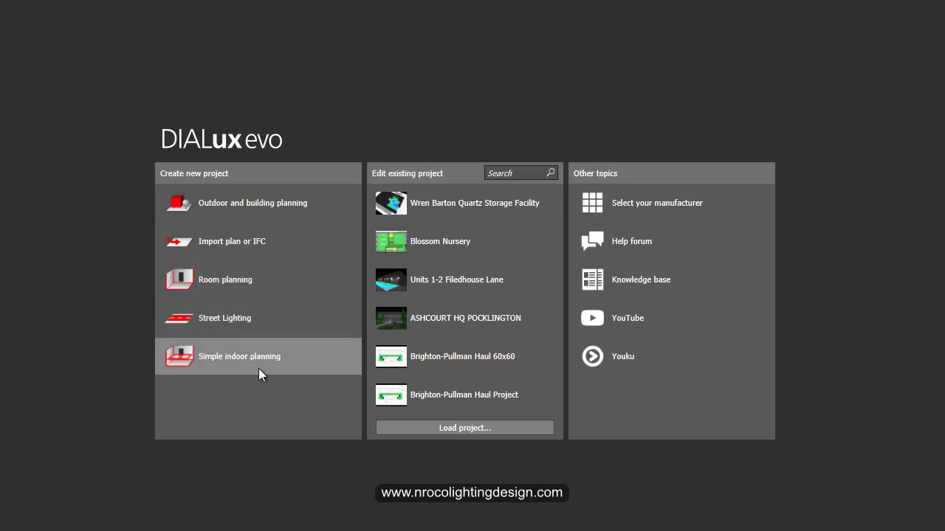
- Create a new Street Lighting project and show its default road in the 3D preview
left_click(236, 325)
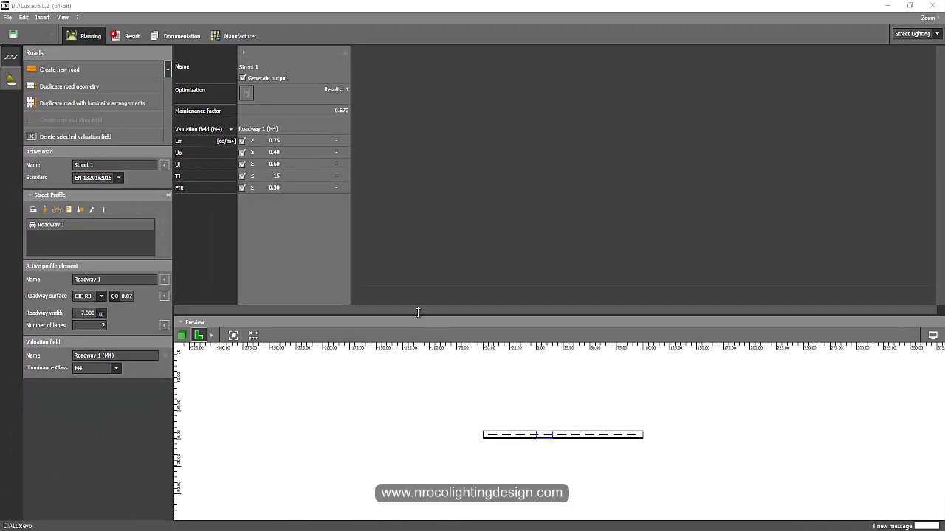
left_click_drag(417, 313, 412, 218)
left_click(181, 238)
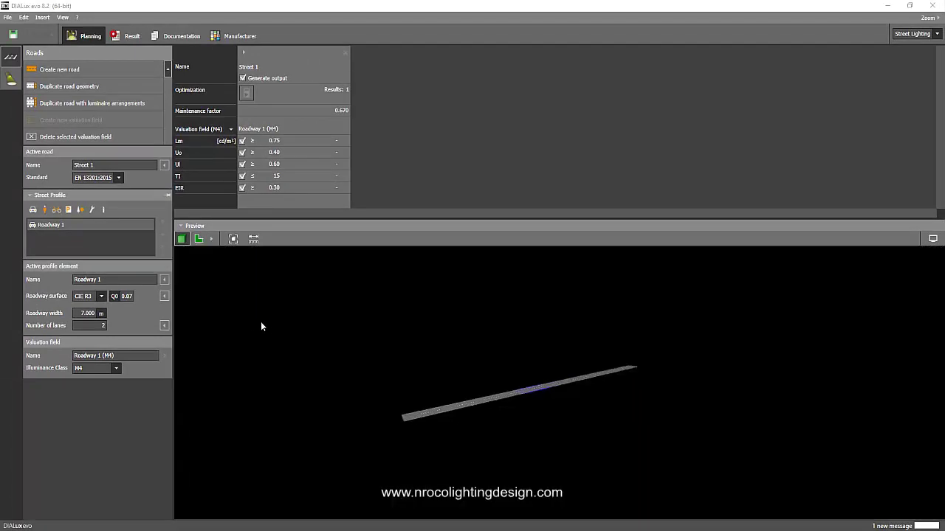
left_click_drag(260, 321, 432, 385)
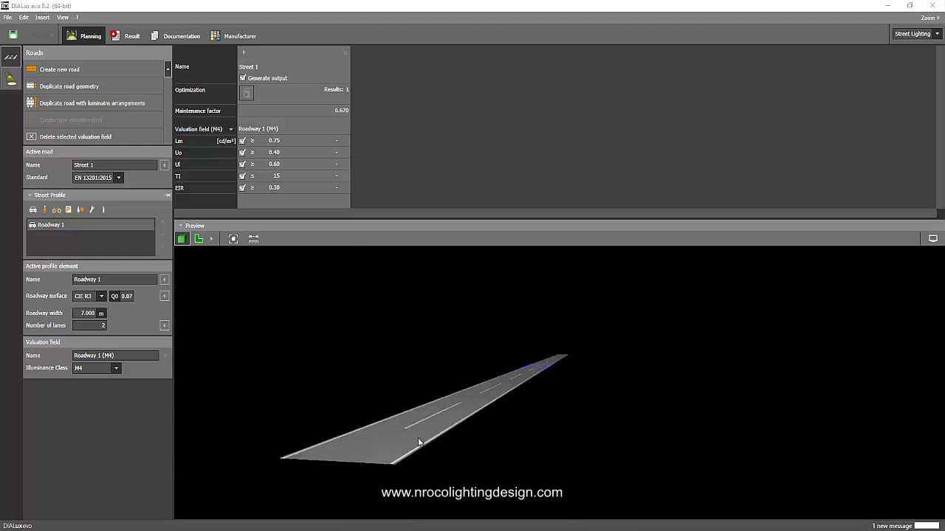
- Check the lane layout in the reference street section picture and examine the default road in an enlarged 3D preview
mouse_move(413, 527)
left_click(364, 515)
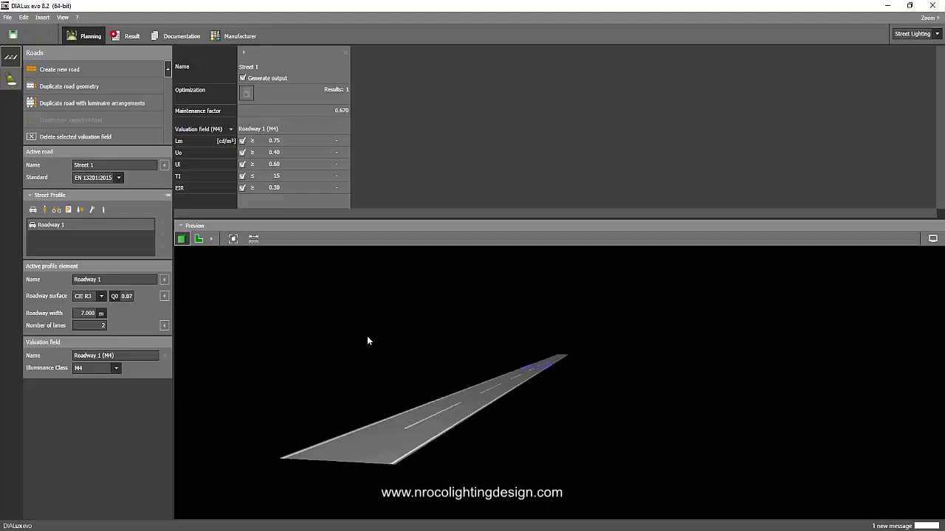
right_click_drag(367, 335, 431, 219)
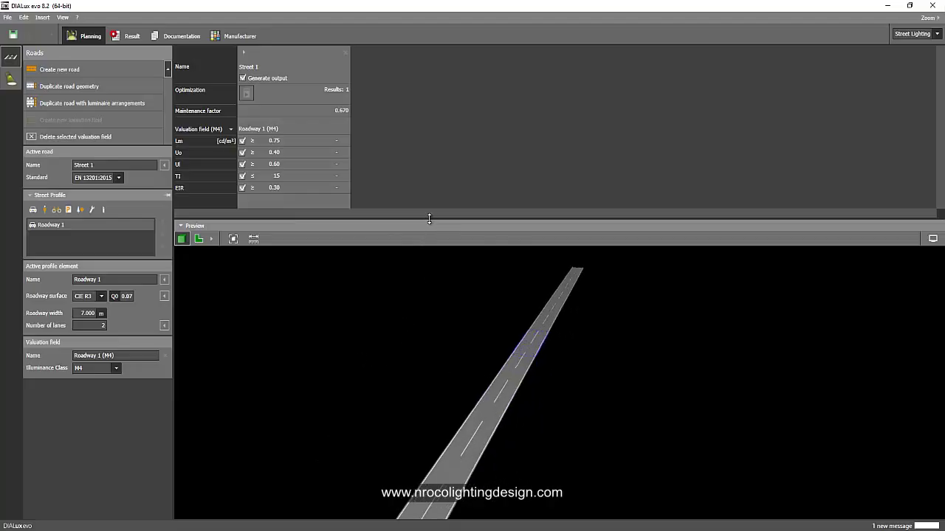
left_click_drag(428, 217, 428, 191)
right_click_drag(441, 288, 354, 365)
middle_click_drag(355, 361, 332, 338)
scroll(364, 327, "up", 2)
right_click_drag(300, 380, 308, 355)
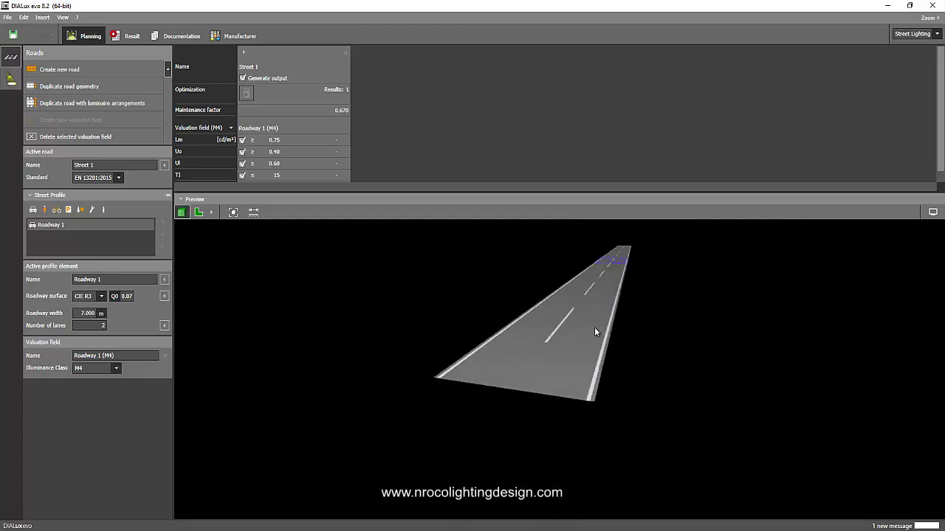
scroll(592, 329, "up", 2)
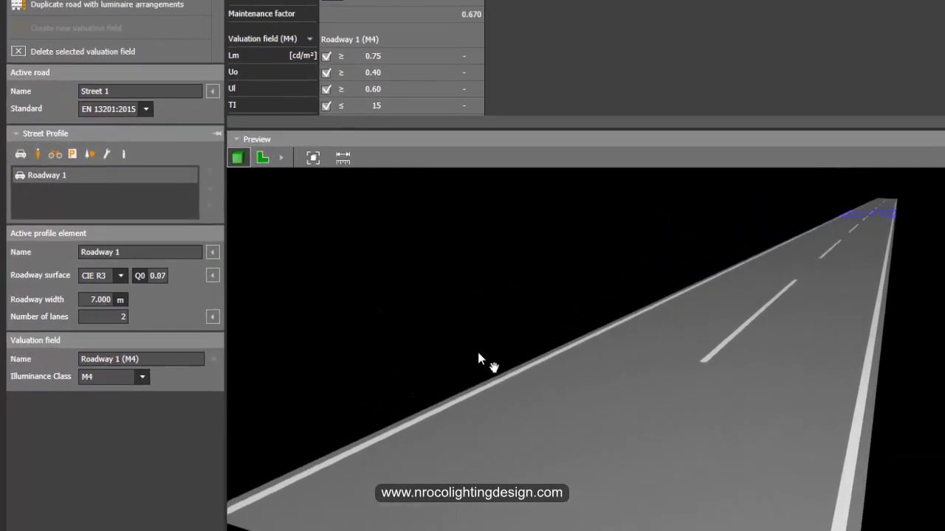
mouse_move(480, 353)
left_mouse_down()
mouse_move(447, 355)
mouse_move(461, 351)
left_mouse_up()
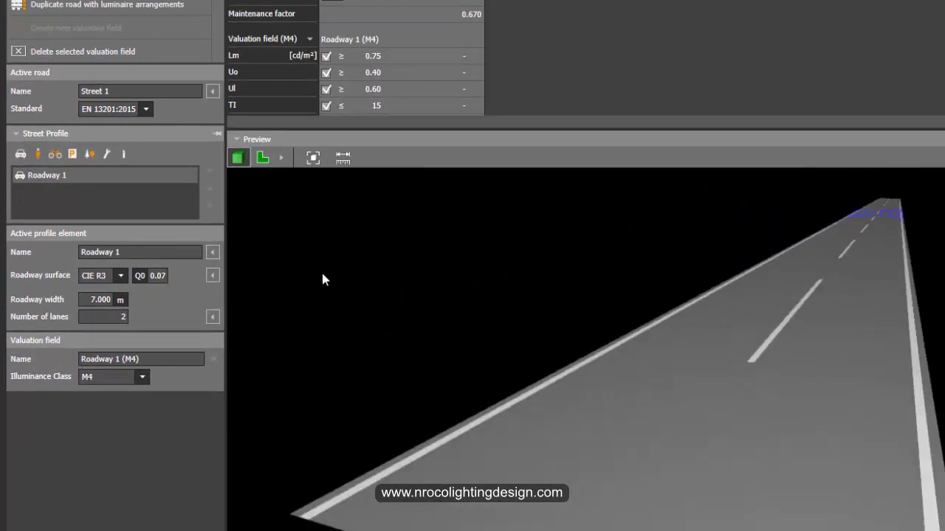
- Add two bicycle lanes to the street profile and move Bicycle lane 2 below Roadway 1
left_click(54, 155)
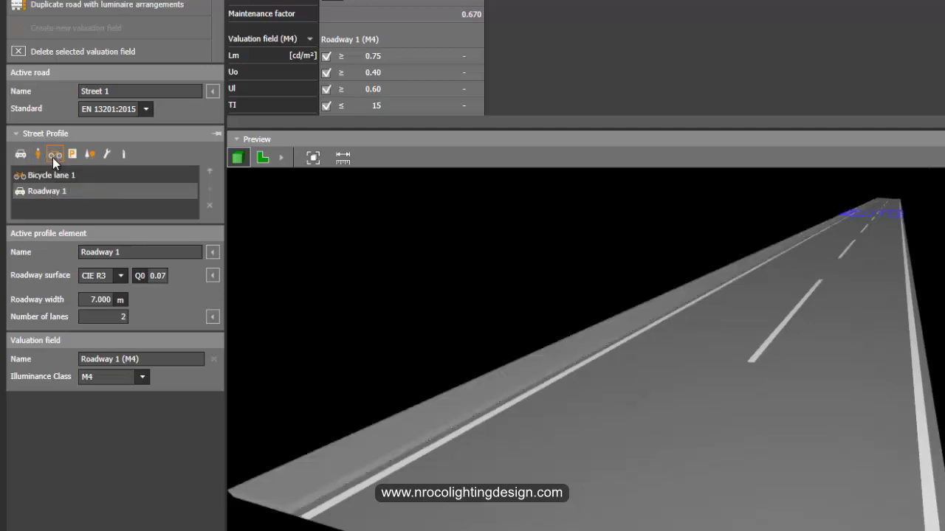
left_click(53, 155)
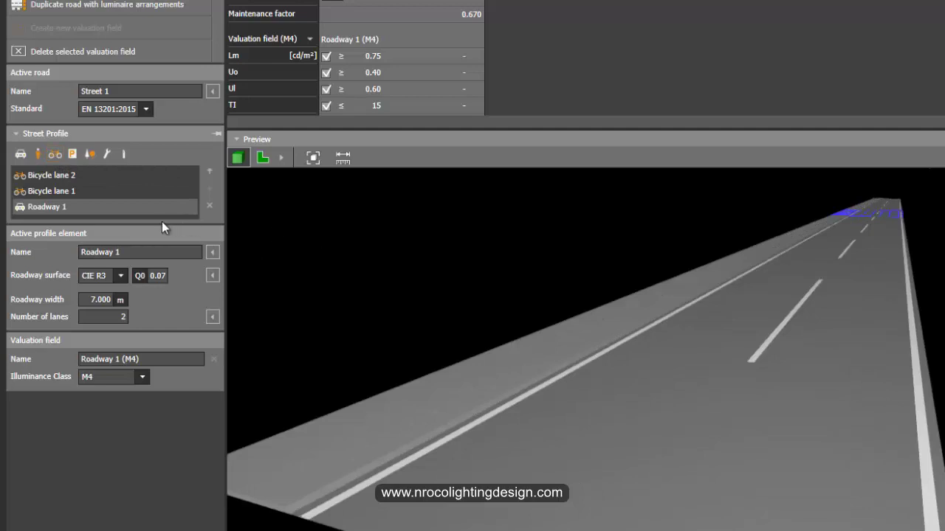
left_click(52, 176)
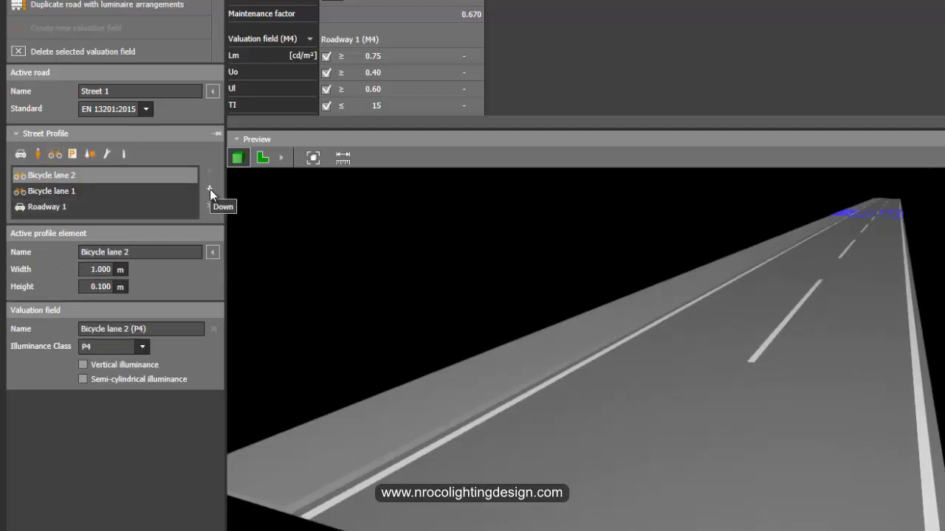
left_click(209, 188)
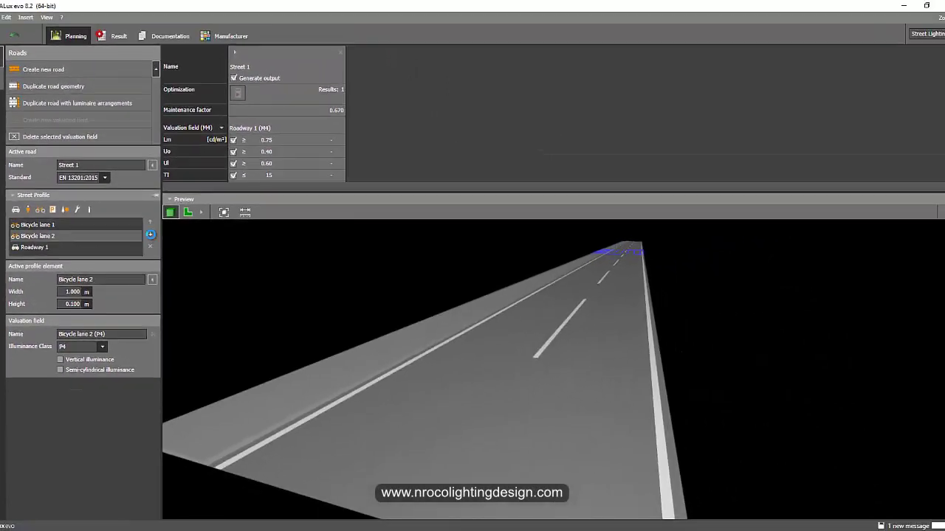
left_click(151, 236)
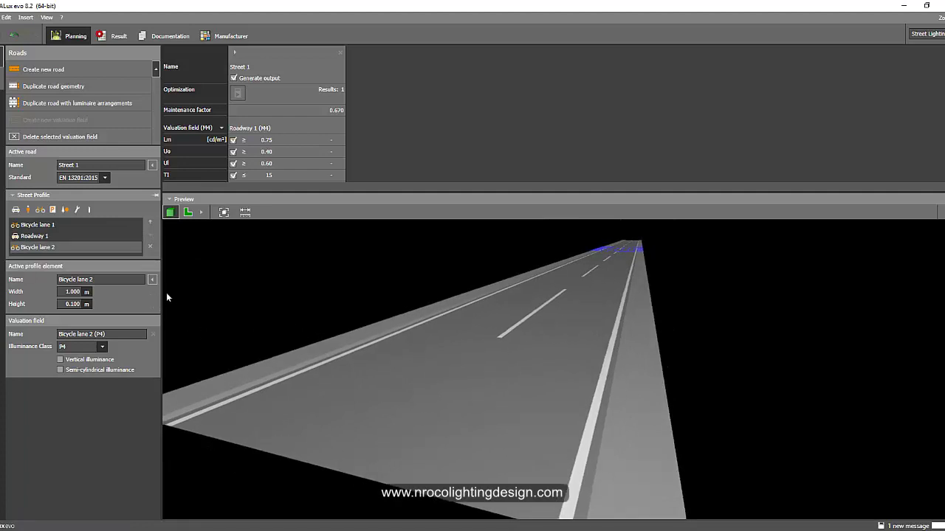
- Add two lay-bys to the street profile and move Lay-bys 2 below Bicycle lane 2
left_click(56, 213)
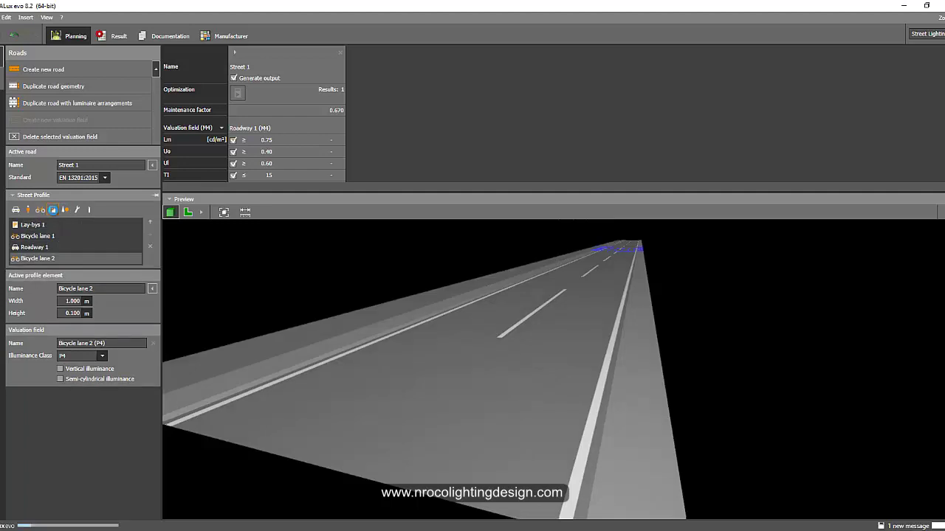
left_click(56, 213)
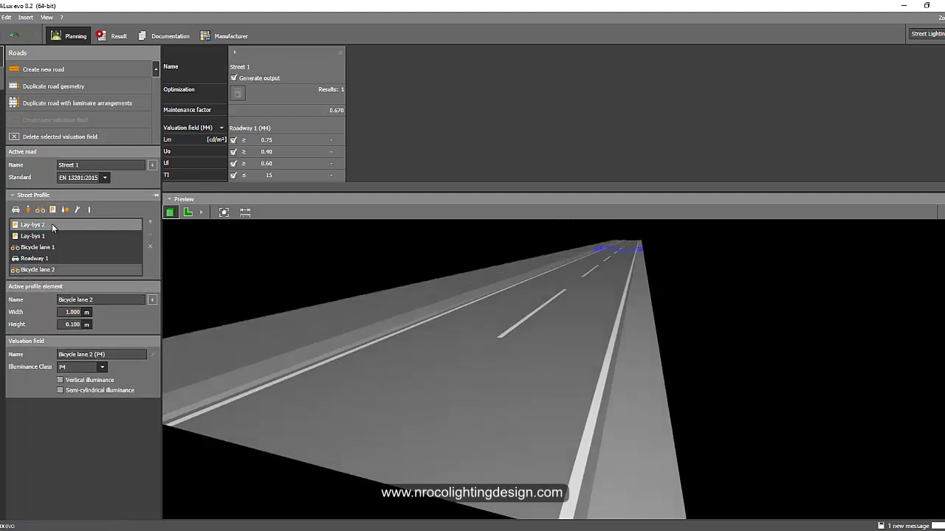
left_click(51, 224)
left_click(149, 235)
left_click(149, 234)
left_click(149, 235)
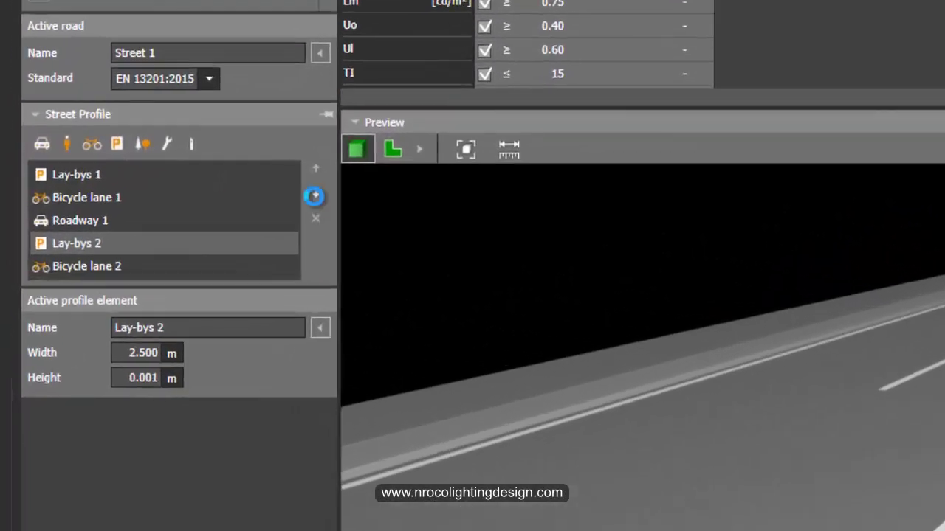
left_click(200, 223)
- Add two sidewalks to the street profile
middle_click_drag(540, 287, 567, 293)
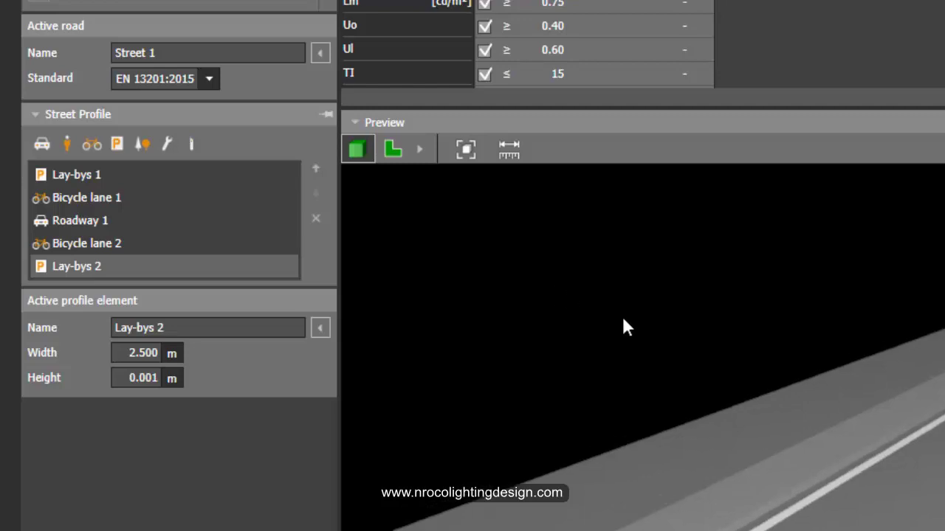
right_click_drag(810, 344, 788, 389)
middle_click_drag(915, 369, 716, 381)
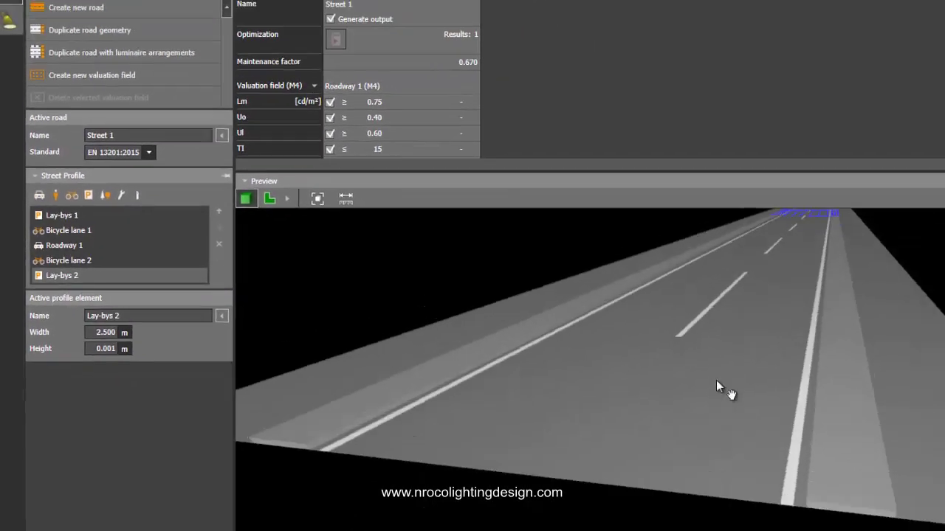
left_click_drag(716, 381, 793, 420)
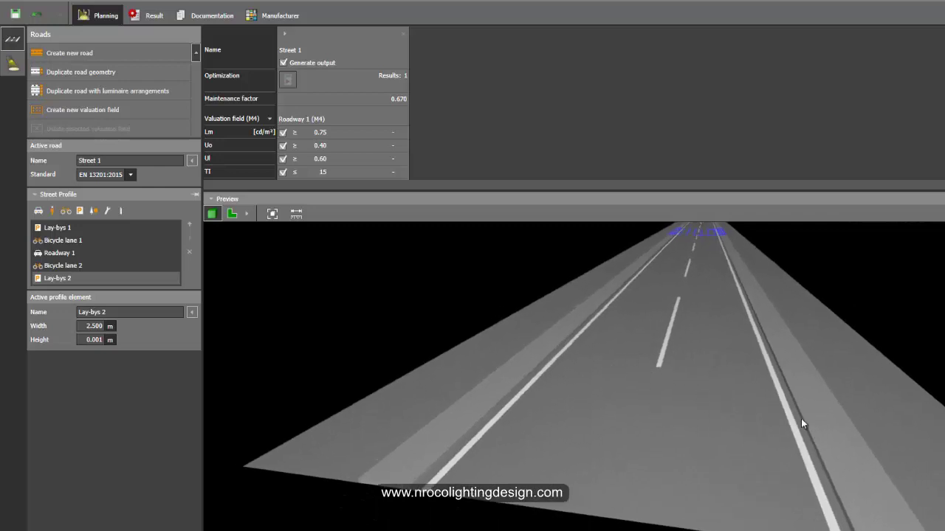
left_click_drag(782, 423, 546, 379)
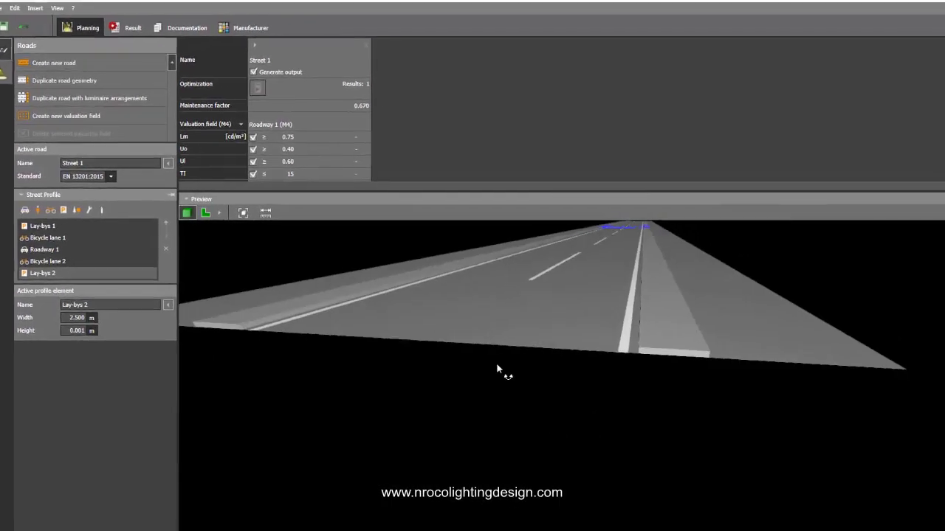
left_click_drag(466, 357, 207, 299)
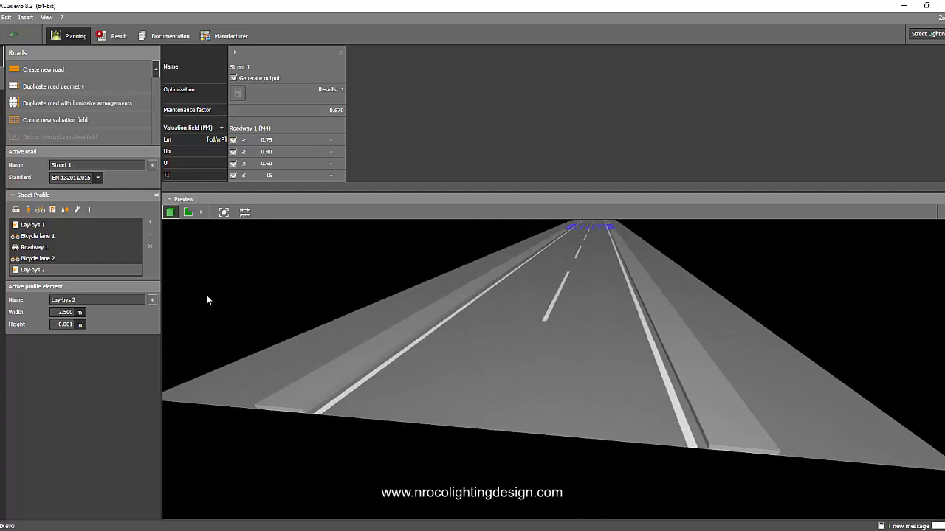
left_click(28, 211)
left_click(28, 211)
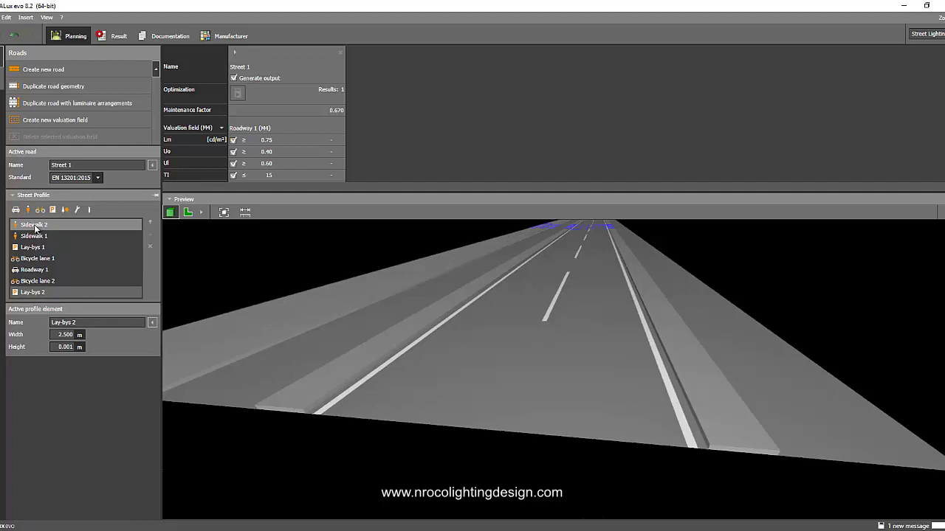
- Move Sidewalk 2 to the end of the street profile, below Lay-bys 2
left_click(34, 225)
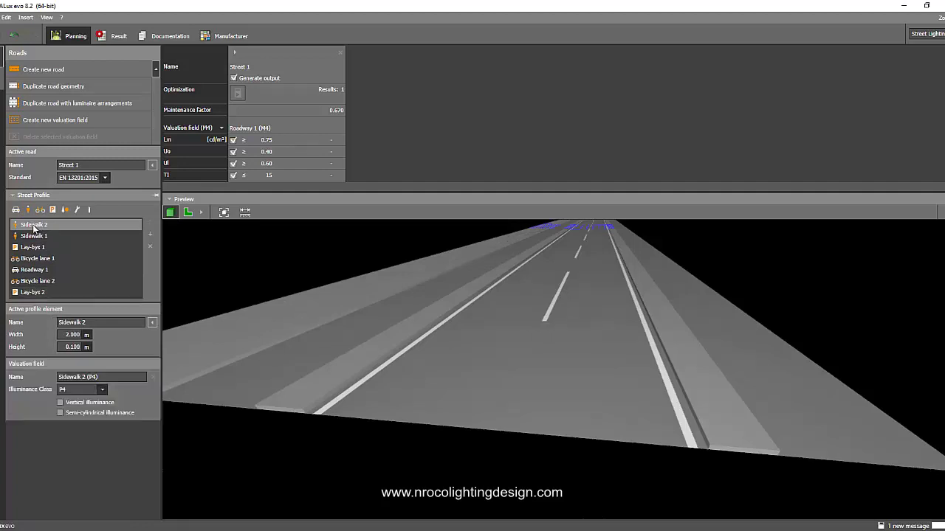
left_click(150, 237)
left_click(150, 235)
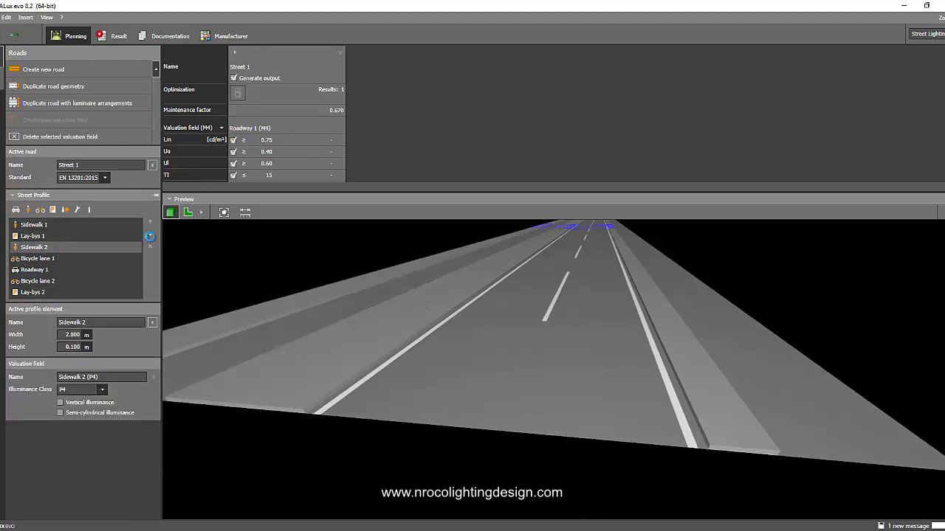
left_click(150, 235)
left_click(150, 234)
left_click(150, 237)
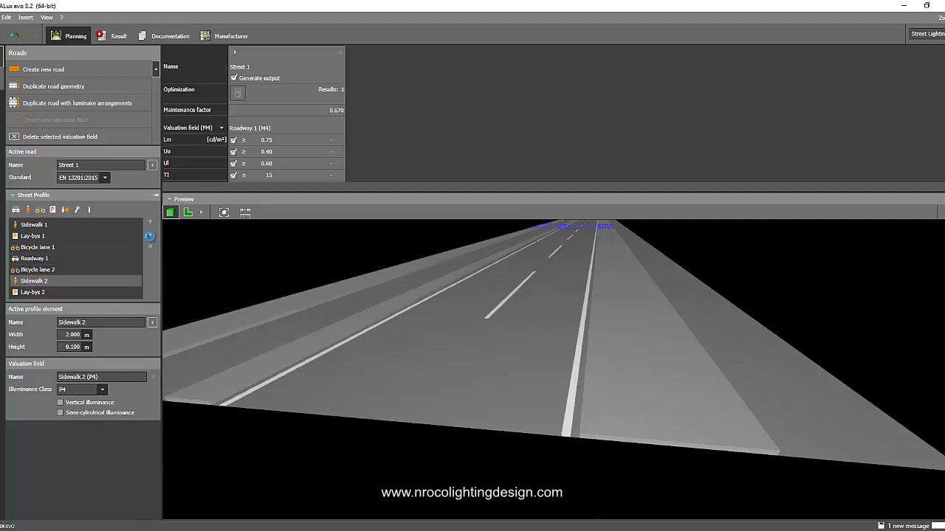
left_click(150, 236)
- Examine the order of the sidewalks, lay-bys, bicycle lanes and roadway in the 3D preview from several angles
middle_click_drag(265, 264, 372, 289)
left_click_drag(373, 293, 458, 296)
scroll(419, 313, "up", 1)
middle_click_drag(458, 293, 435, 314)
scroll(452, 313, "up", 1)
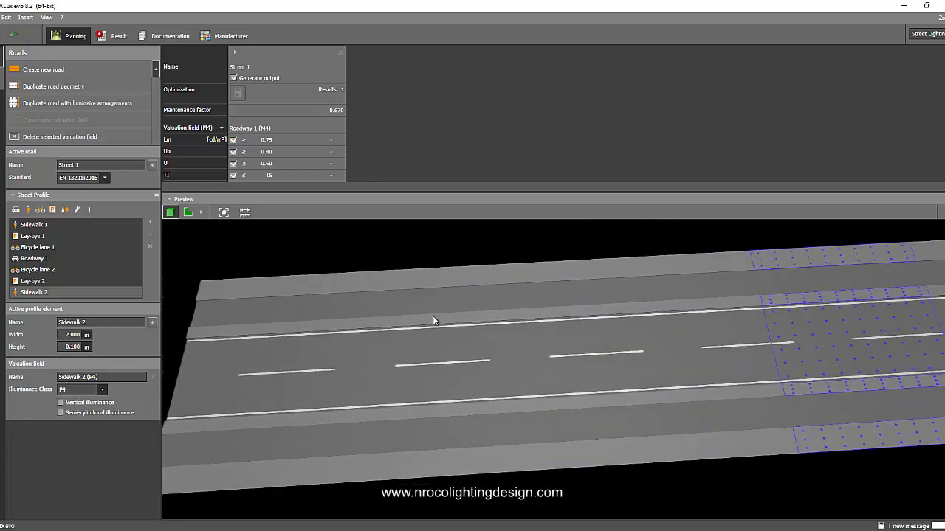
scroll(434, 315, "down", 1)
left_click_drag(281, 360, 363, 316)
scroll(417, 425, "up", 5)
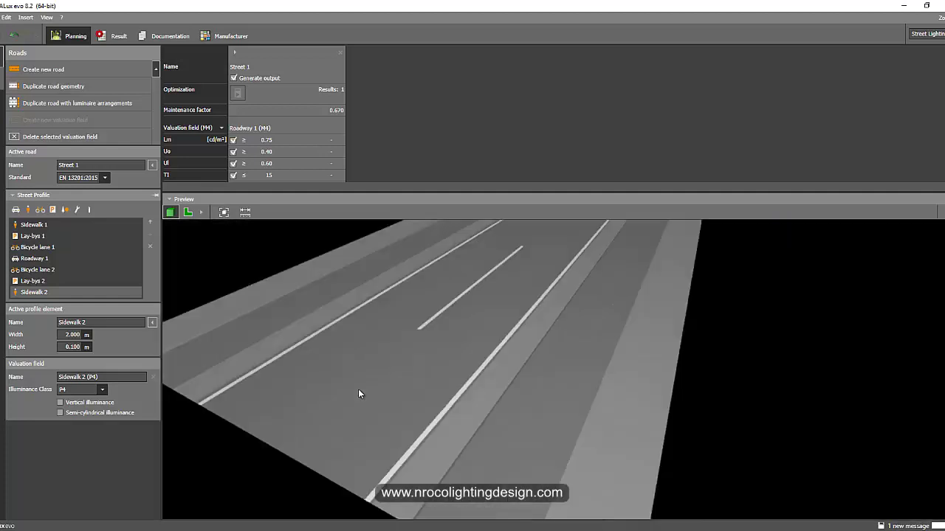
scroll(359, 389, "down", 5)
scroll(364, 366, "up", 4)
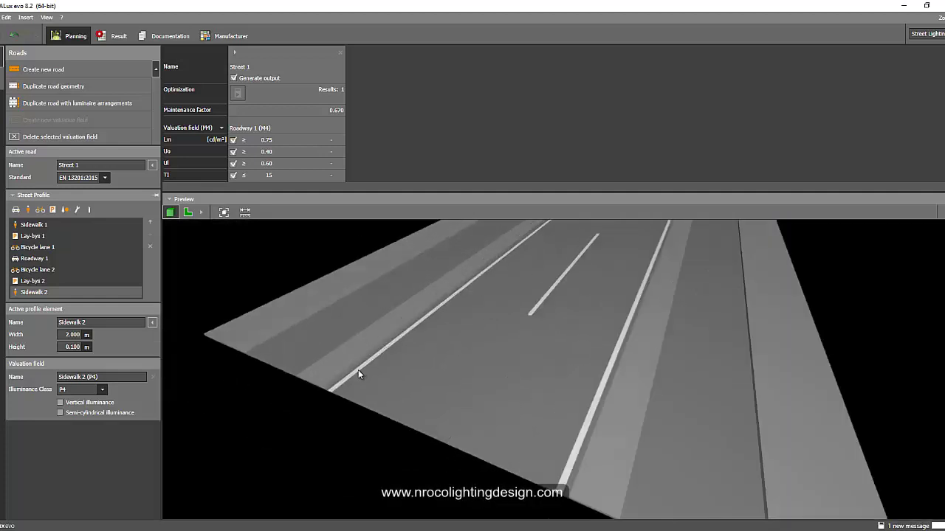
scroll(356, 368, "up", 3)
scroll(344, 375, "down", 3)
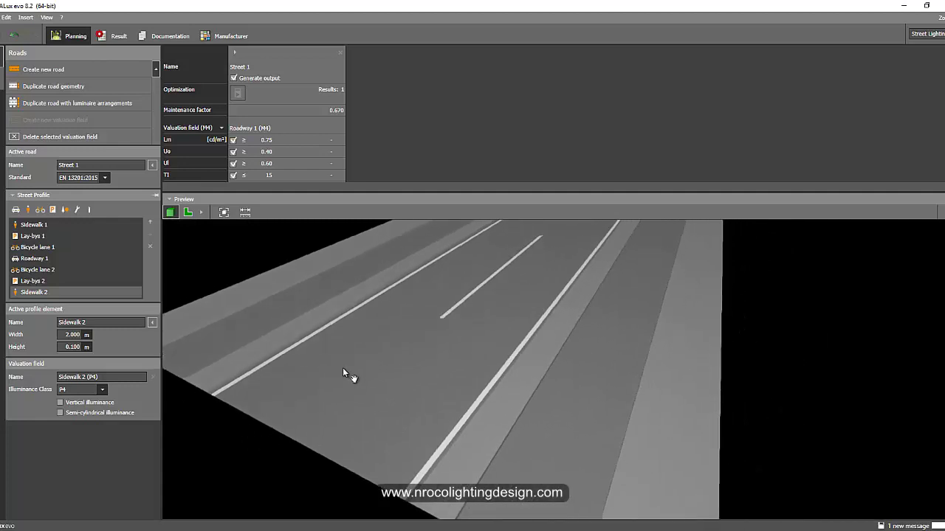
middle_click_drag(350, 369, 352, 370)
left_click_drag(259, 339, 390, 377)
middle_click_drag(390, 375, 389, 376)
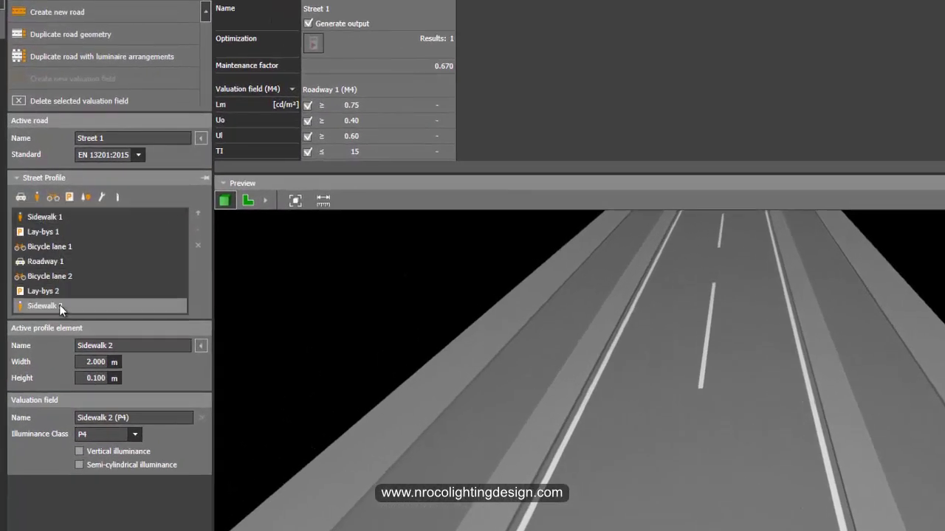
- Review Roadway 1's width and number of lanes, along with its available illuminance classes and roadway surfaces
left_click(45, 263)
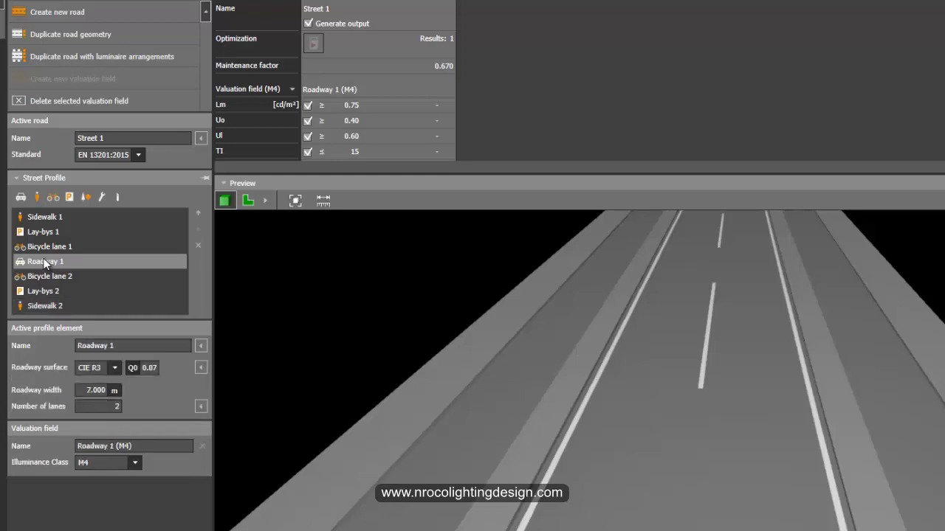
left_click(83, 390)
left_click(98, 406)
key("shift+Tab")
left_click(85, 463)
left_click(135, 463)
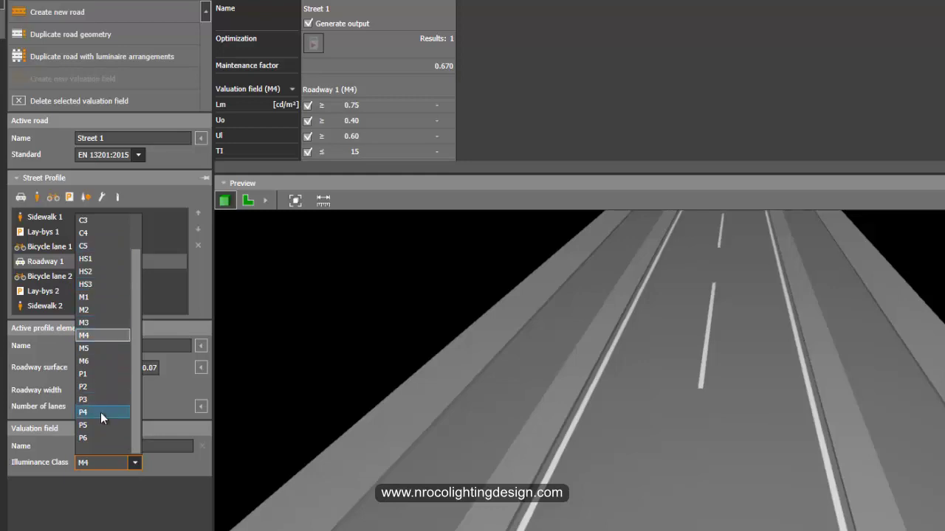
left_click(100, 496)
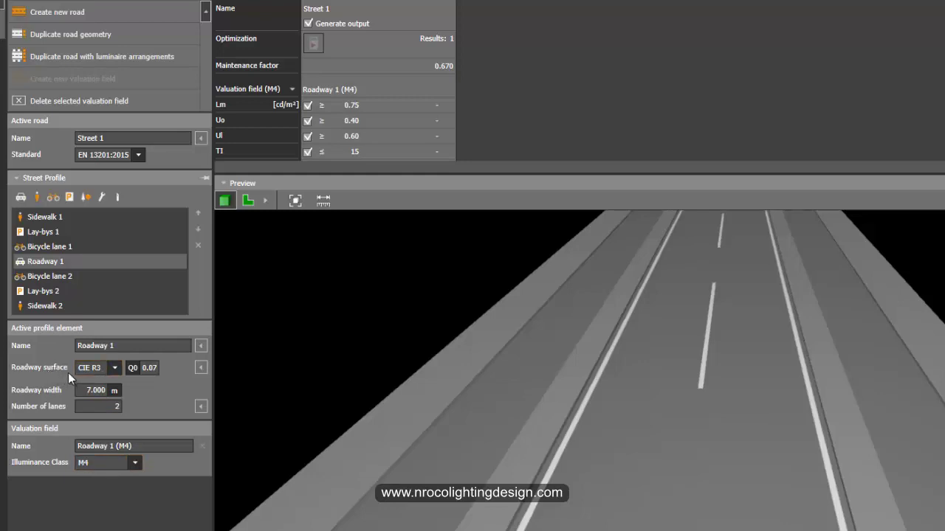
left_click(115, 368)
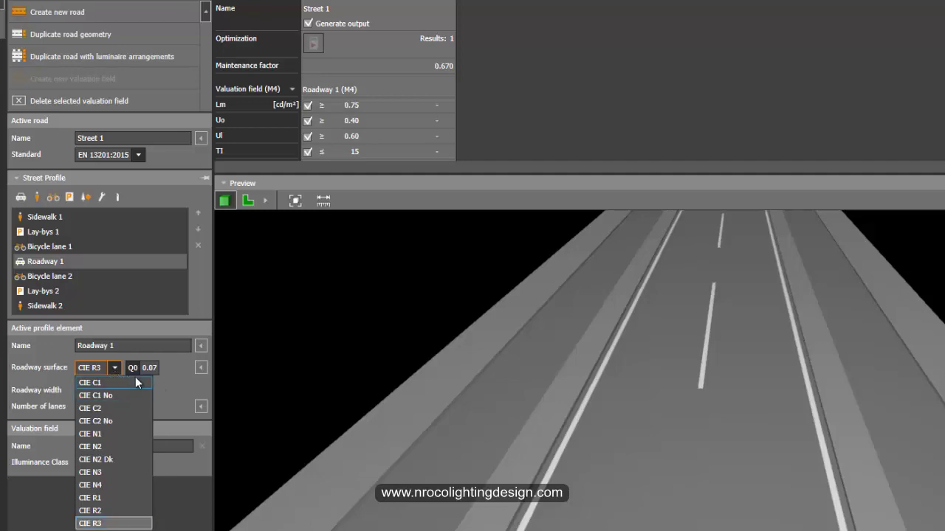
left_click(88, 367)
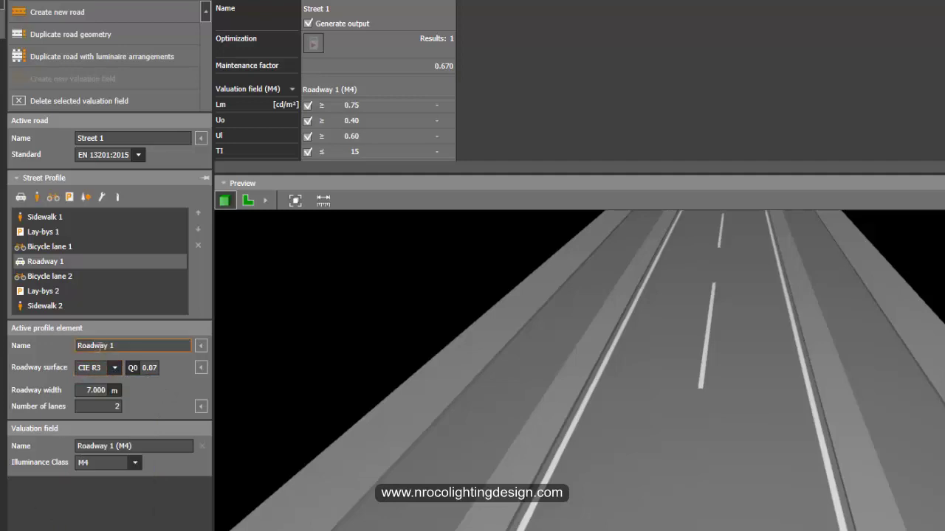
left_click(96, 391)
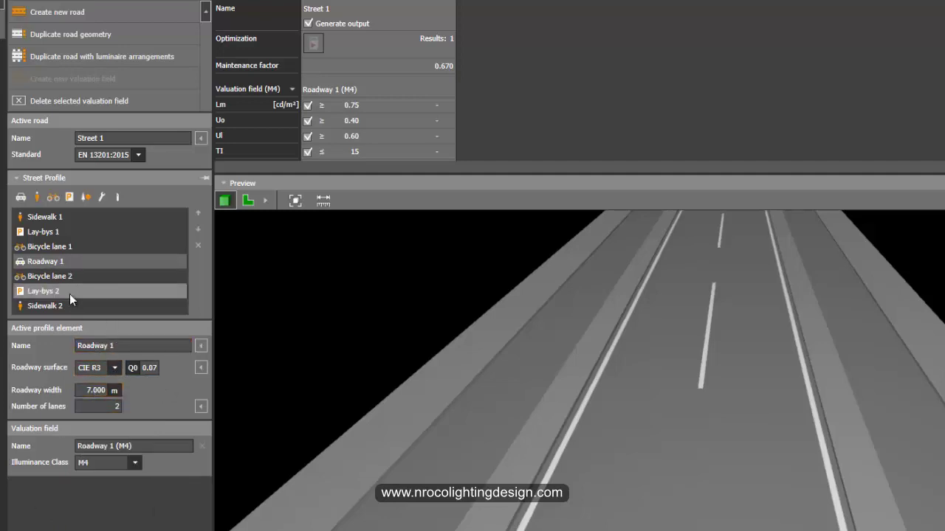
- Set Bicycle lane 1 to 1.5 m wide and 0.001 m high, with vertical and semi-cylindrical illuminance enabled
left_click(51, 247)
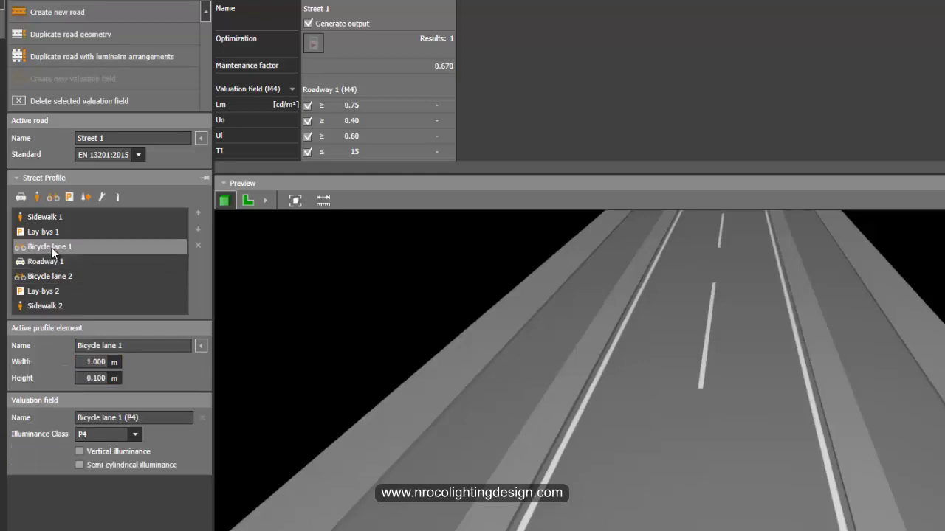
left_click(91, 363)
type("1")
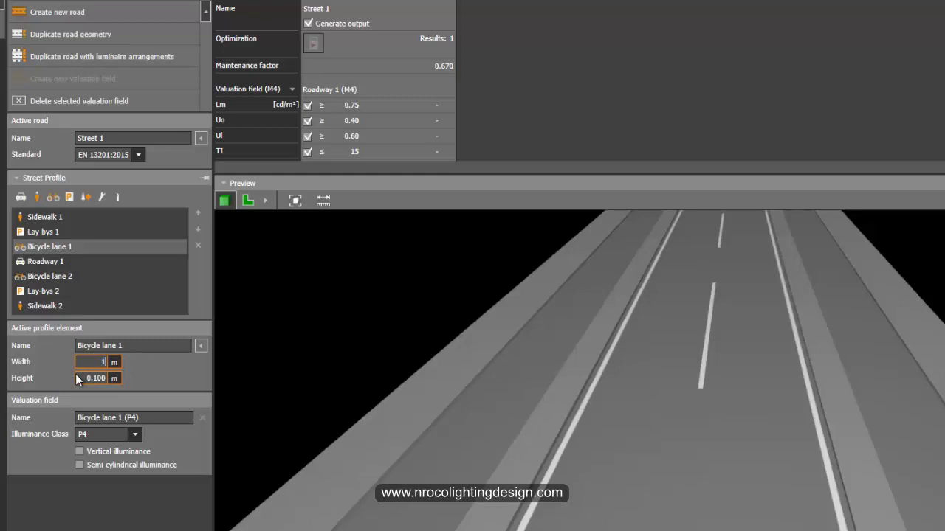
type(".5")
key("Return")
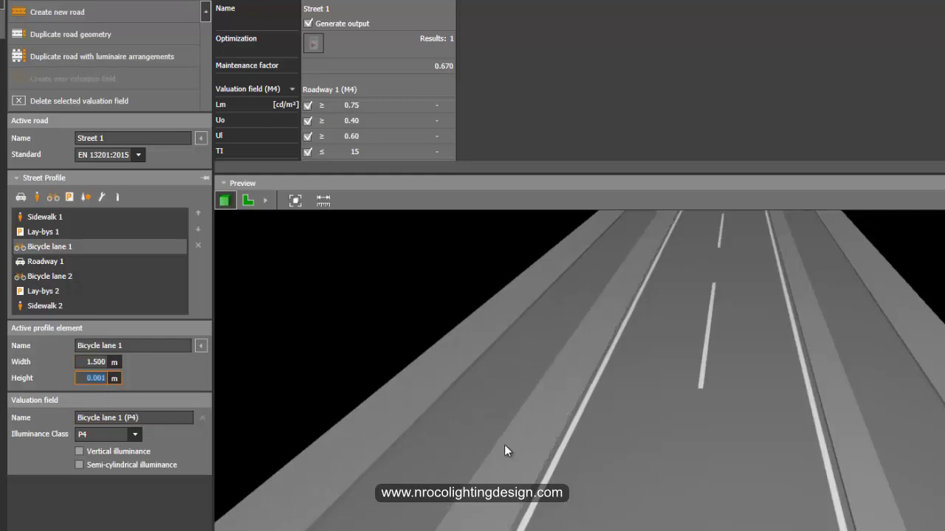
middle_click_drag(526, 464, 581, 372)
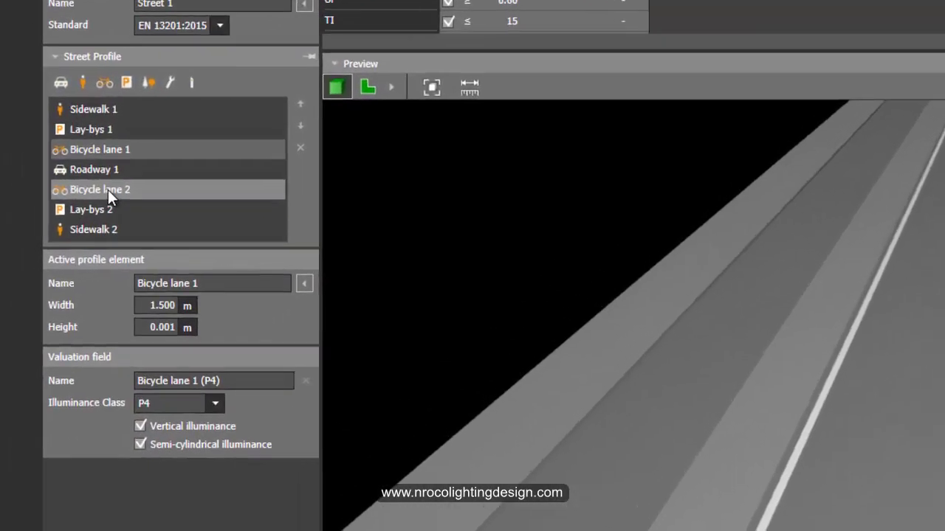
- Set Bicycle lane 2 to a width of 1.5 m and a height of 0.001 m
left_click(96, 210)
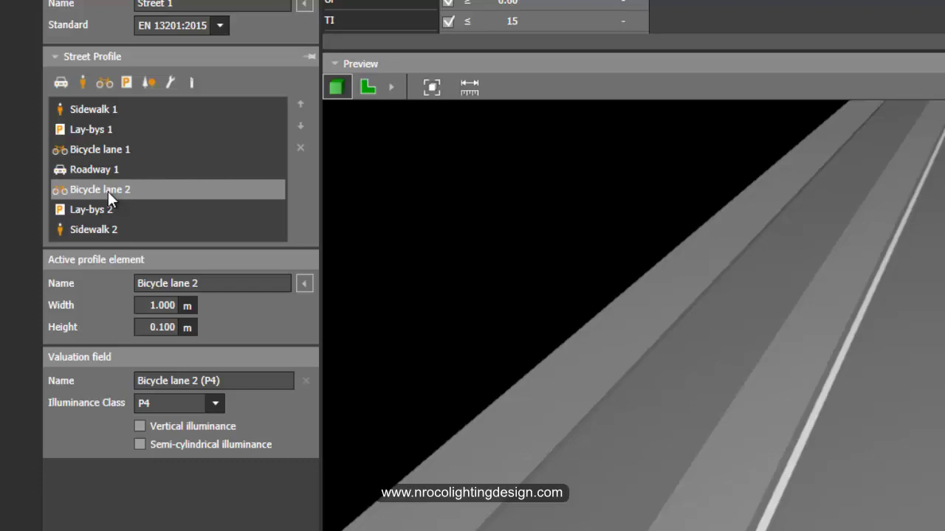
left_click(156, 305)
type("1.5")
left_click(168, 327)
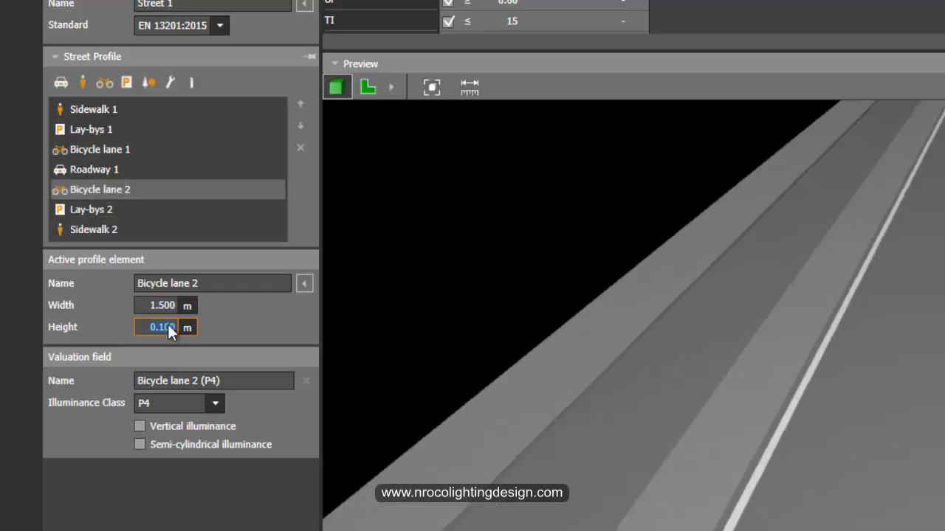
type("0.001")
key("Return")
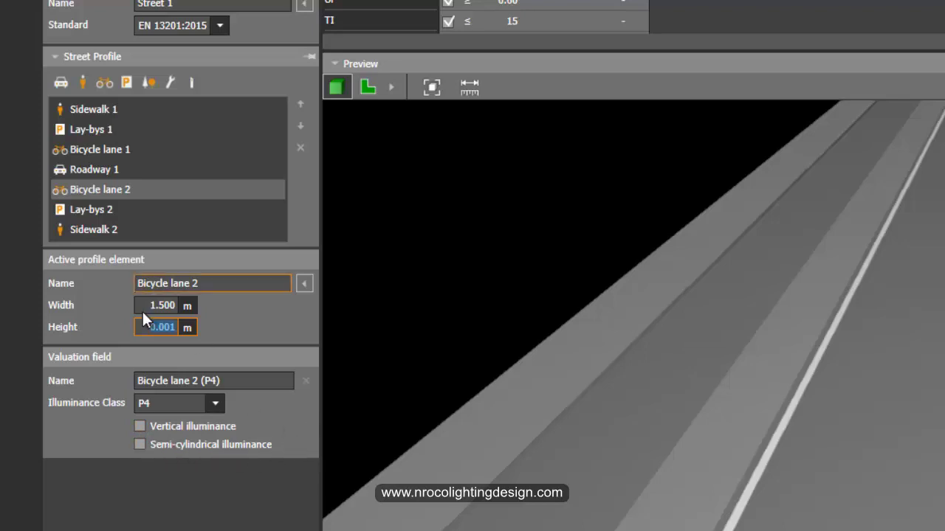
- Review the width and height of Lay-bys 1 and Lay-bys 2
left_click(107, 132)
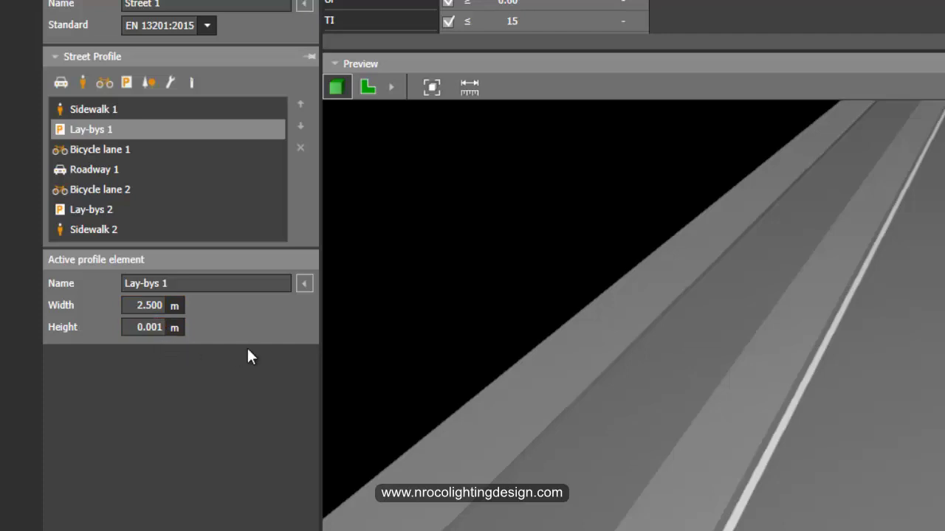
left_click(102, 208)
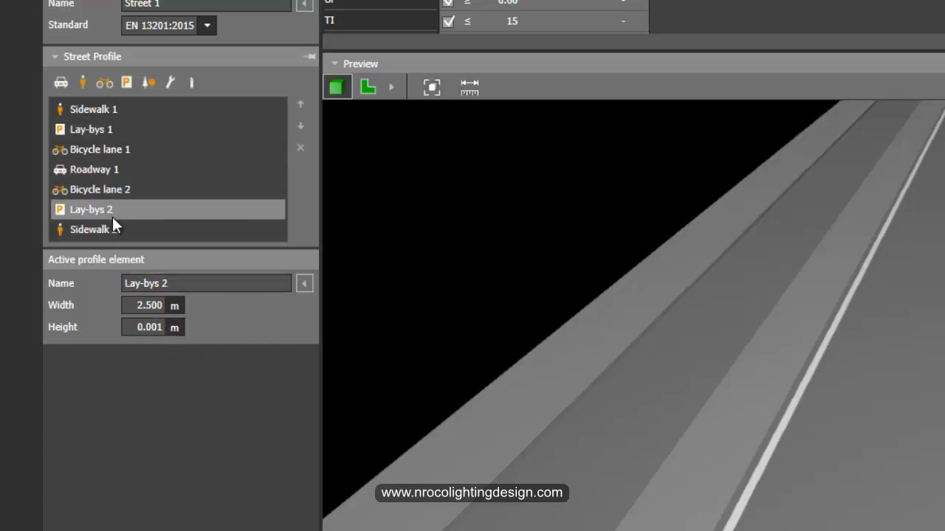
- Set Sidewalk 1's width to 3.5 m and toggle its vertical and semi-cylindrical illuminance options
left_click(88, 109)
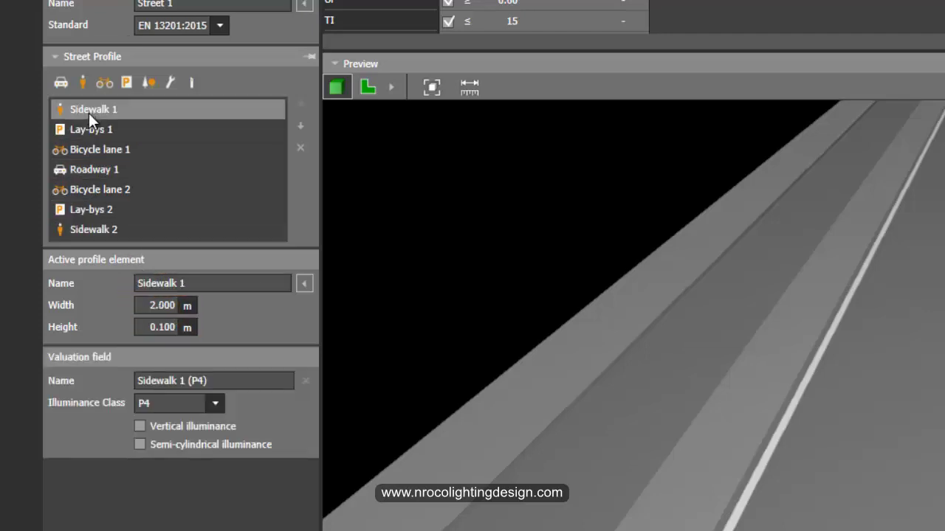
left_click(147, 309)
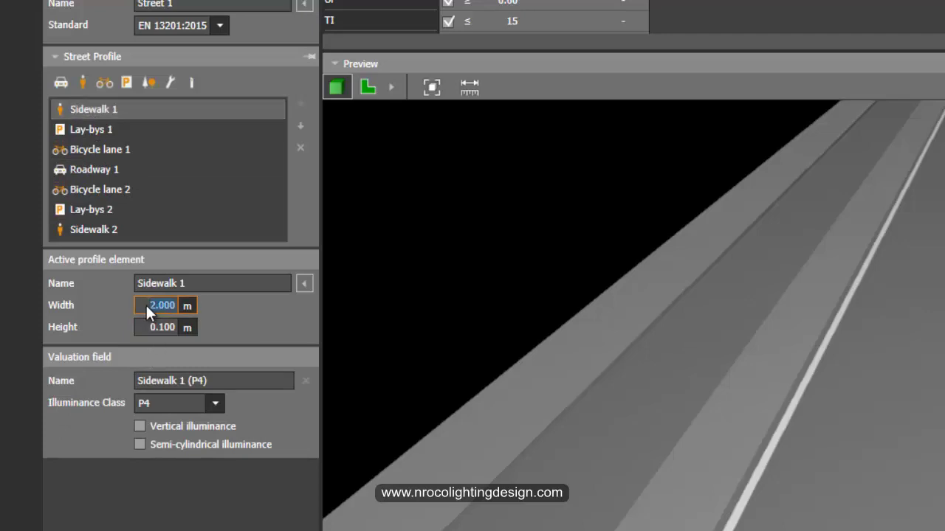
type("3.4")
key("BackSpace")
type("5")
key("Return")
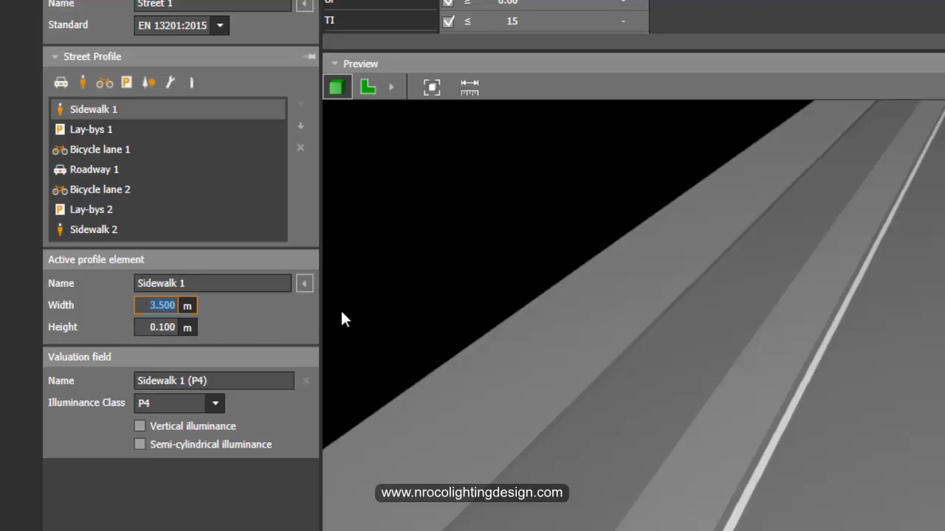
left_click_drag(371, 312, 377, 307)
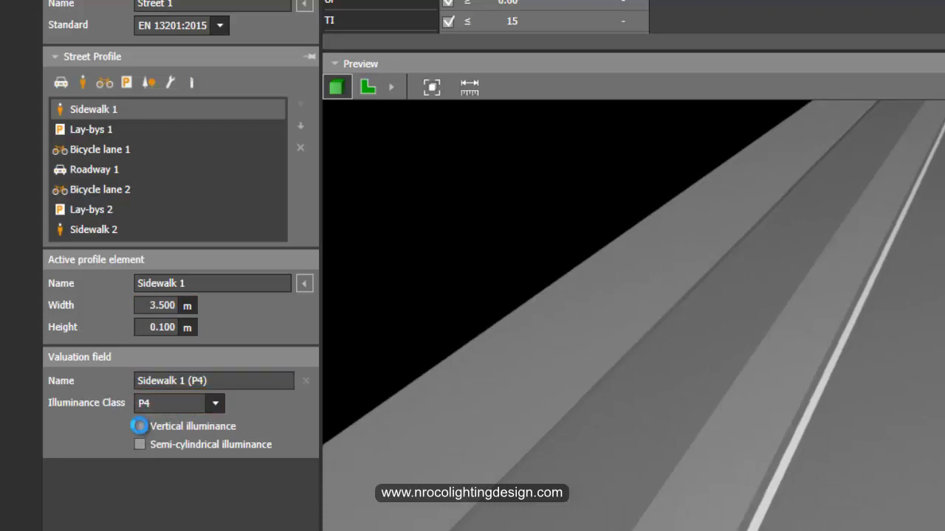
left_click(152, 443)
left_click_drag(409, 291, 406, 302)
- Set Sidewalk 2's width to 3.5 m
left_click(86, 232)
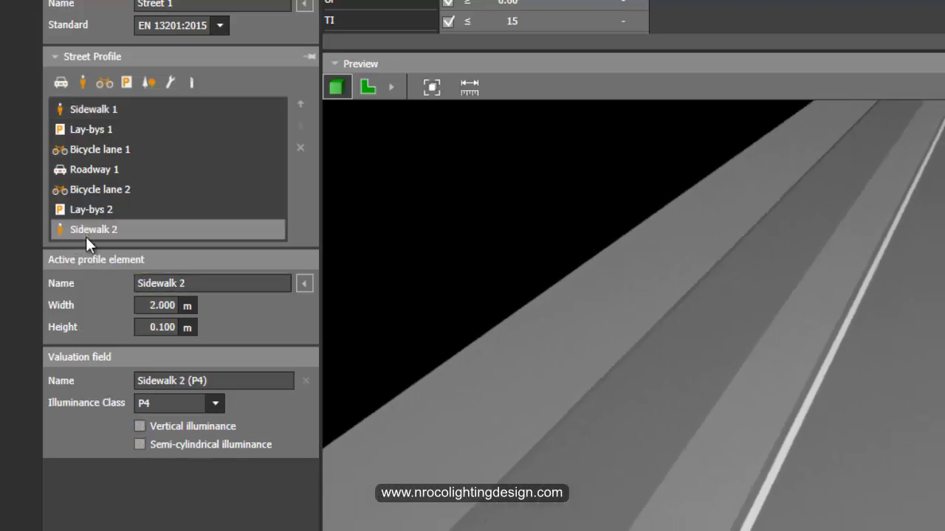
key("Tab")
left_click(156, 307)
type("3.5")
key("Return")
- Examine the whole street profile in the 3D preview from several angles, and enlarge the valuation field overview above it
middle_click_drag(587, 371, 644, 338)
middle_click_drag(775, 343, 725, 339)
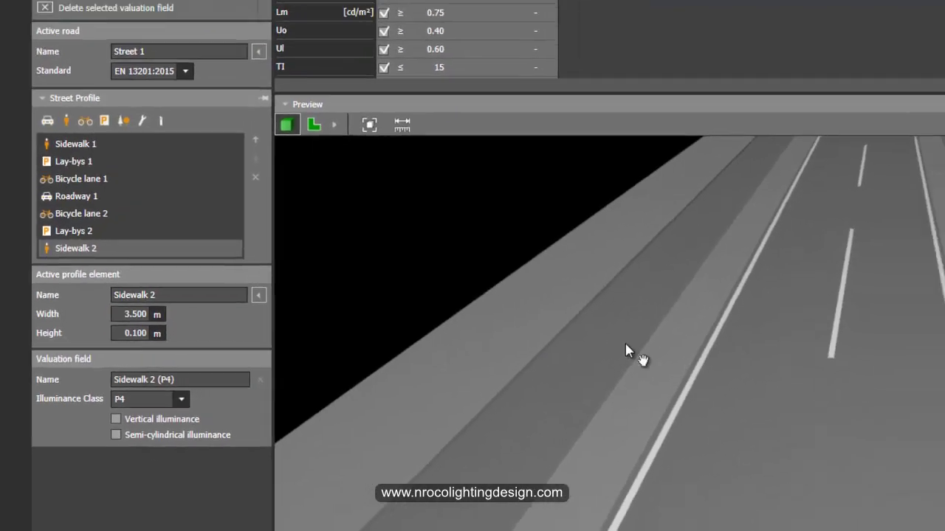
right_click_drag(637, 345, 629, 352)
scroll(723, 339, "down", 4)
right_click_drag(723, 340, 803, 330)
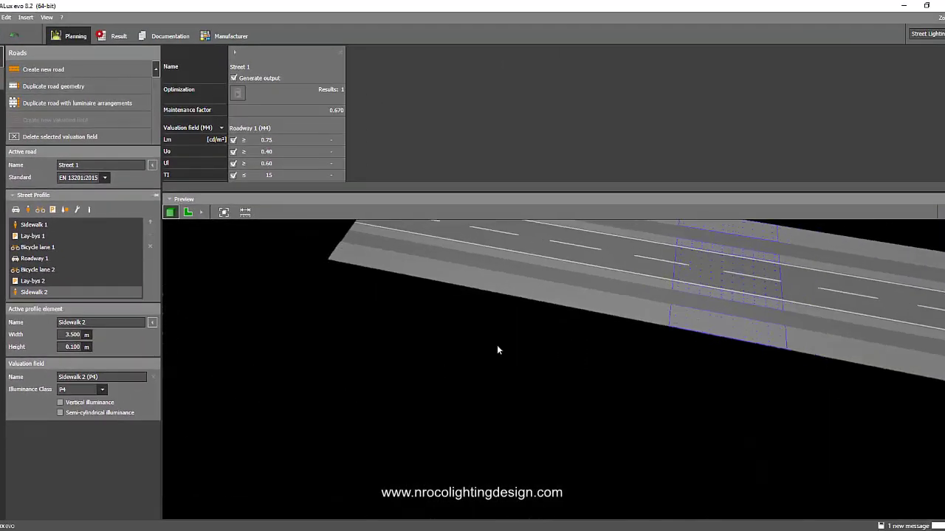
left_click_drag(497, 350, 421, 393)
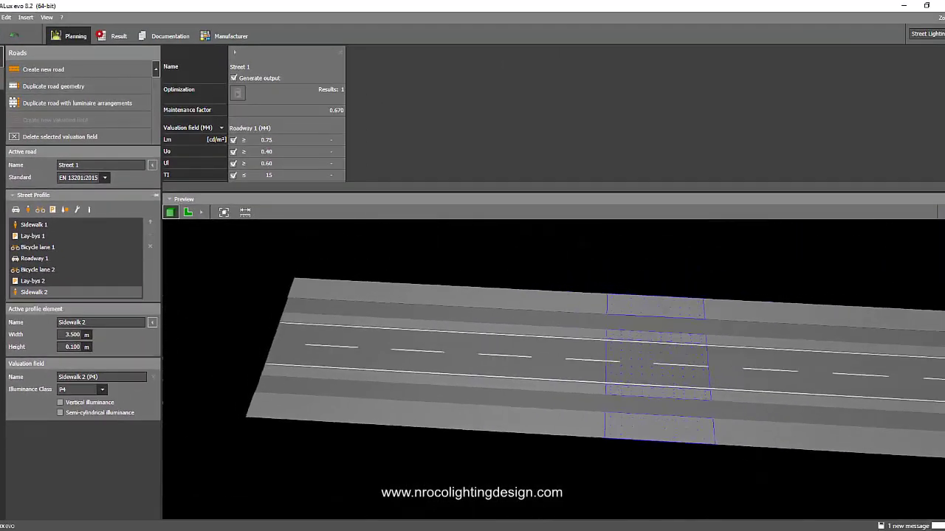
left_click(340, 502)
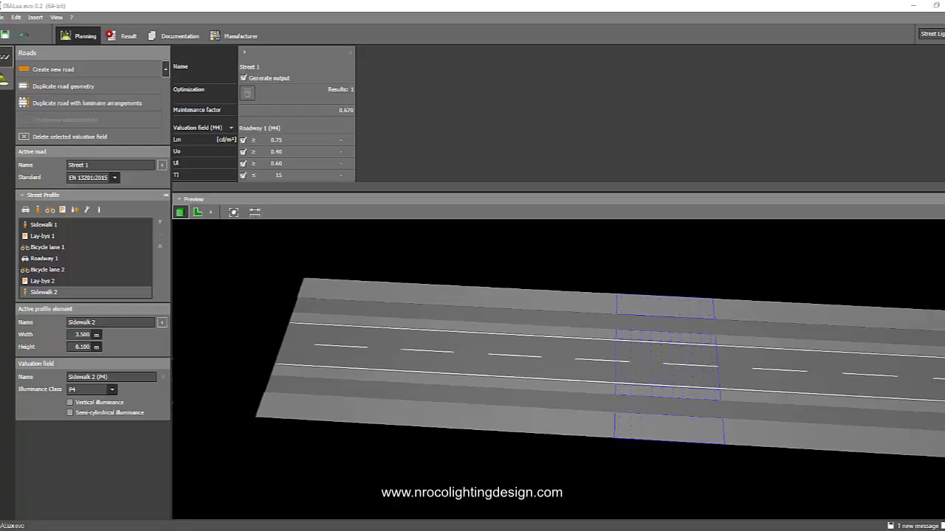
right_click_drag(393, 356, 396, 369)
middle_click_drag(396, 370, 349, 354)
left_click_drag(382, 192, 381, 259)
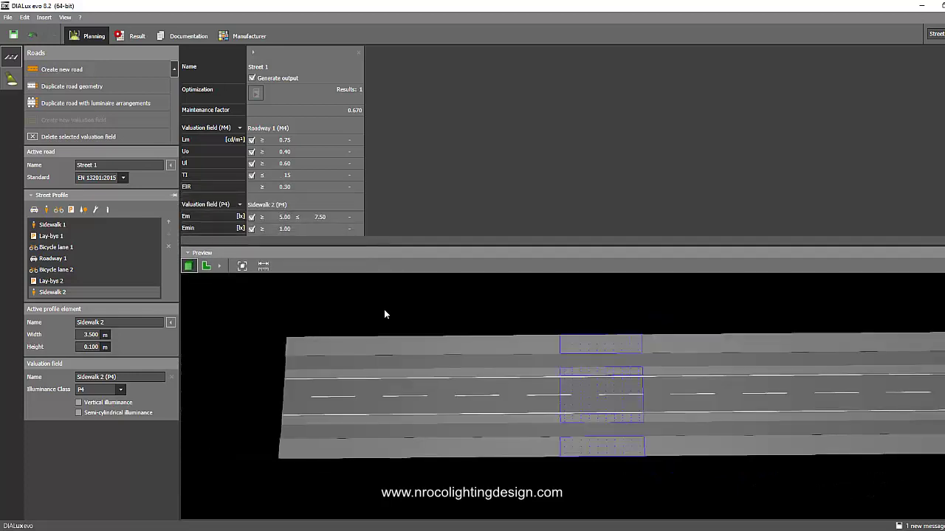
right_click_drag(386, 314, 386, 311)
left_click_drag(386, 315, 387, 311)
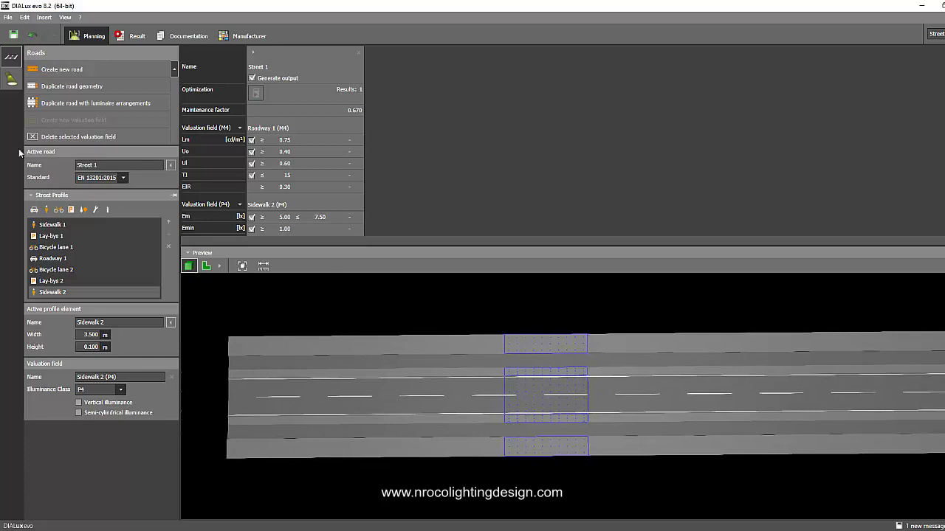
- Choose the Thorn R2L2 S 24L50 NR 740 CL1 [STD] street luminaire from the luminaire catalogue as the active luminaire
left_click(12, 83)
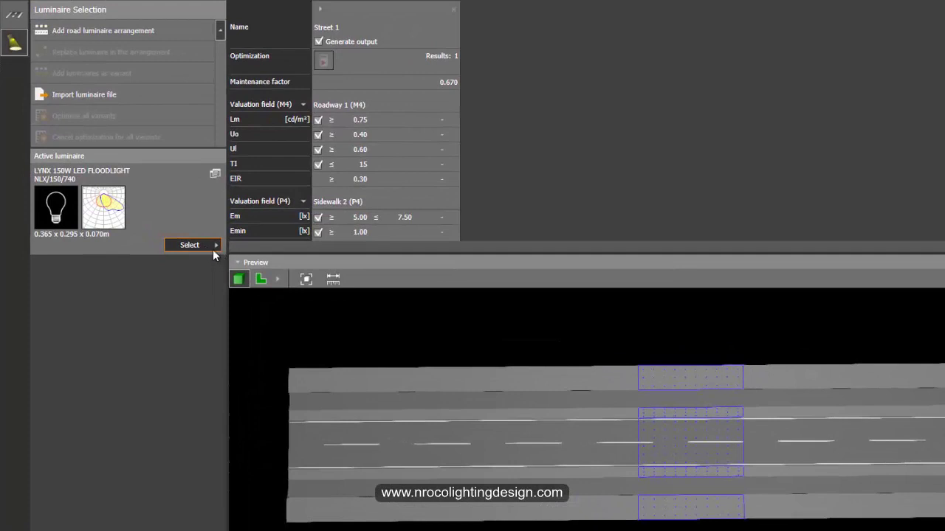
left_click(213, 249)
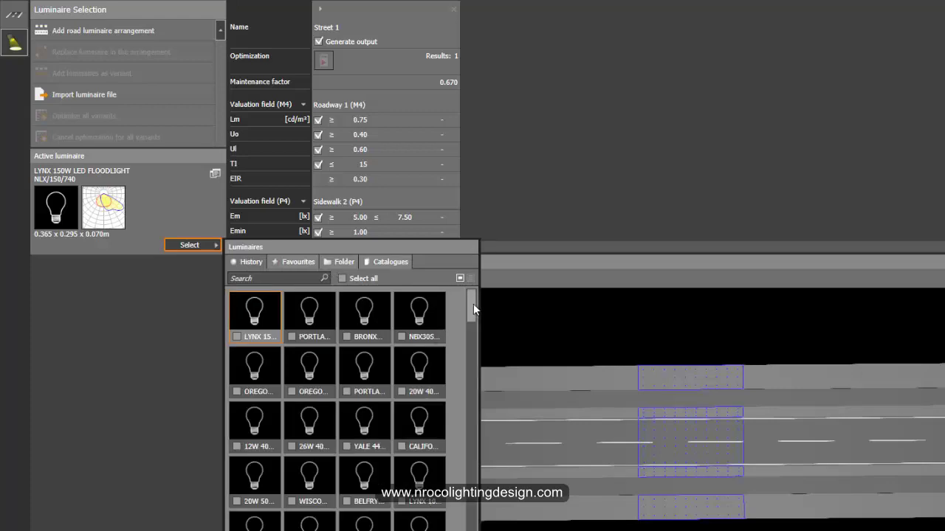
left_click_drag(474, 301, 469, 367)
left_click(353, 426)
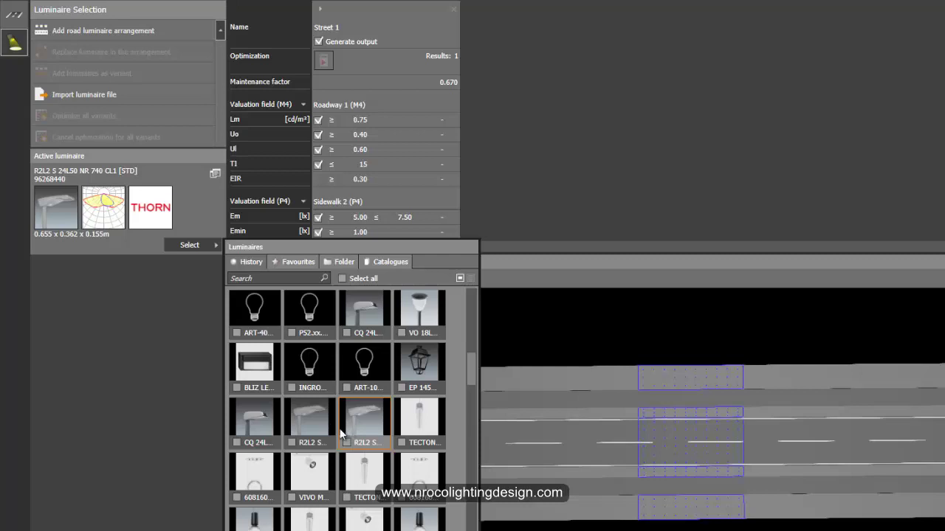
- Compare the light distribution of the R2L2 S 24L50 WS 740 and NR 740 variants, ending with the NR 740 active
left_click(308, 422)
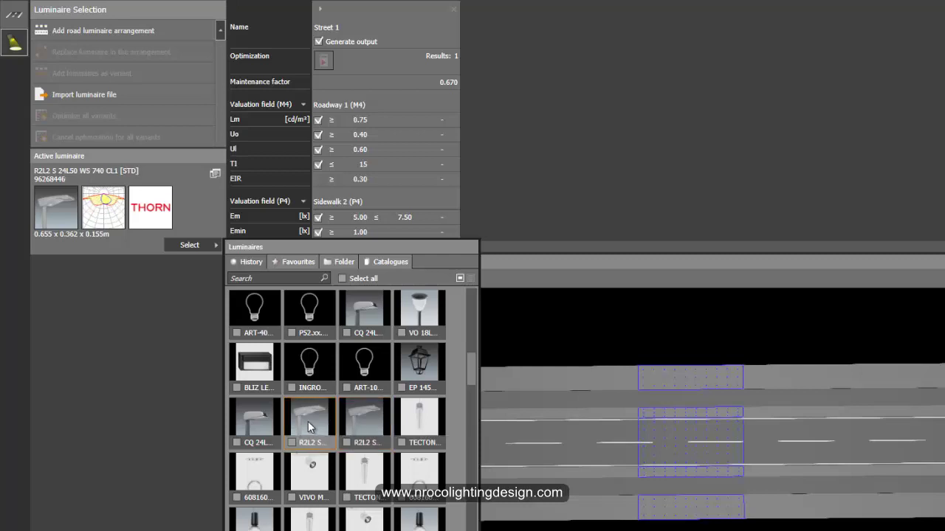
left_click(349, 422)
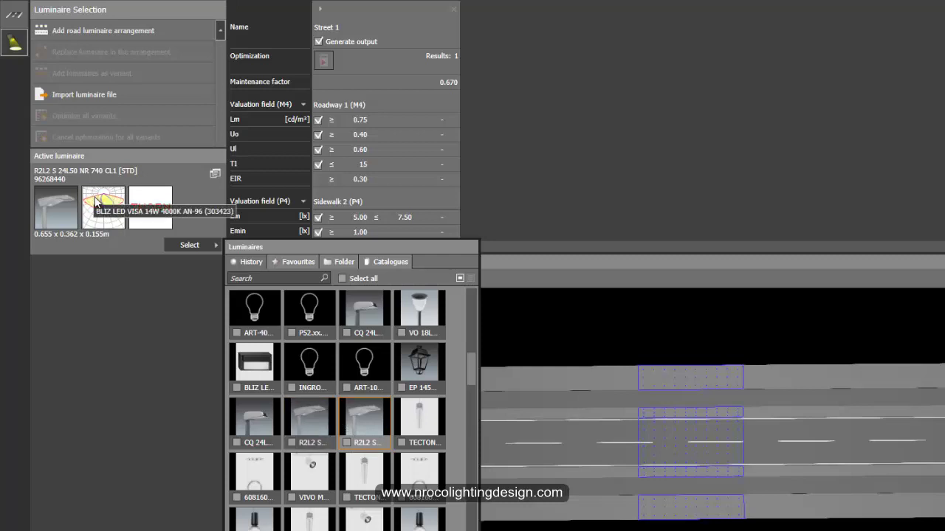
left_click(328, 424)
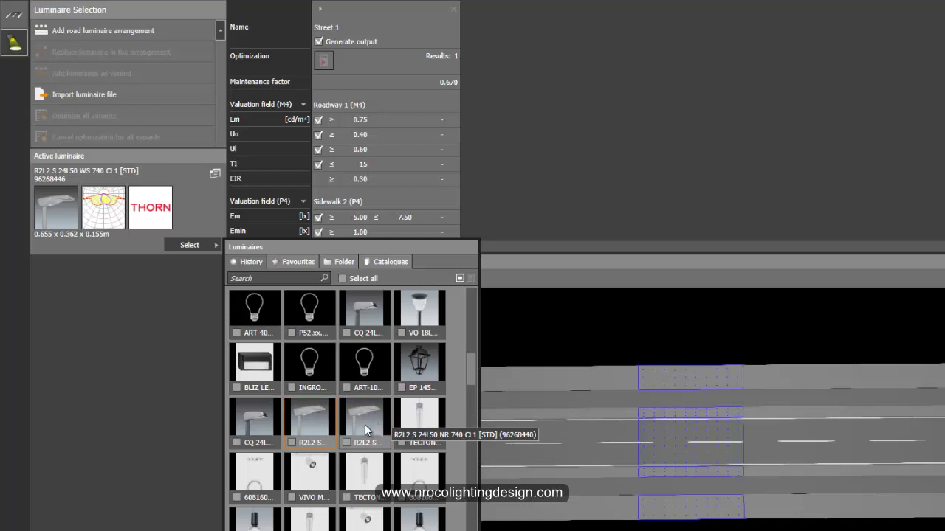
left_click(365, 425)
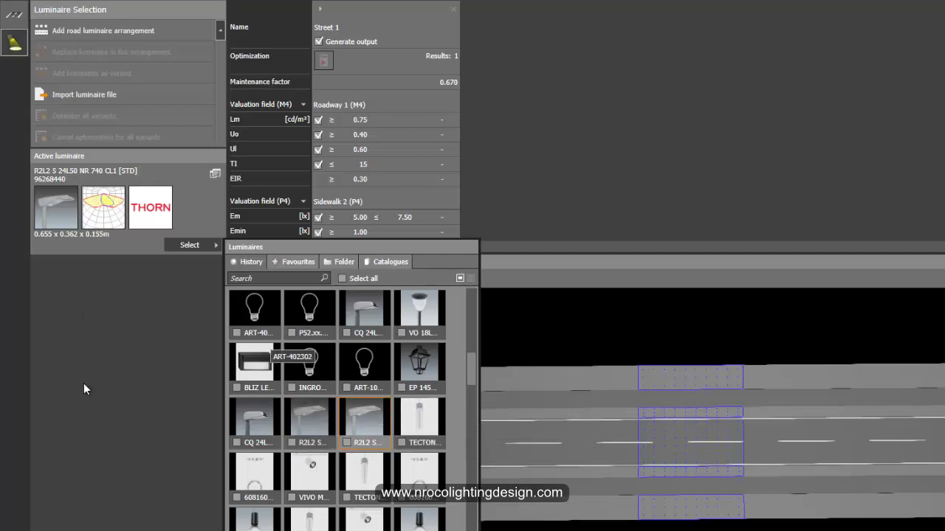
- Add a road luminaire arrangement with the active R2L2 S 24L50 NR 740 luminaire and view its poles along the road
left_click(74, 99)
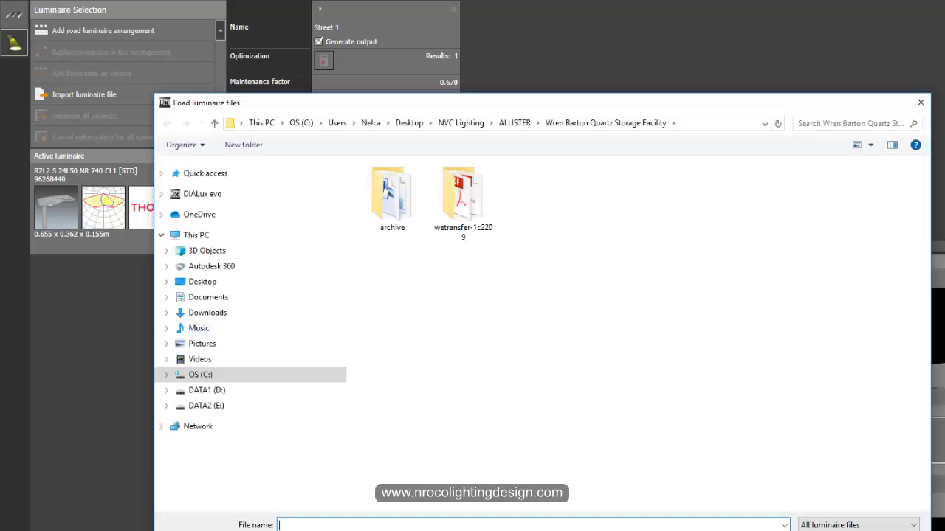
left_click(920, 103)
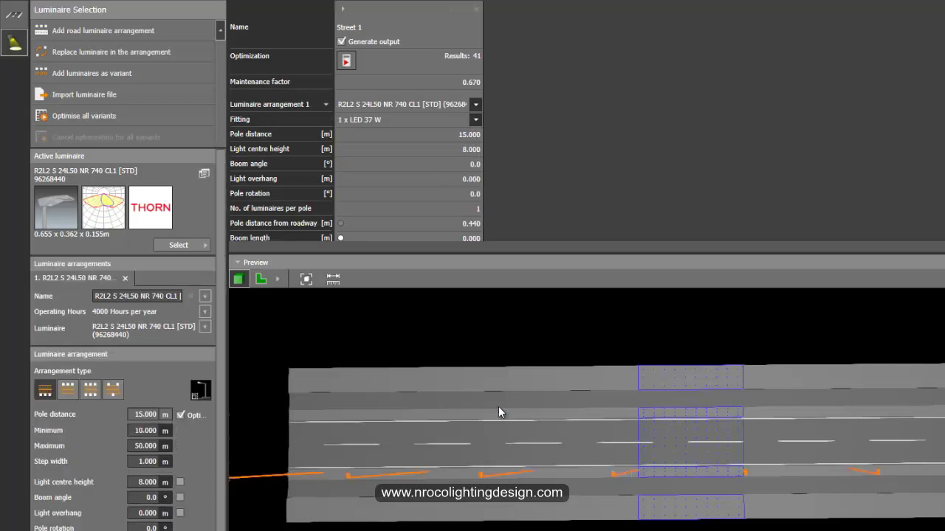
middle_click_drag(388, 392, 521, 404)
- Consult the reference street section in Microsoft Office, and review the active luminaire's data sheet in the luminaire comparison
mouse_move(415, 529)
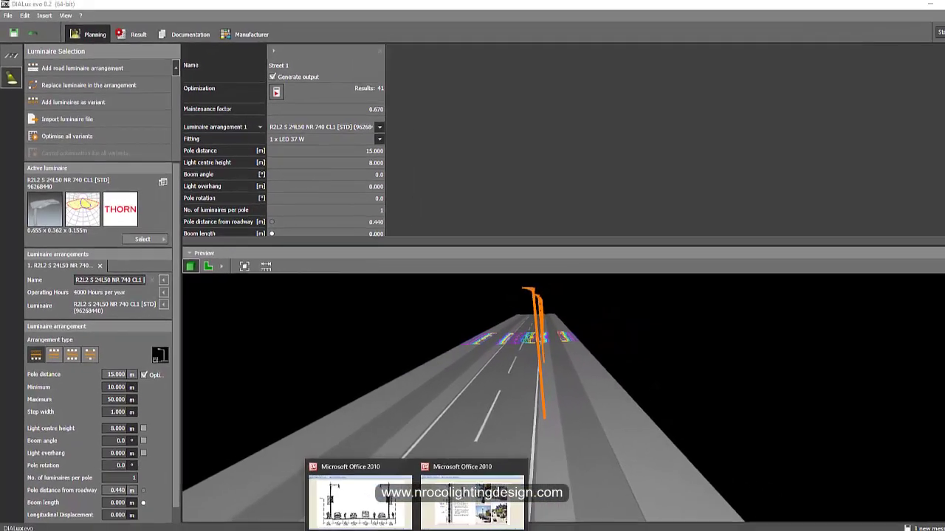
left_click(383, 517)
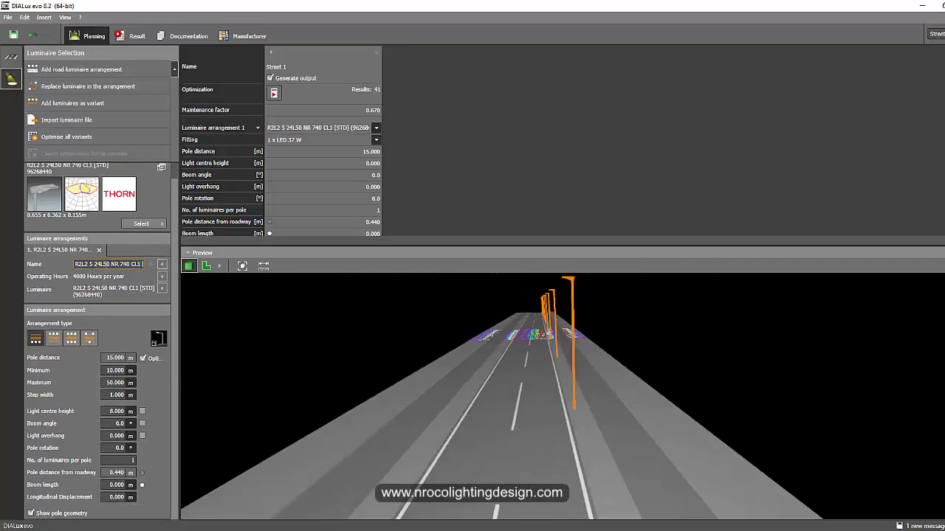
scroll(175, 287, "up", 1)
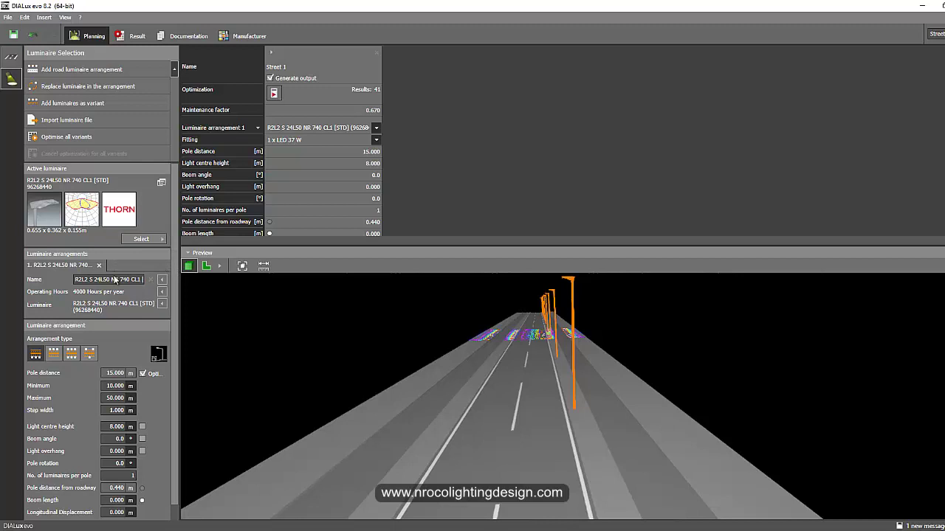
left_click(162, 182)
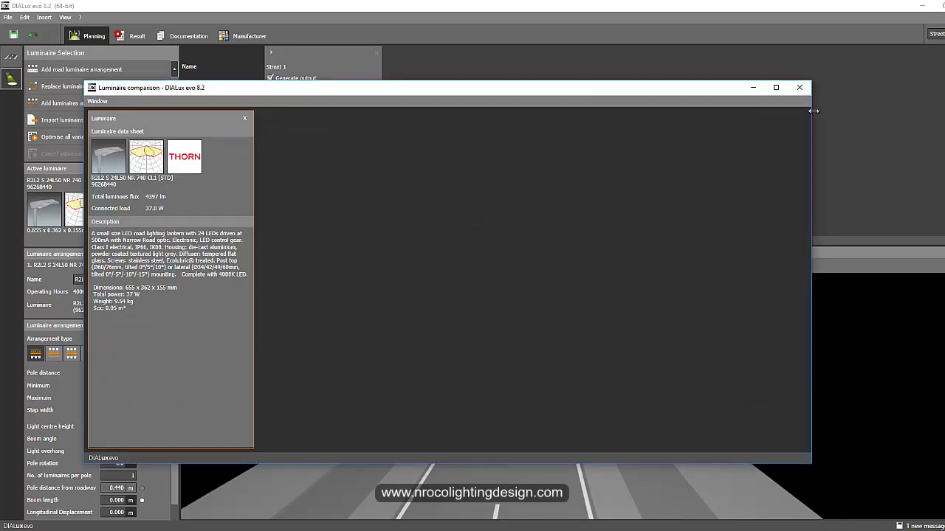
left_click(800, 88)
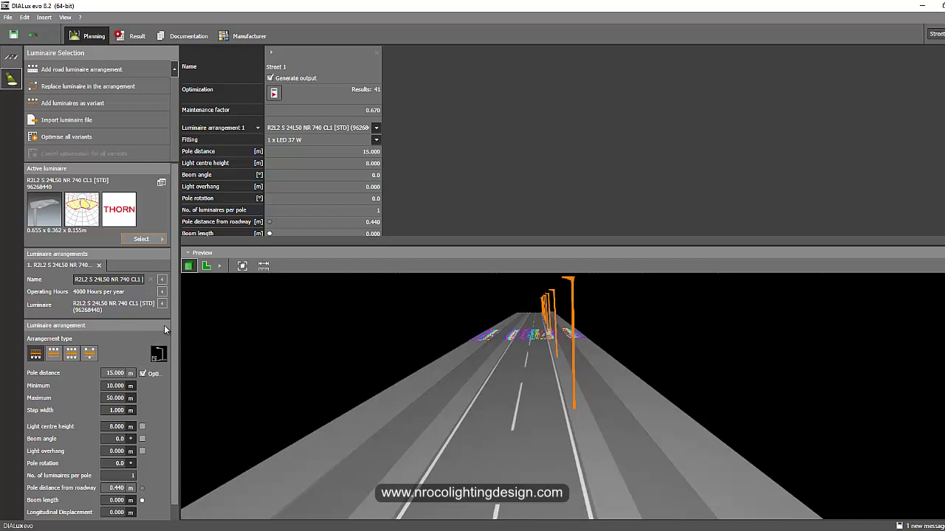
- Choose the R2L2 S 12L35 WS 740 CL1 [STD] luminaire from the catalogue and add it as a second road luminaire arrangement
left_click_drag(365, 340, 366, 394)
left_click(319, 380)
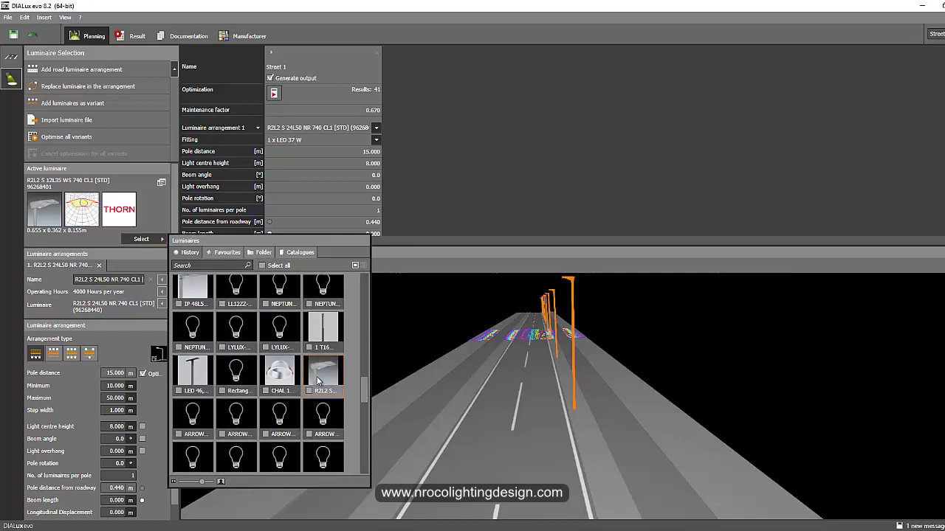
left_click_drag(364, 392, 366, 433)
left_click(45, 205)
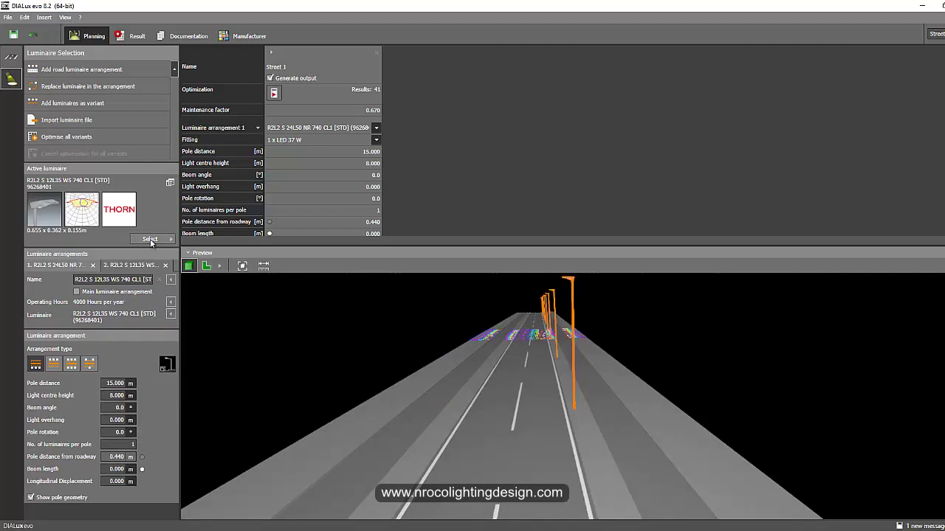
- Show the street in plan and remove the R2L2 S 24L50 NR 740 luminaire arrangement, keeping the R2L2 S 12L35 WS 740 one
left_click(207, 267)
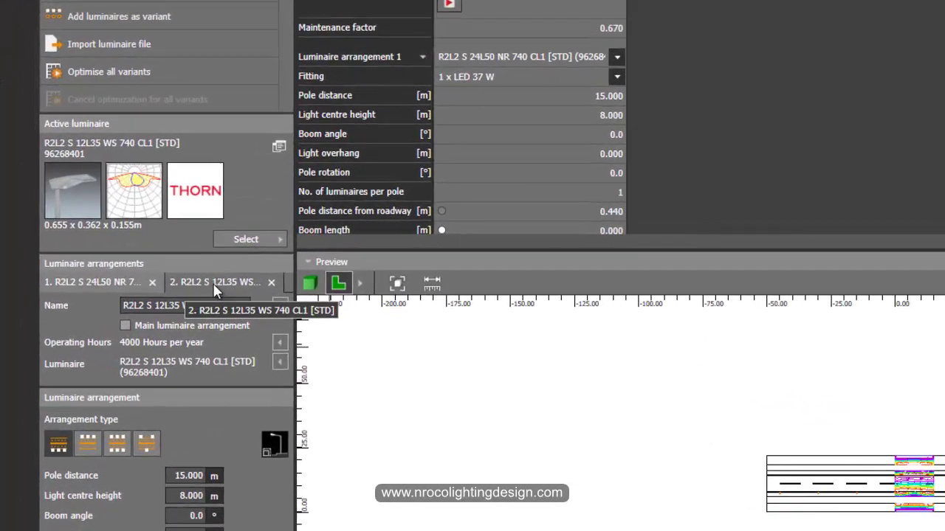
middle_click_drag(781, 464, 688, 450)
scroll(693, 452, "up", 5)
middle_click_drag(876, 495, 506, 441)
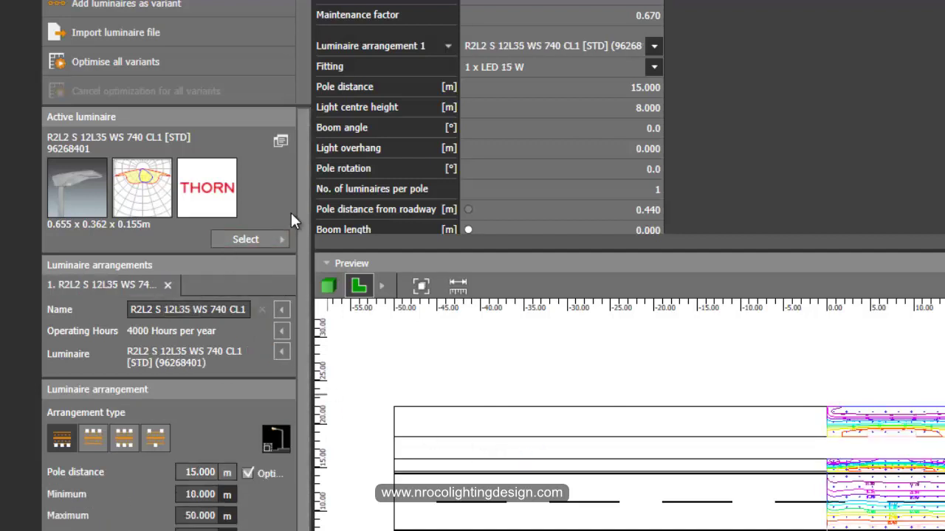
- Review the luminaire data sheets in the luminaire comparison and choose the R2L2 S 36L70 NR 740 CL1 [STD] from the catalogue as active luminaire
left_click(281, 140)
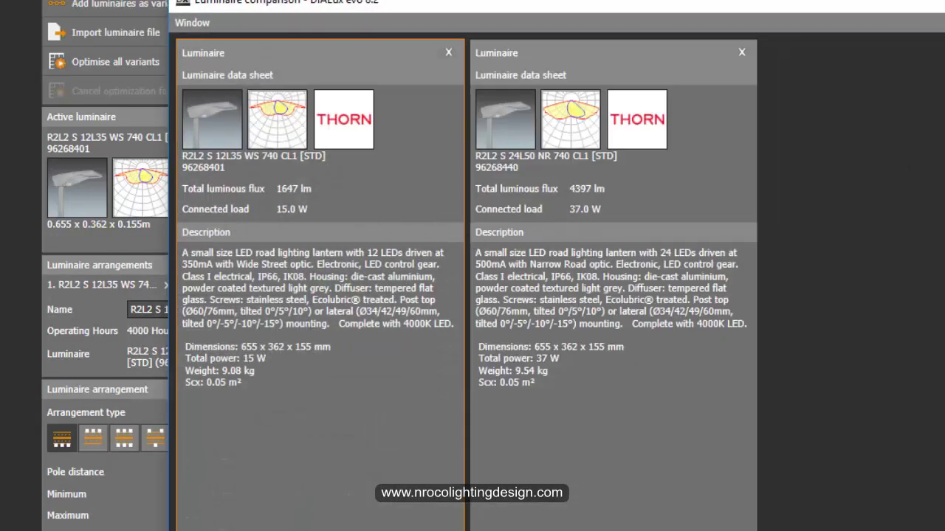
left_click(944, 1)
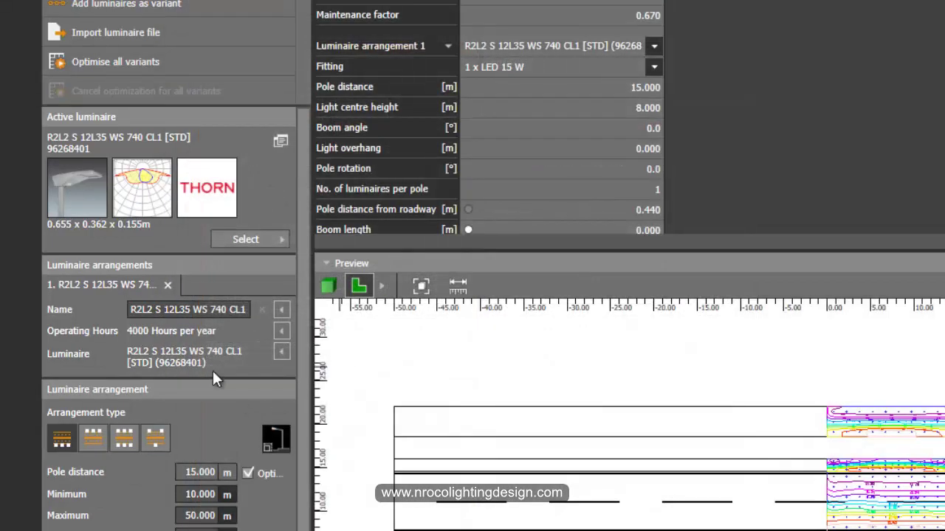
left_click(260, 237)
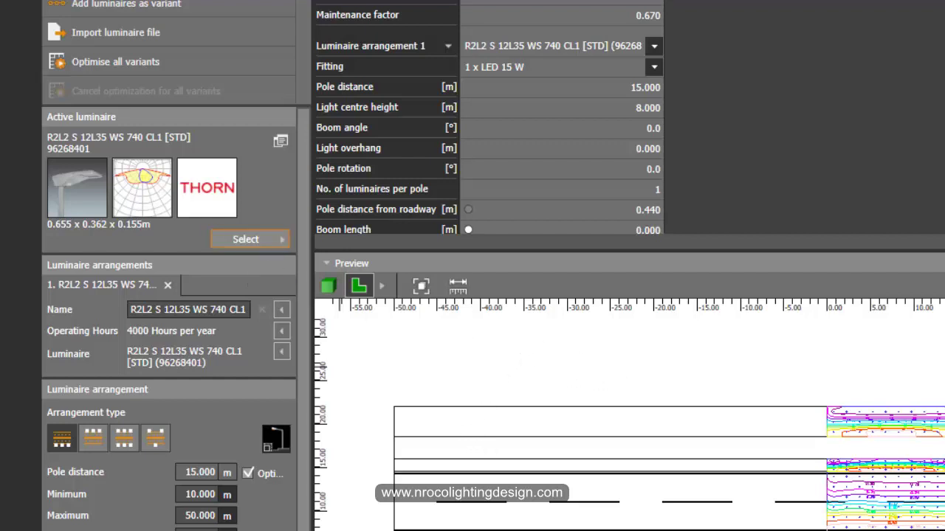
left_click(246, 239)
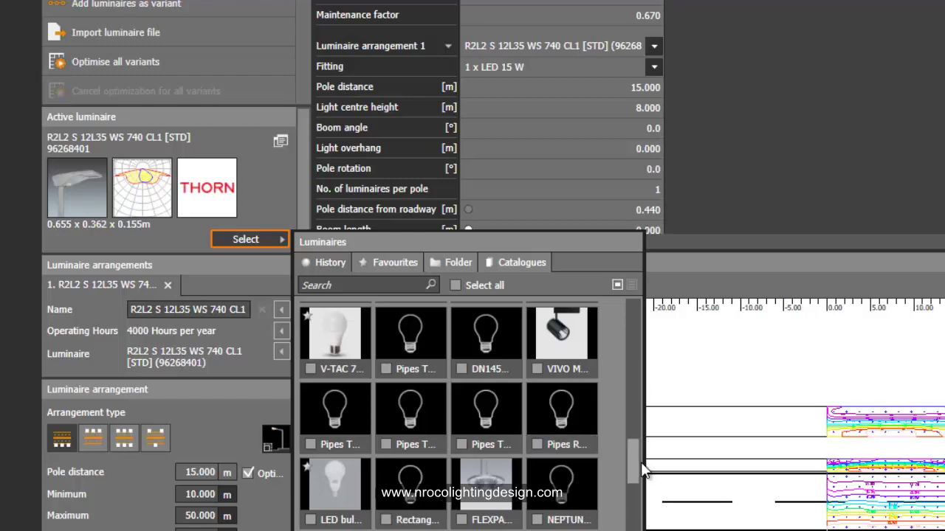
left_click_drag(633, 453, 633, 530)
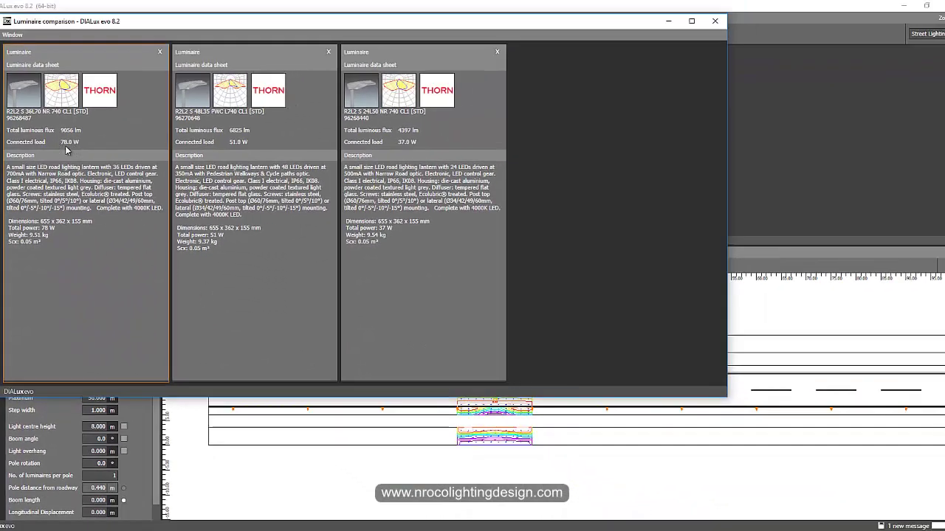
left_click(714, 21)
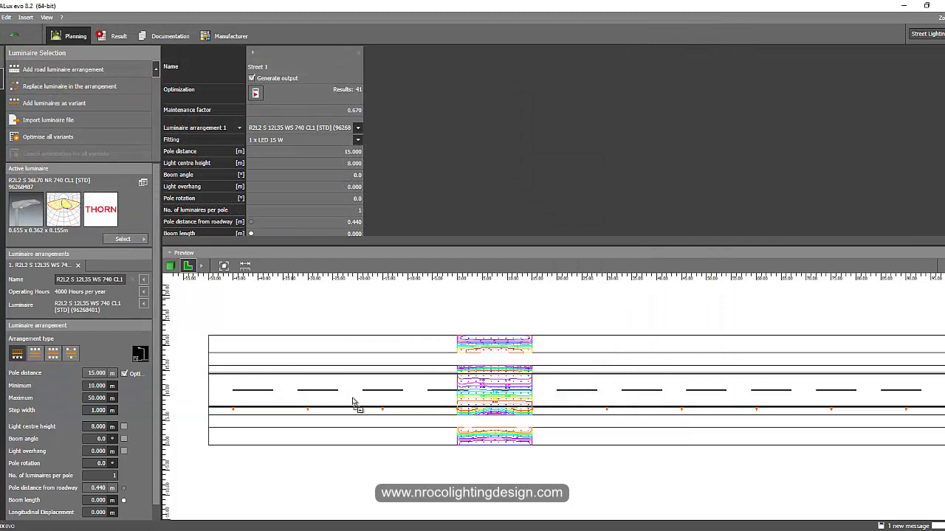
- Add a road luminaire arrangement with the R2L2 S 36L70 NR 740 and remove the R2L2 S 12L35 WS 740 arrangement
left_click_drag(397, 413, 395, 412)
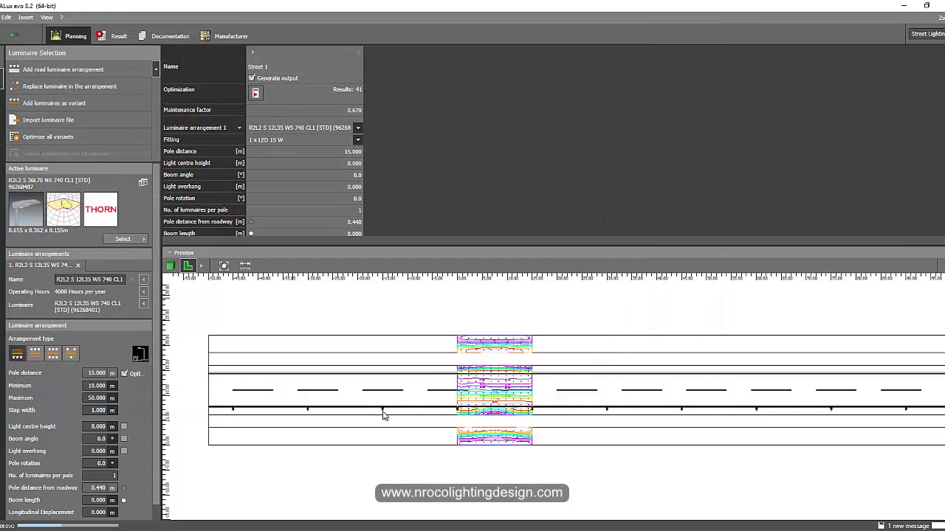
left_click(104, 266)
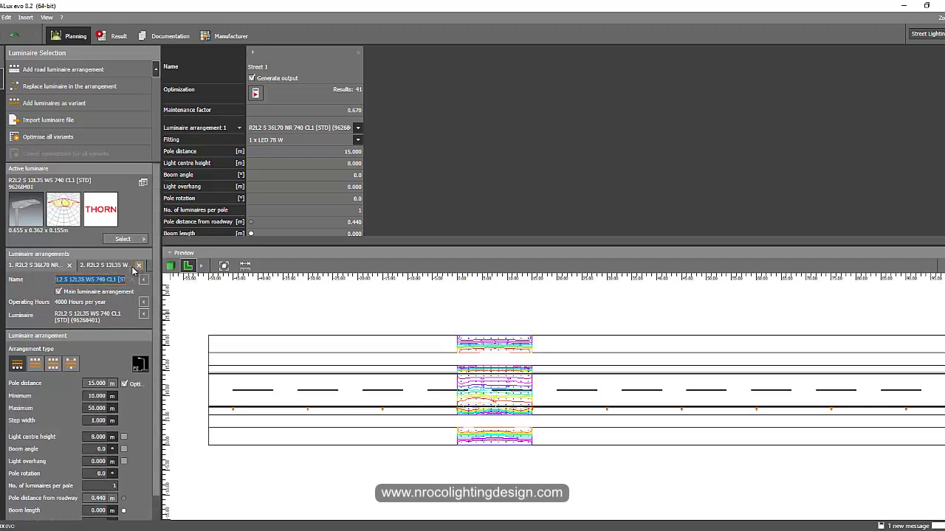
left_click(50, 266)
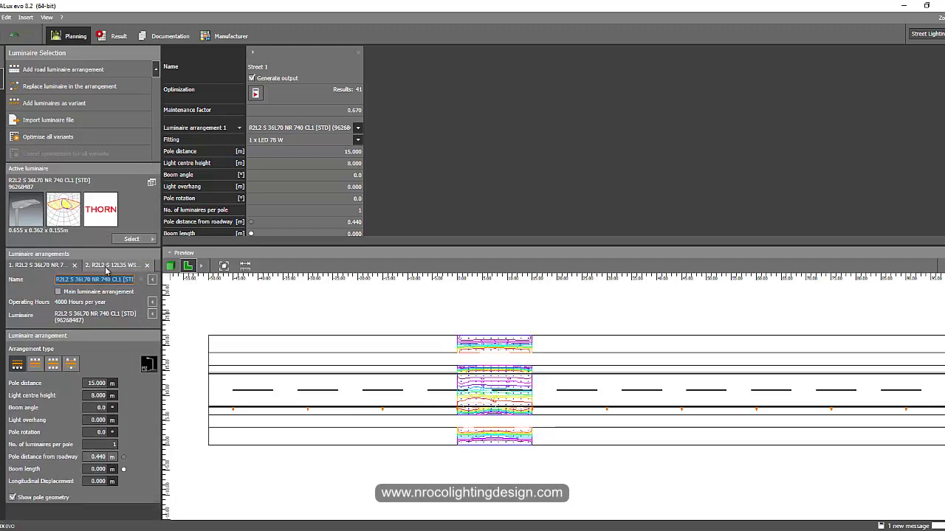
left_click(522, 368)
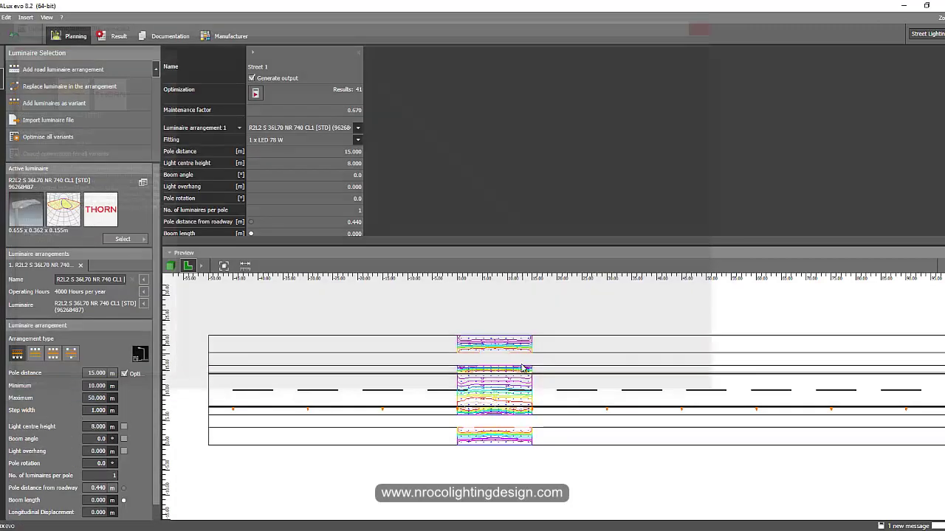
scroll(273, 310, "down", 1)
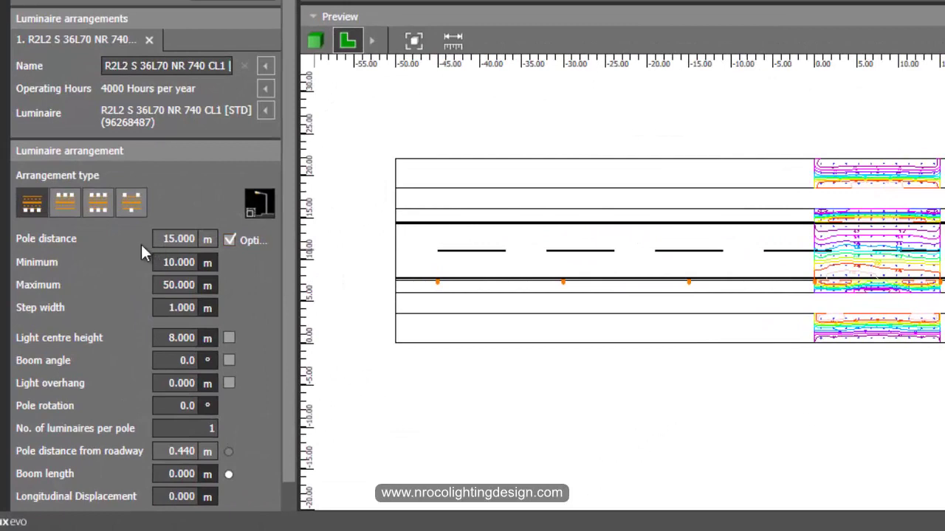
- Review the pole distance optimisation settings and view the poles along the road in 3D
left_click(192, 263)
left_click(315, 41)
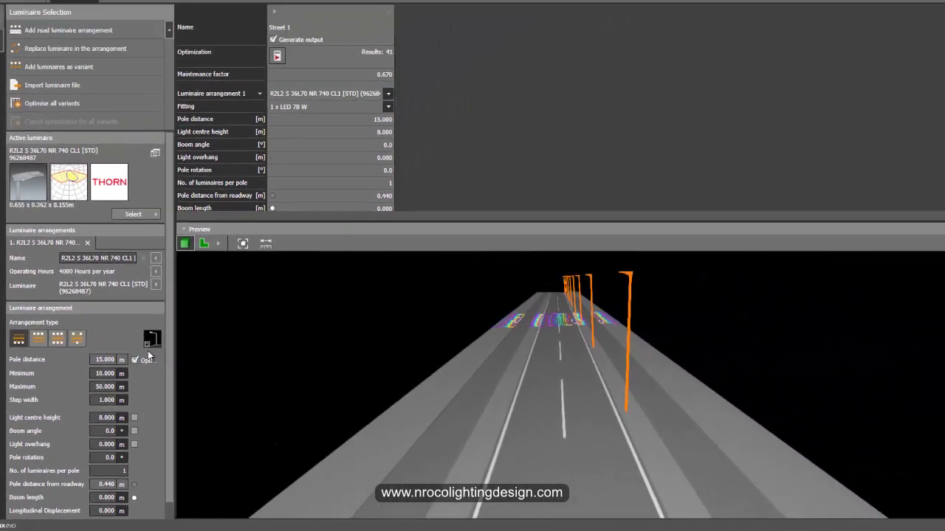
scroll(157, 382, "down", 1)
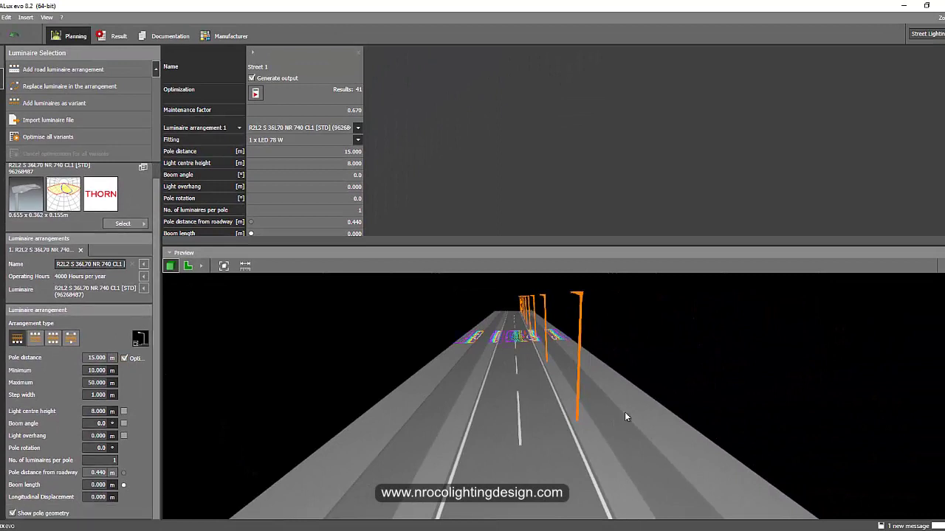
scroll(625, 411, "up", 2)
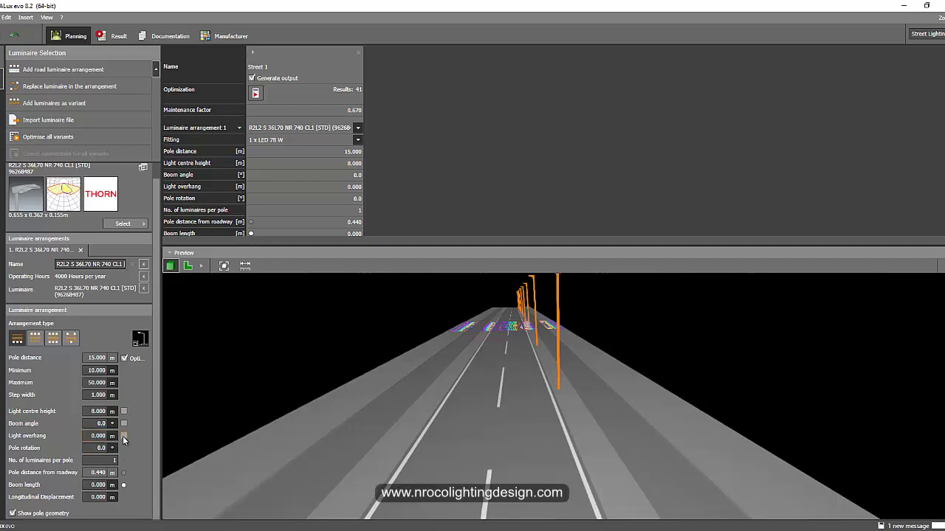
- Consult the pole arms in the reference street section in Microsoft Office, and set the arrangement's boom length to 1.5 m in DIALux evo
left_click(97, 487)
left_click(343, 509)
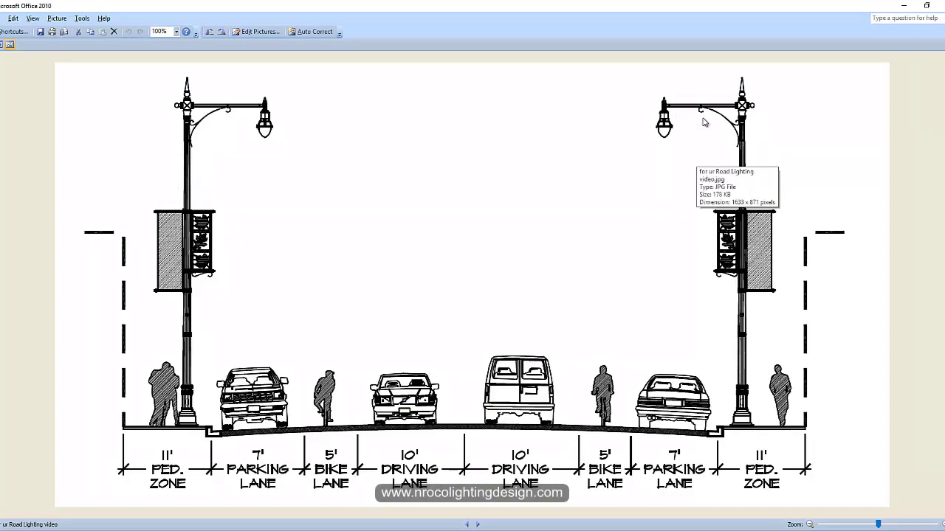
mouse_move(470, 530)
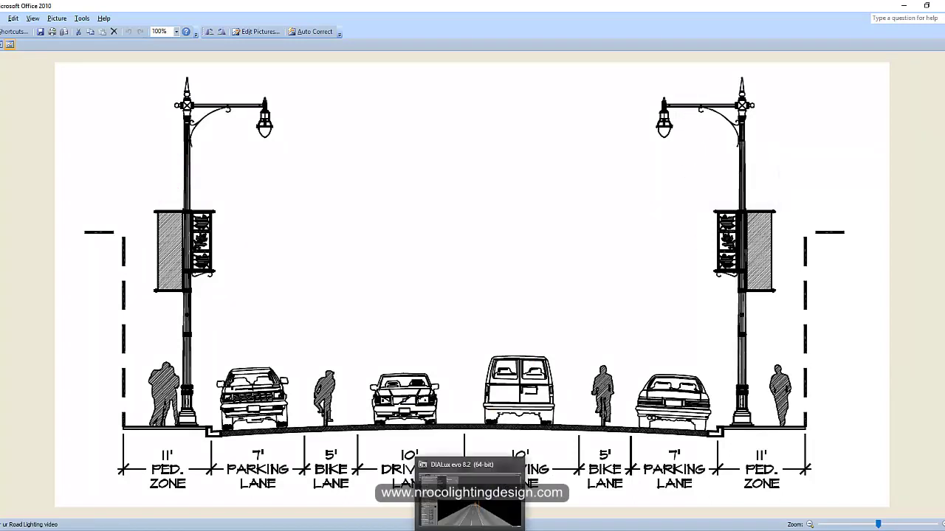
left_click(470, 496)
left_click(107, 487)
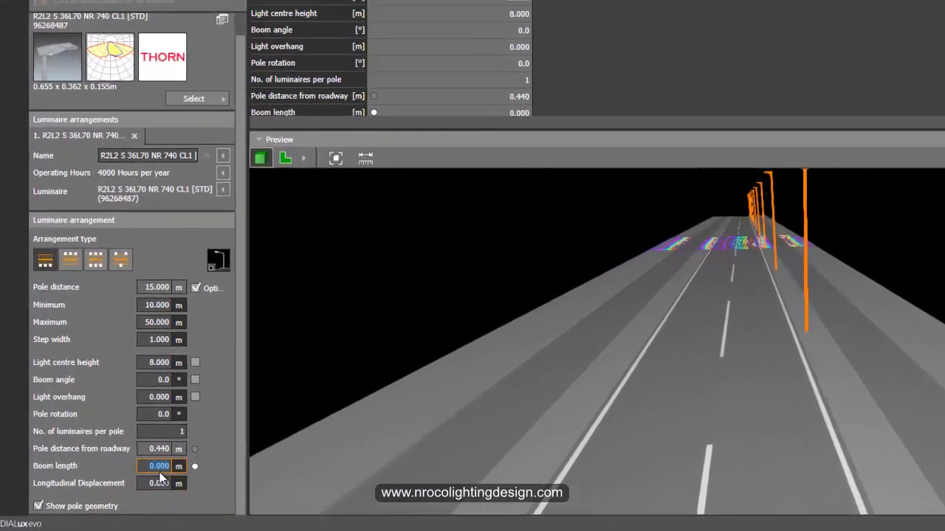
type("1.5")
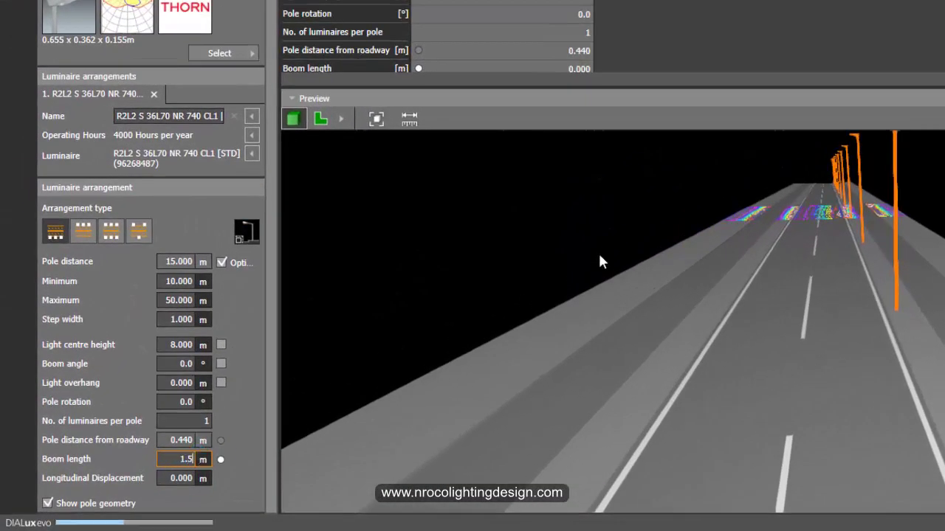
key("Return")
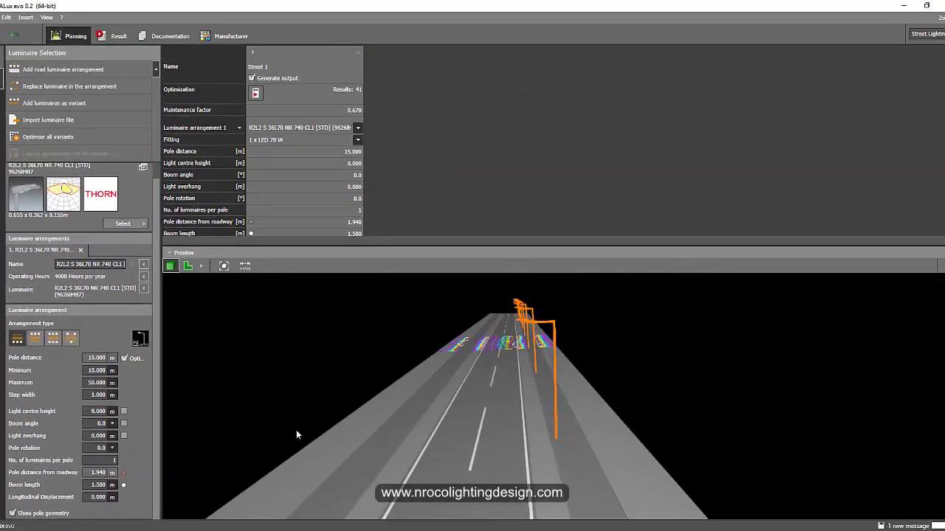
- Display the luminaires' light distribution bodies in the 3D preview and enlarge the preview area
middle_click_drag(296, 431, 300, 429)
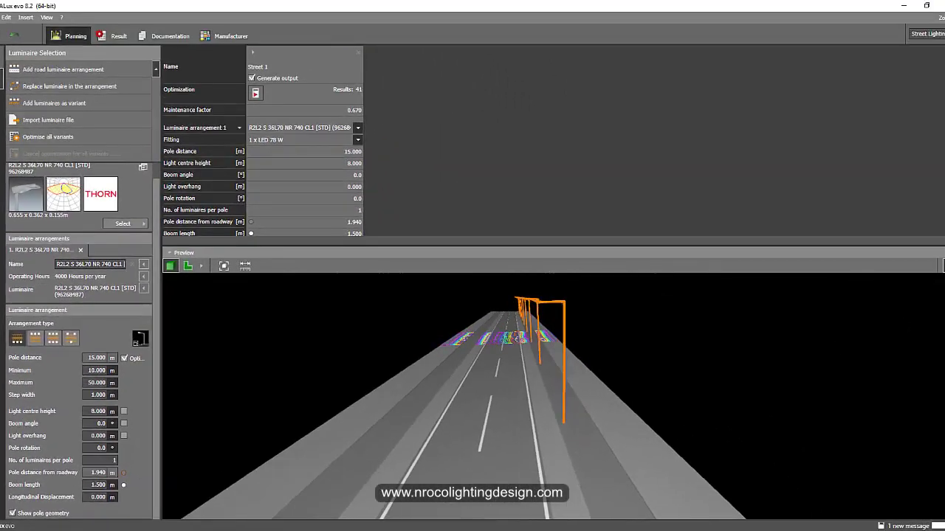
left_click(942, 265)
left_click(885, 283)
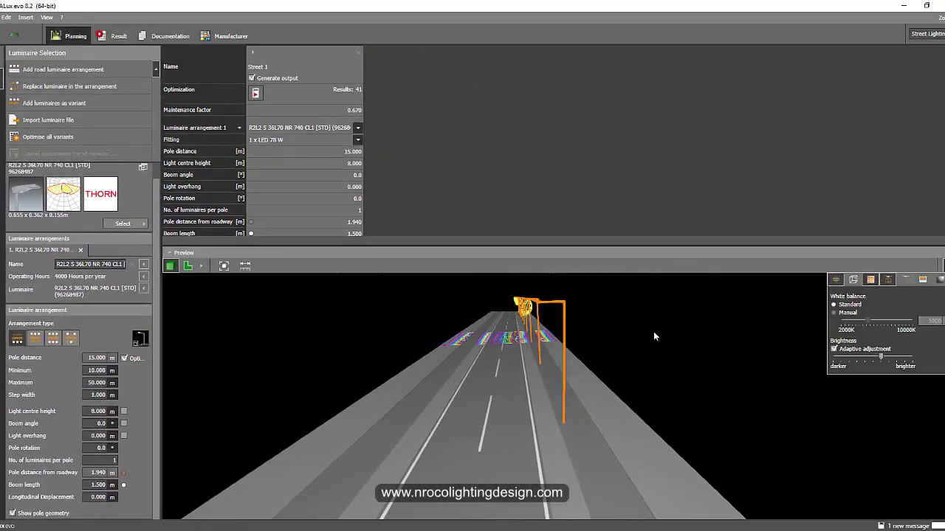
left_click(654, 333)
right_click_drag(676, 340, 650, 325)
middle_click_drag(651, 323, 635, 323)
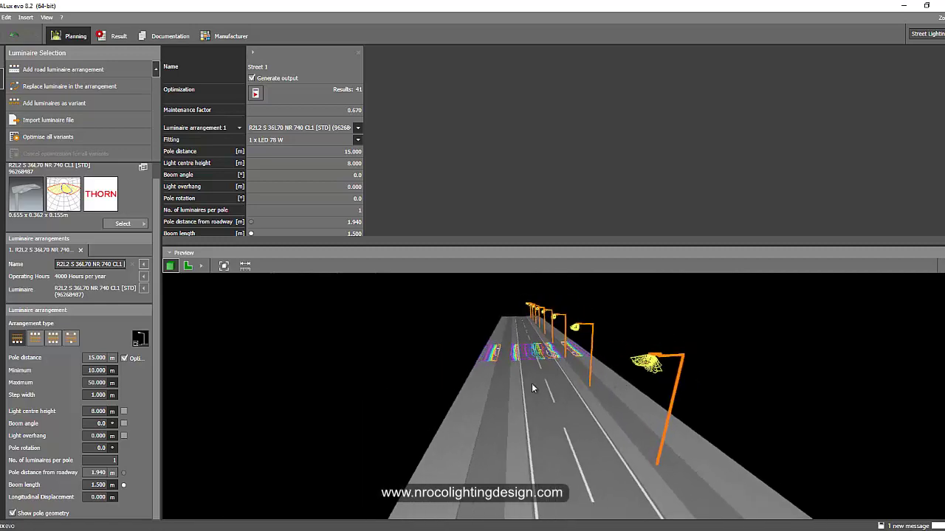
left_click_drag(454, 245, 450, 157)
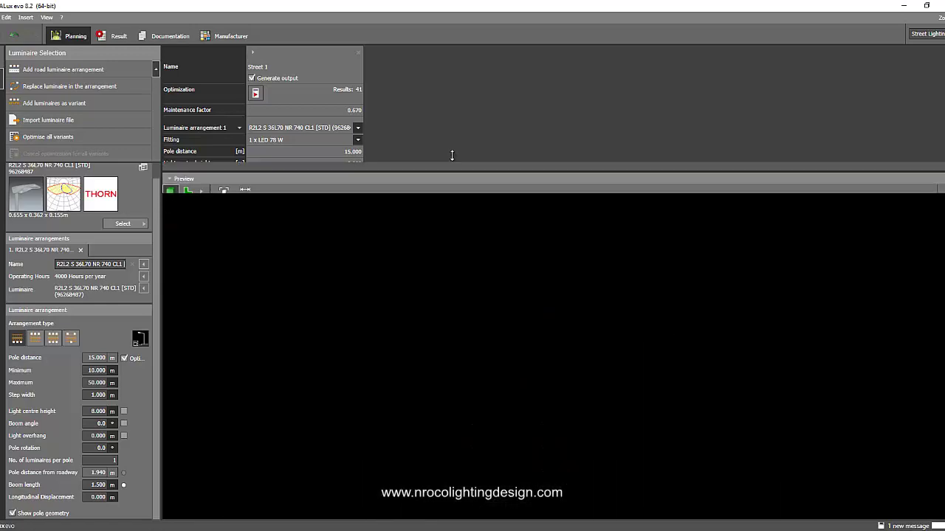
right_click_drag(495, 322, 435, 321)
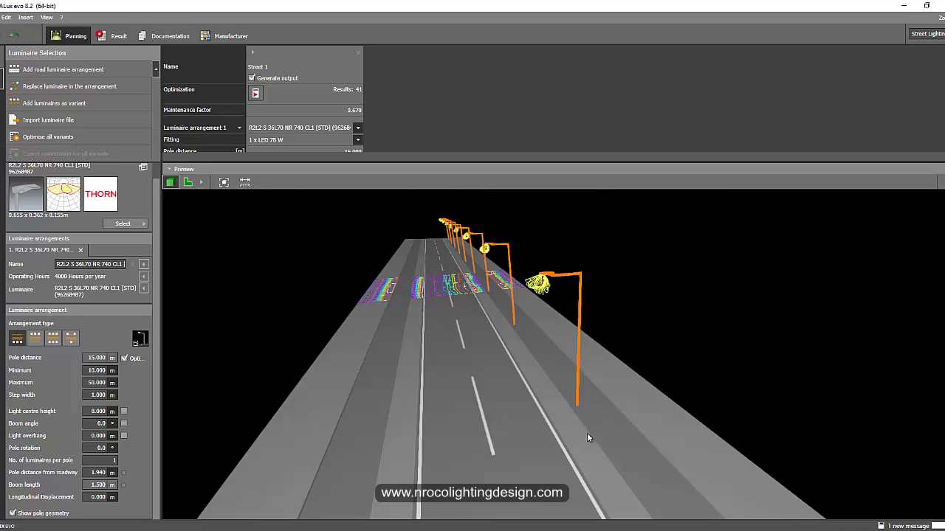
- Try pole distances from the roadway of 3 m and 4 m, and settle on 4.5 m
left_click(99, 472)
type("3")
key("Return")
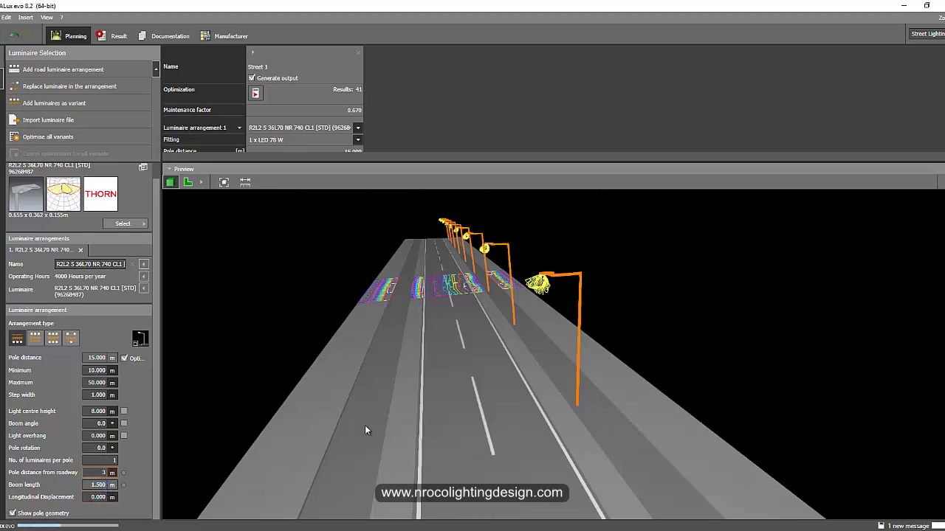
type("4")
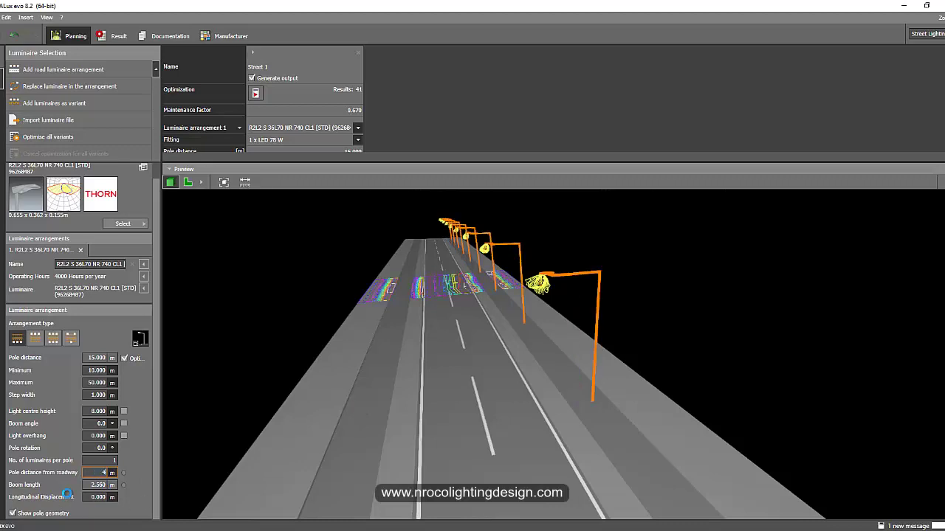
key("Return")
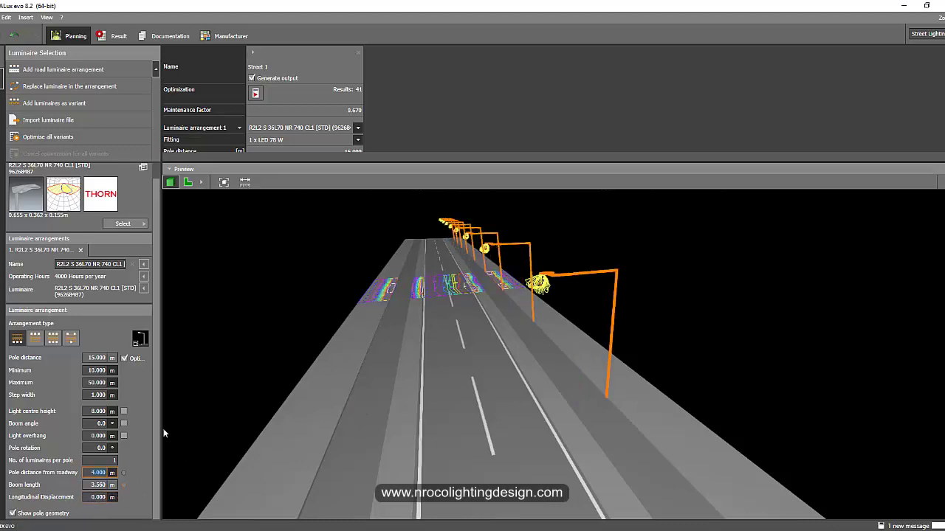
type("4.5")
key("Return")
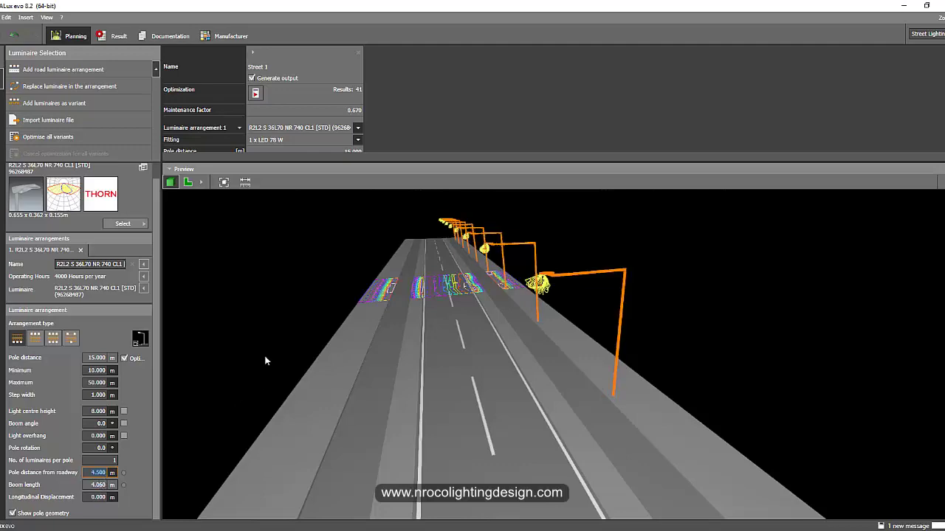
- Set the light overhang to -1.5 m and further to -2 m, checking the luminaire positions over the road
right_click_drag(268, 342, 258, 349)
mouse_move(260, 350)
left_mouse_down()
mouse_move(253, 344)
mouse_move(281, 340)
mouse_move(275, 347)
left_mouse_up()
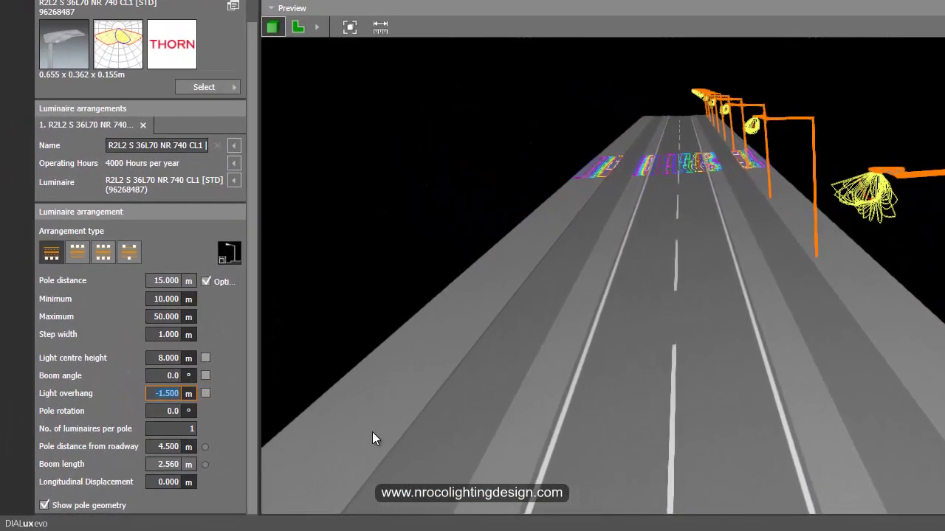
left_click_drag(372, 432, 609, 307)
right_click_drag(609, 306, 610, 305)
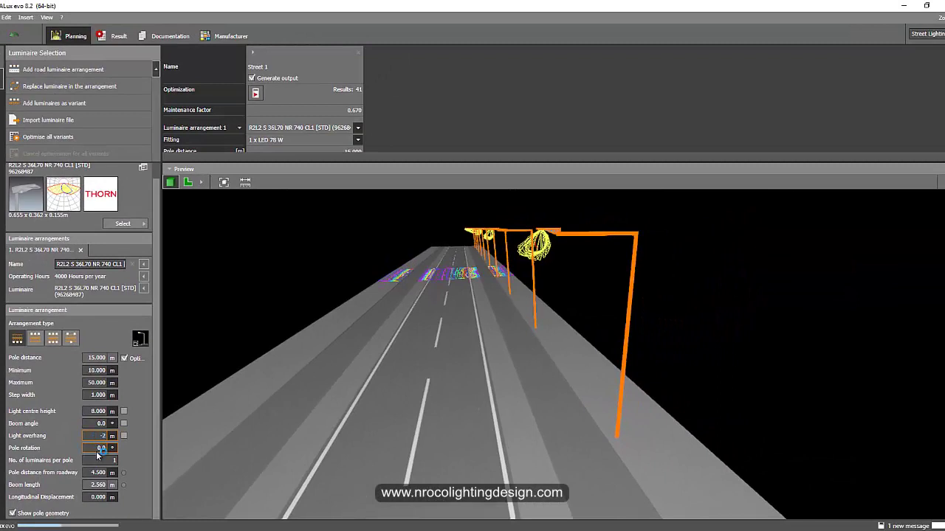
mouse_move(402, 303)
right_mouse_down()
mouse_move(409, 307)
mouse_move(400, 296)
right_mouse_up()
- Show the pole in an orthogonal side view and measure the horizontal distance from the pole to the luminaire
left_click(200, 182)
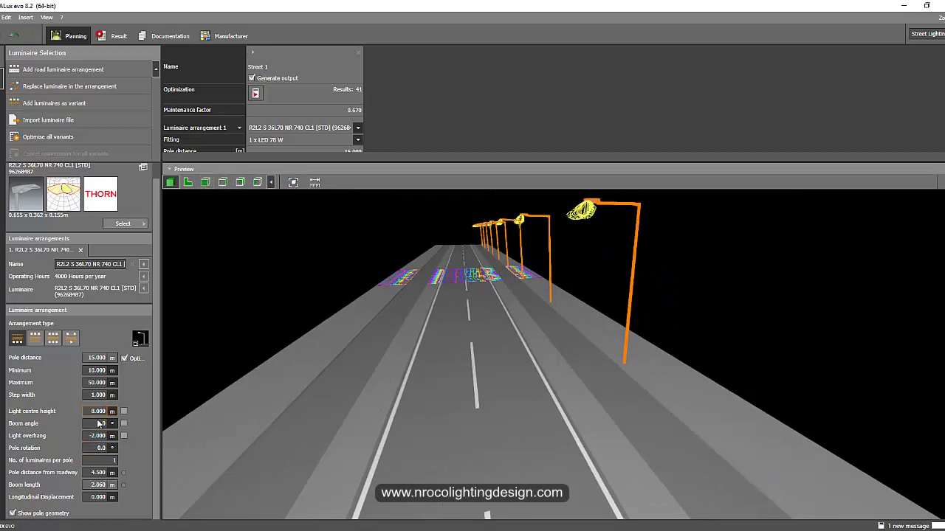
left_click(223, 185)
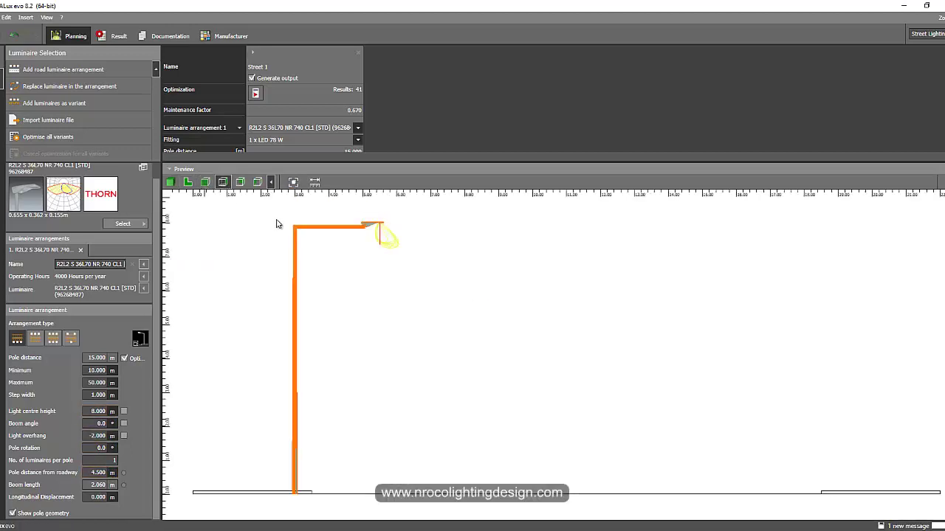
left_click(314, 183)
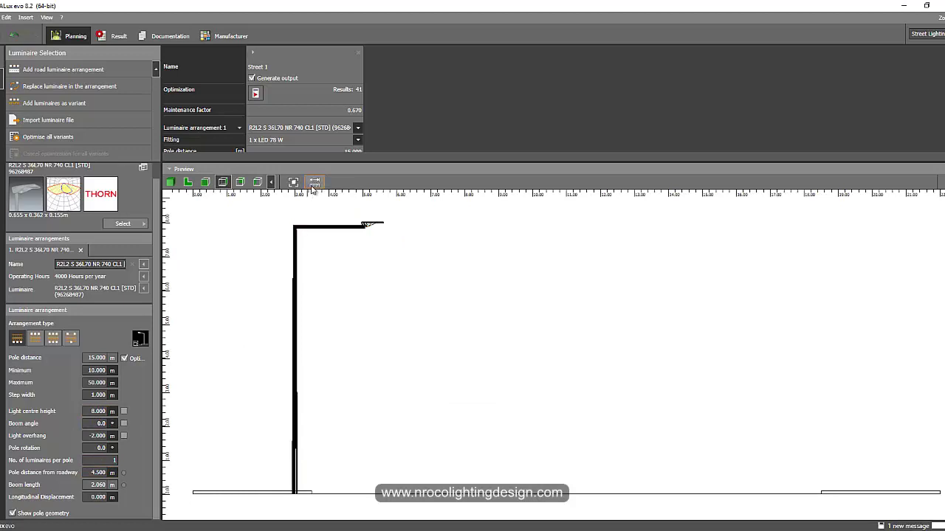
left_click(295, 213)
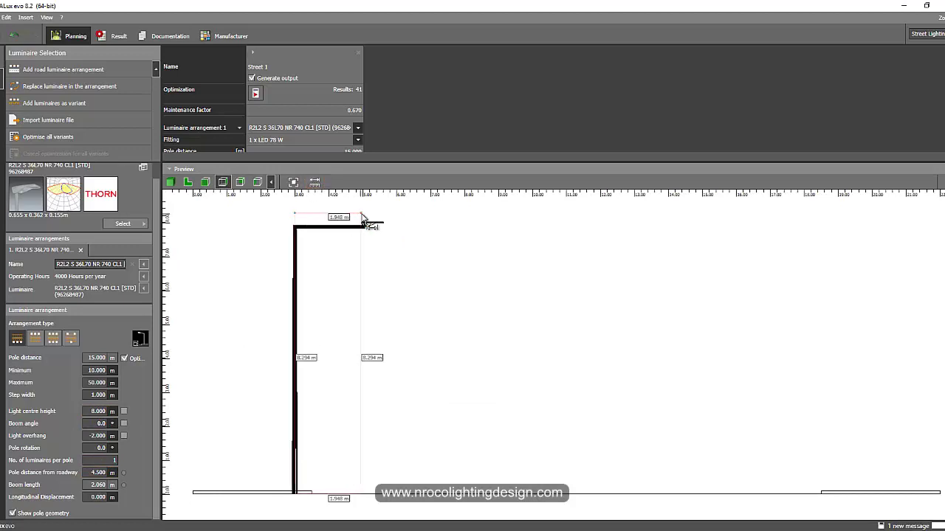
key("Escape")
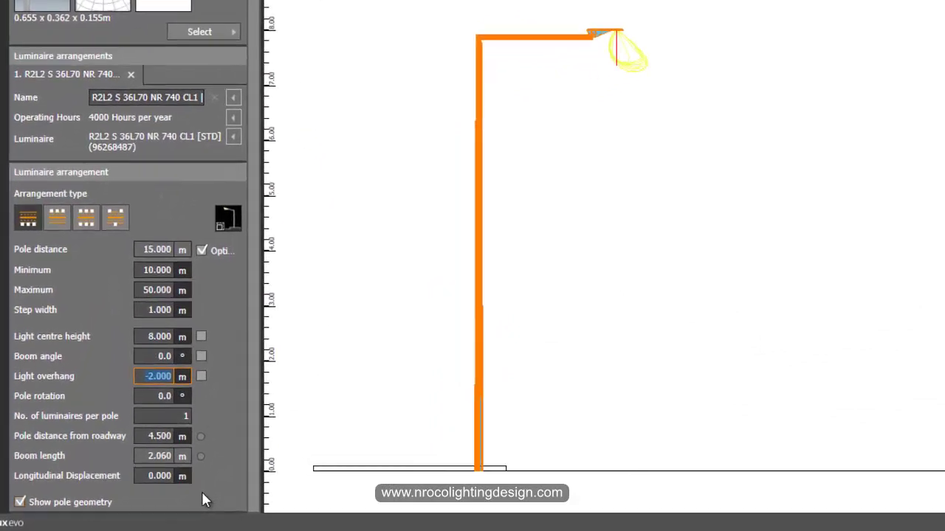
- Set the light overhang to -2.5 m and compare the poles in 3D with the reference street section in Microsoft Office
type("-2.5")
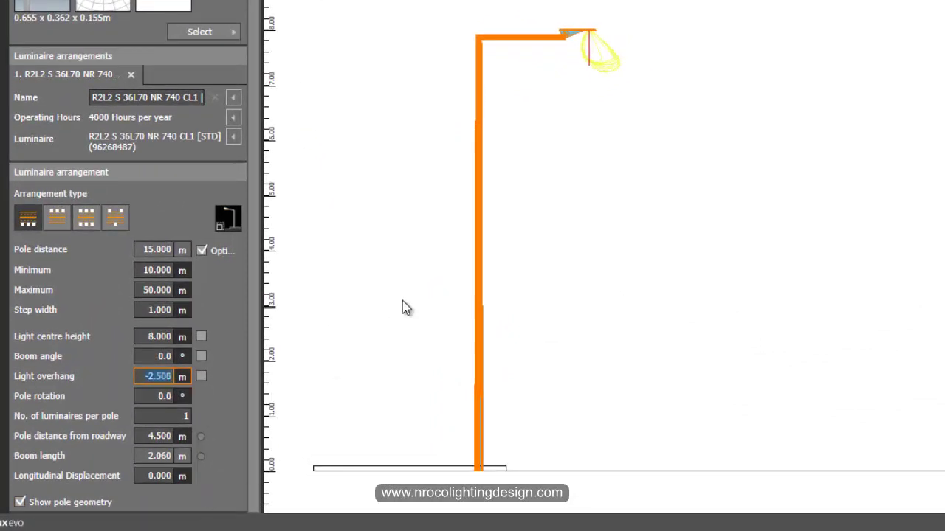
left_click(296, 2)
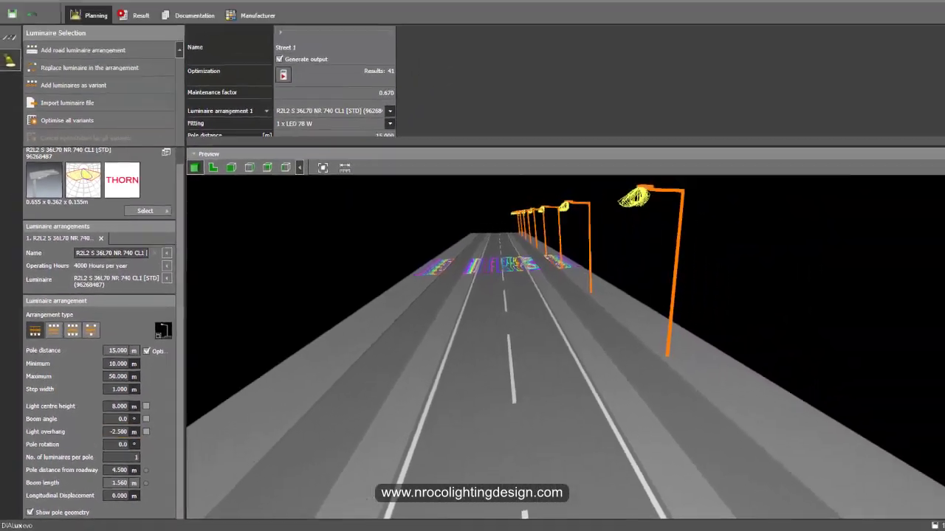
left_click(412, 530)
left_click(375, 523)
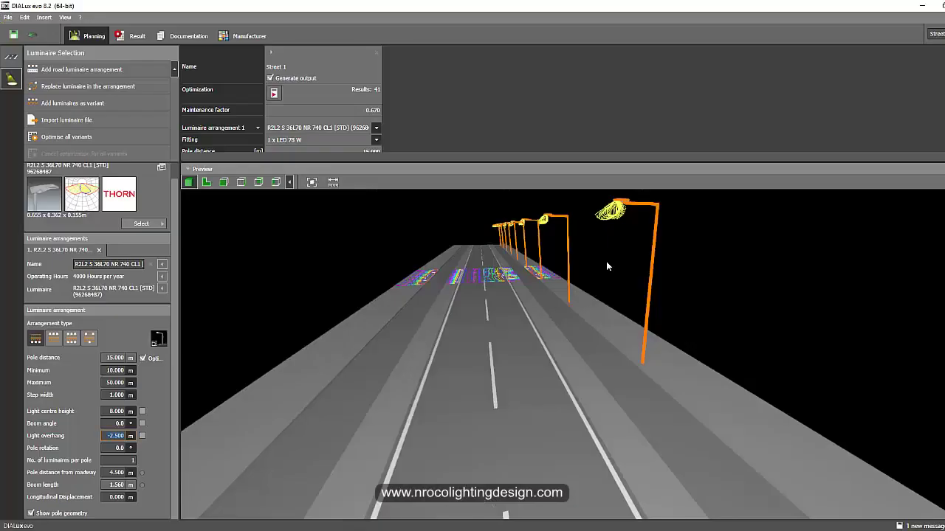
left_click(607, 262)
middle_click_drag(572, 282, 491, 320)
scroll(492, 320, "up", 2)
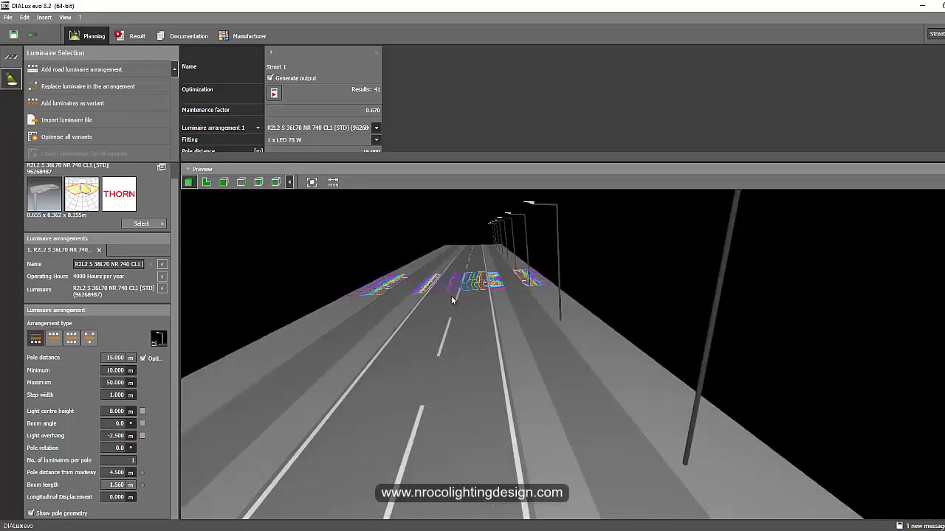
scroll(448, 296, "up", 2)
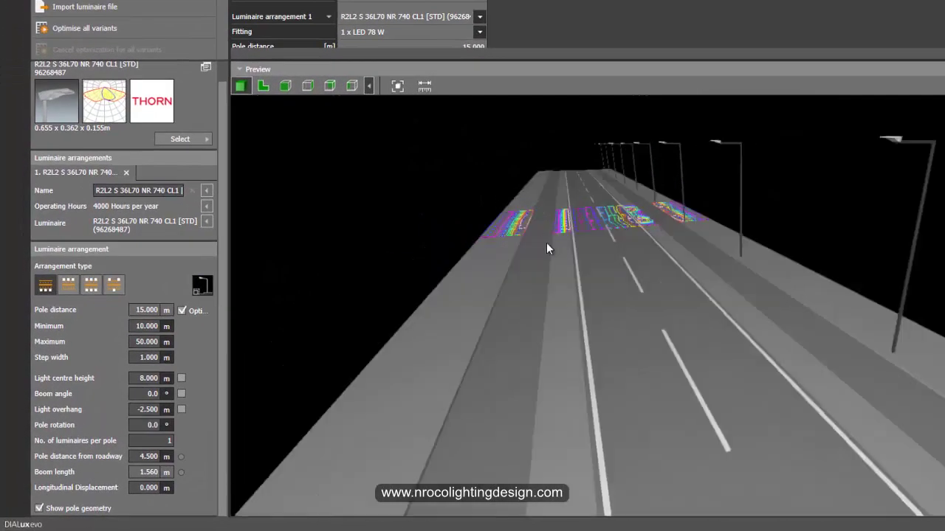
- Turn off optimisation of the pole distance and set the pole distance to 25 m
left_click(181, 311)
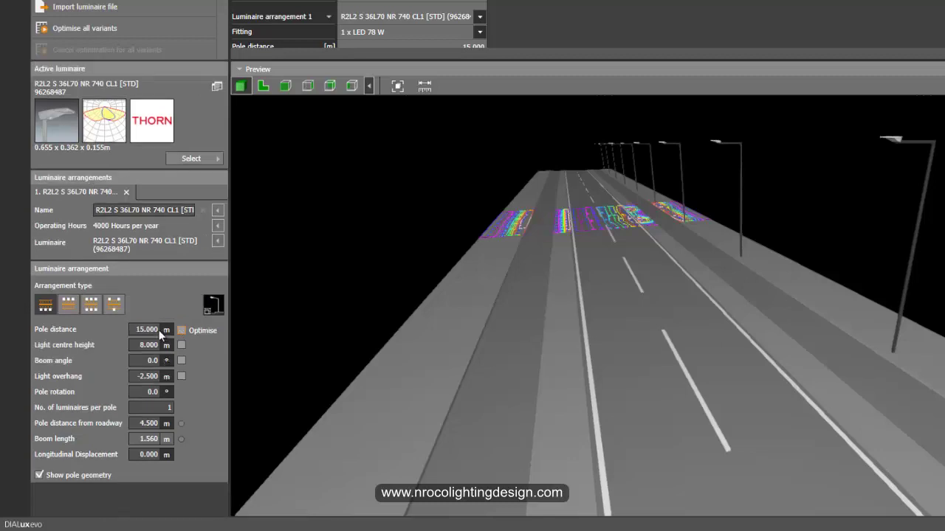
left_click(148, 329)
type("25")
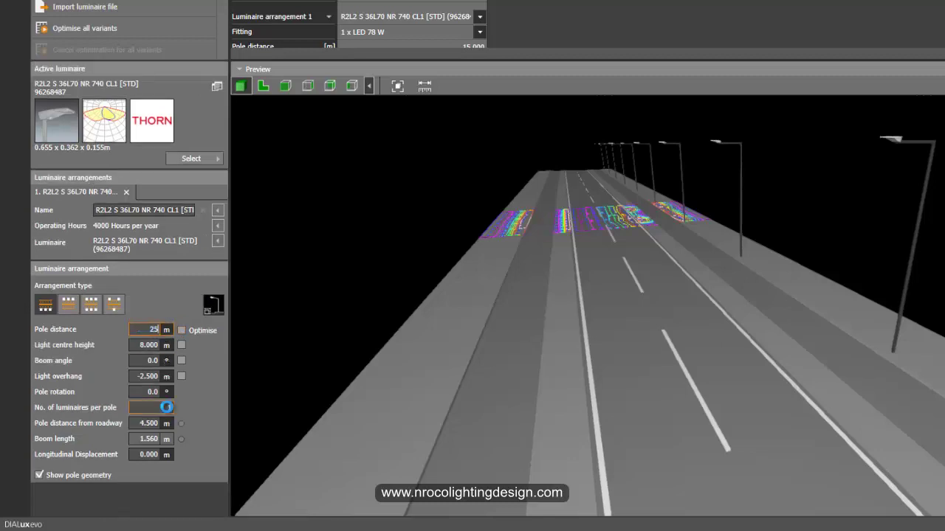
left_click_drag(359, 223, 423, 264)
left_click_drag(470, 330, 418, 308)
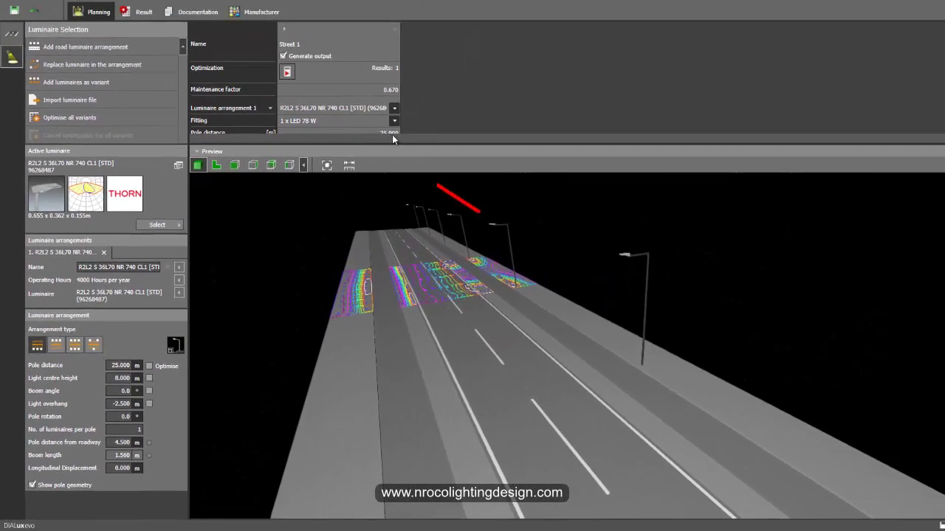
- Enlarge the results table and examine the valuation field results for the roadway, sidewalk and bicycle lanes
left_click_drag(344, 142, 345, 220)
left_click(287, 72)
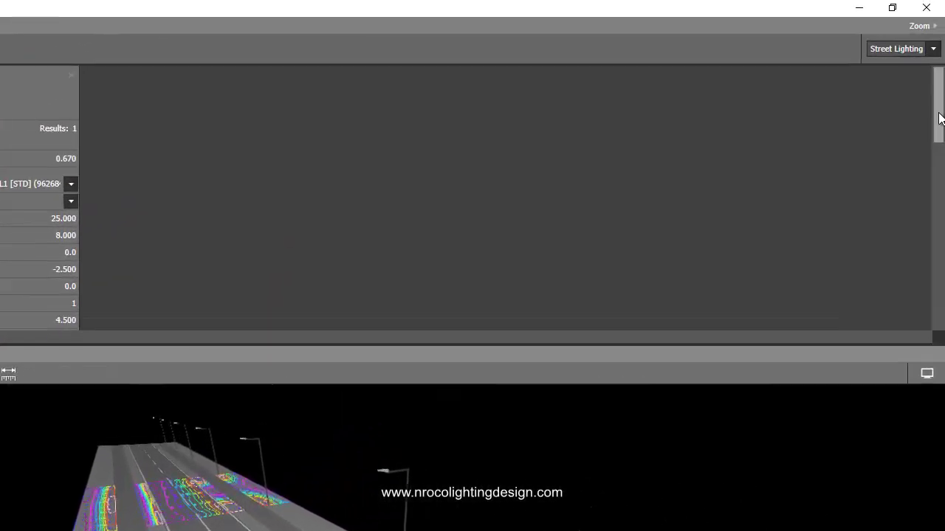
left_click_drag(939, 117, 930, 243)
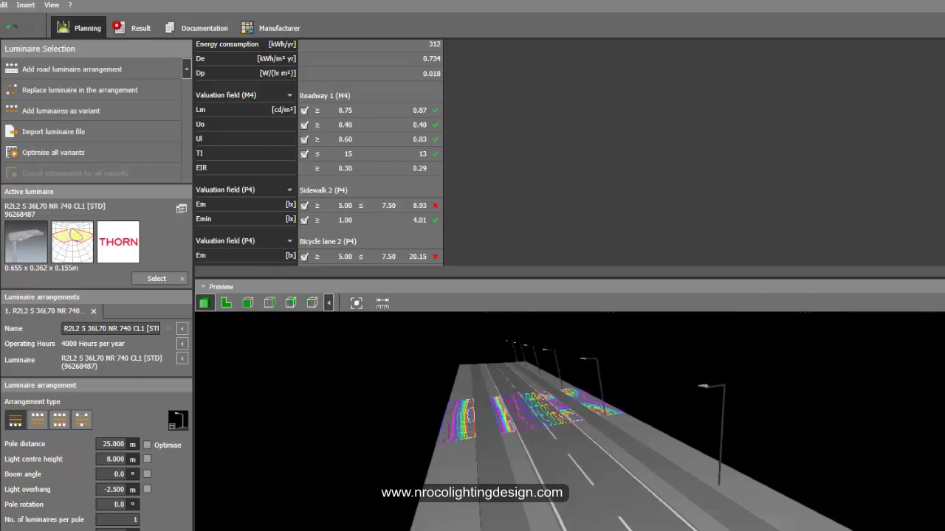
scroll(369, 163, "down", 4)
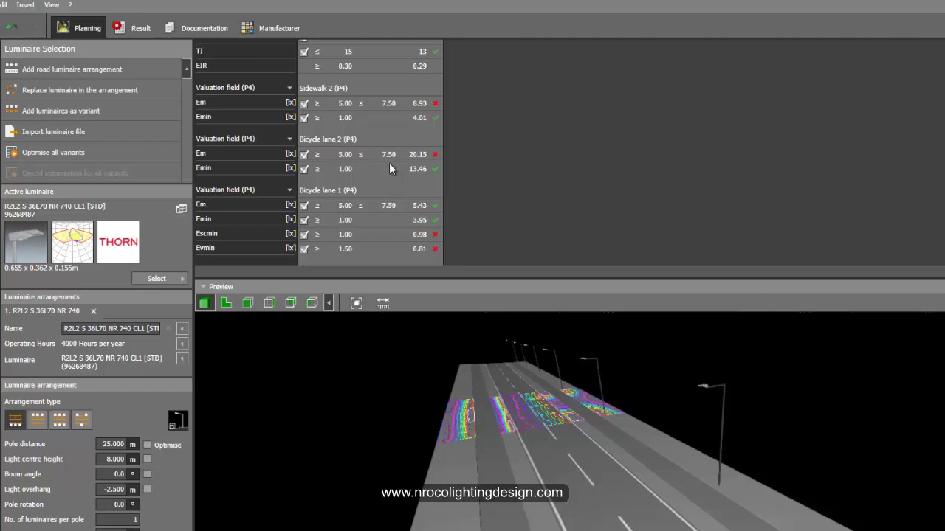
scroll(392, 179, "up", 3)
scroll(392, 178, "down", 3)
scroll(362, 237, "up", 1)
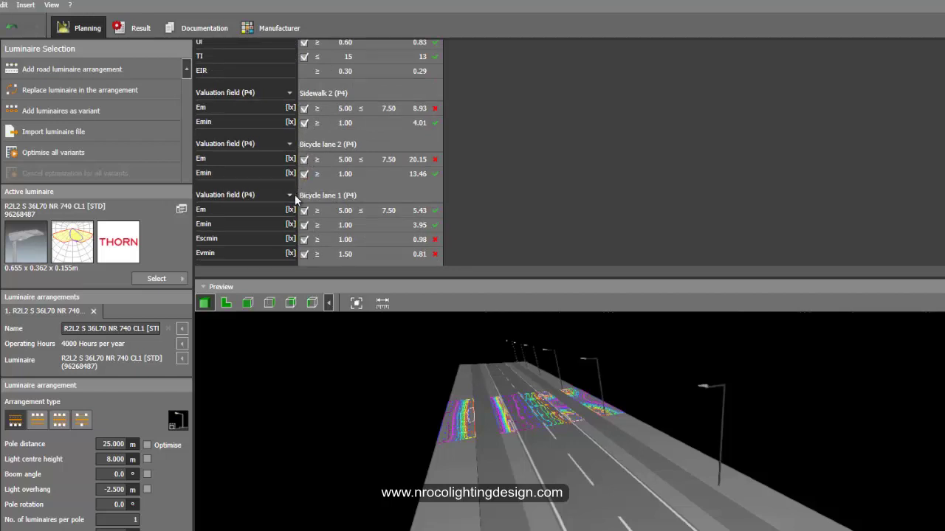
- Exclude Escmin and Evmin of Bicycle lane 1 and Em and Emin of Bicycle lane 2 from the evaluation
left_click(304, 254)
left_click(304, 159)
left_click(304, 174)
scroll(301, 225, "down", 3)
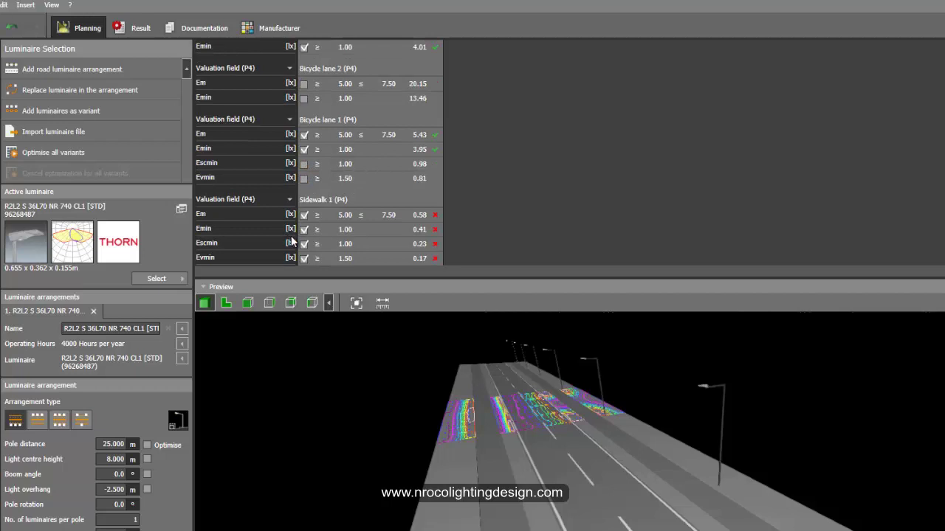
scroll(330, 220, "up", 3)
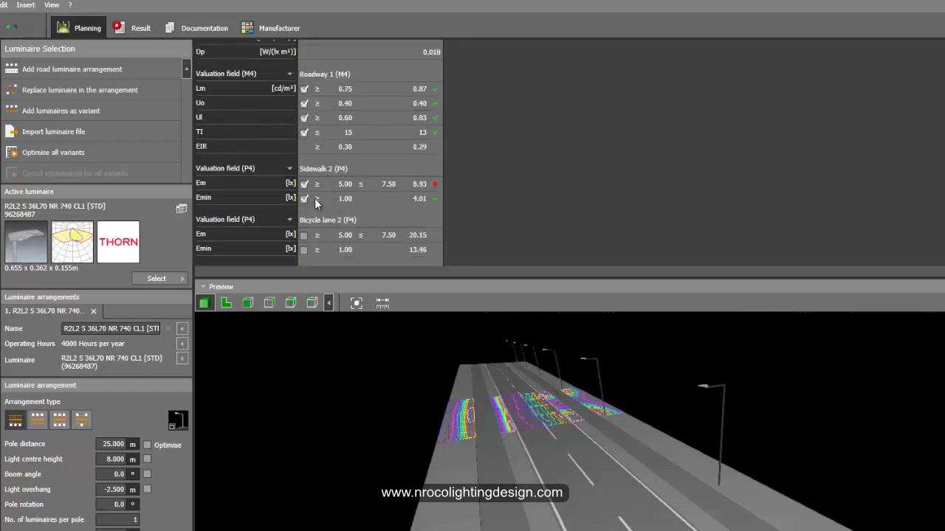
scroll(316, 208, "down", 2)
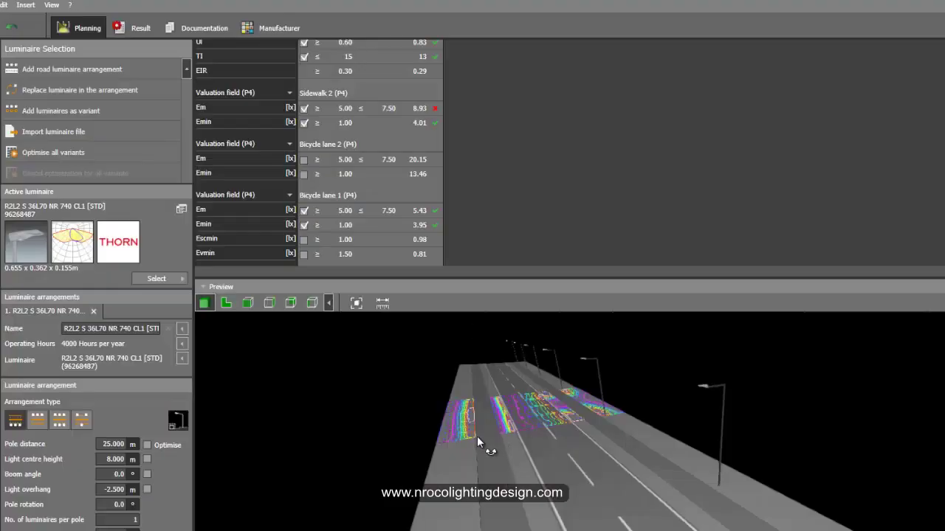
- Change the luminaire arrangement type to a two-sided arrangement, matching the reference street section
right_click_drag(477, 436, 527, 439)
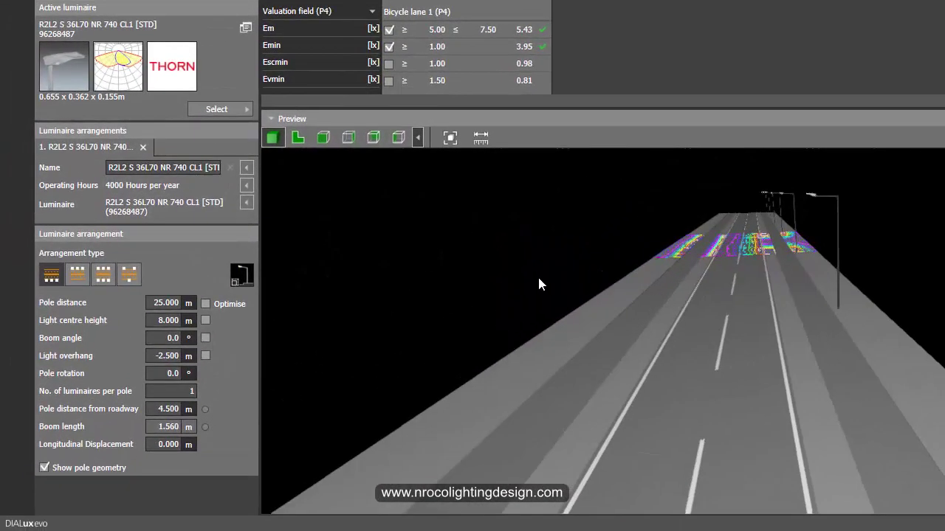
left_click_drag(462, 293, 477, 300)
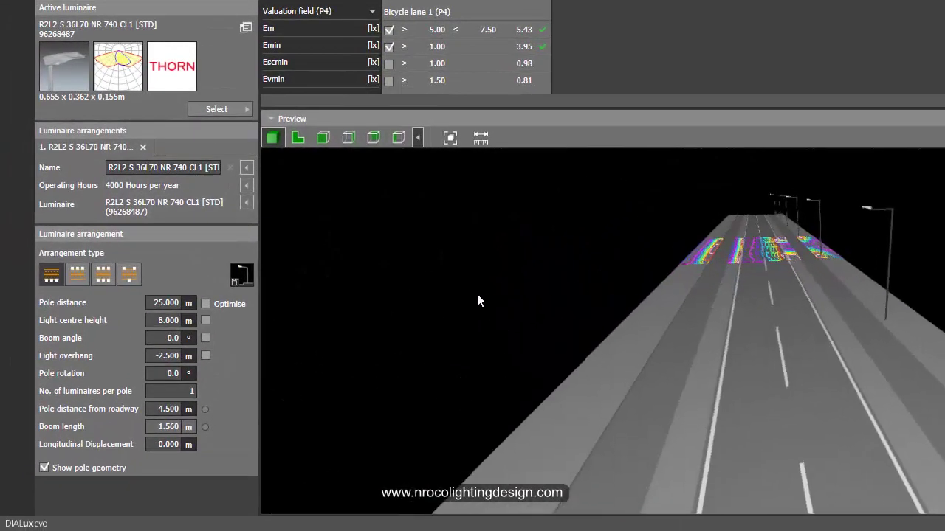
left_click(103, 276)
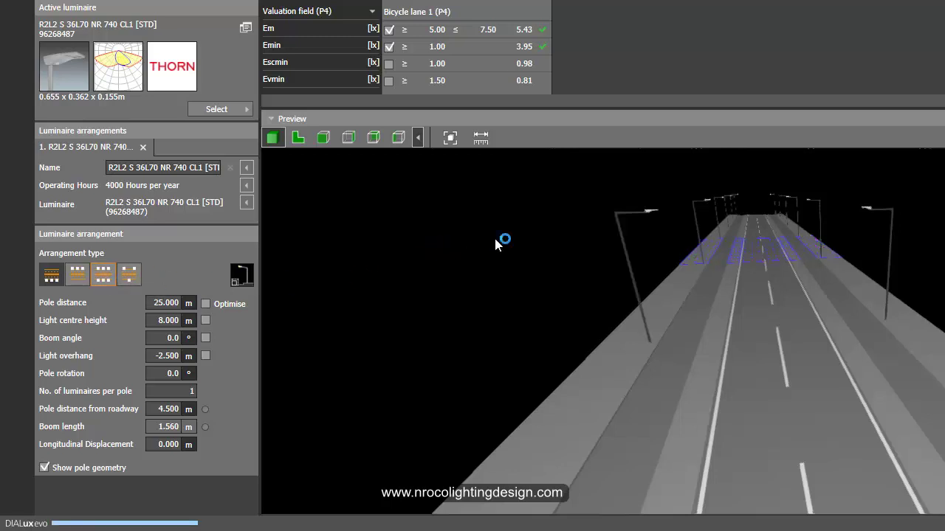
left_click_drag(493, 244, 495, 244)
right_click_drag(494, 238, 610, 288)
middle_click_drag(760, 299, 741, 339)
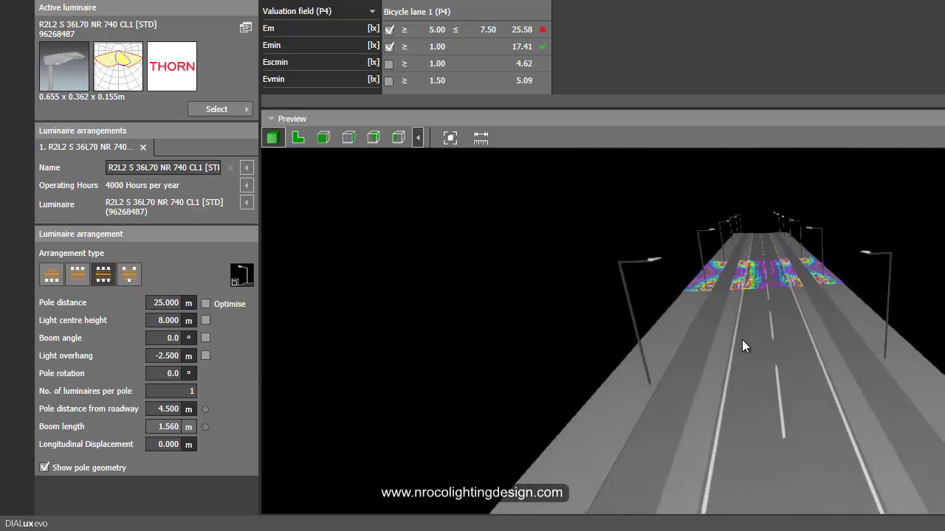
right_click_drag(741, 339, 662, 262)
mouse_move(665, 261)
left_mouse_down()
mouse_move(717, 246)
mouse_move(674, 258)
left_mouse_up()
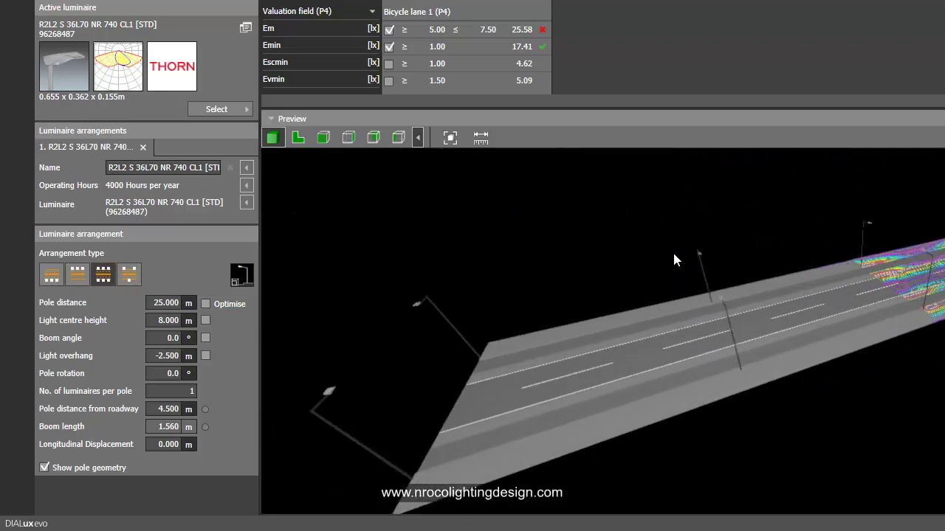
- Try the two-sided offset arrangement and go back to the regular two-sided arrangement
left_click(129, 275)
left_click_drag(451, 253, 490, 230)
left_click_drag(591, 239, 525, 272)
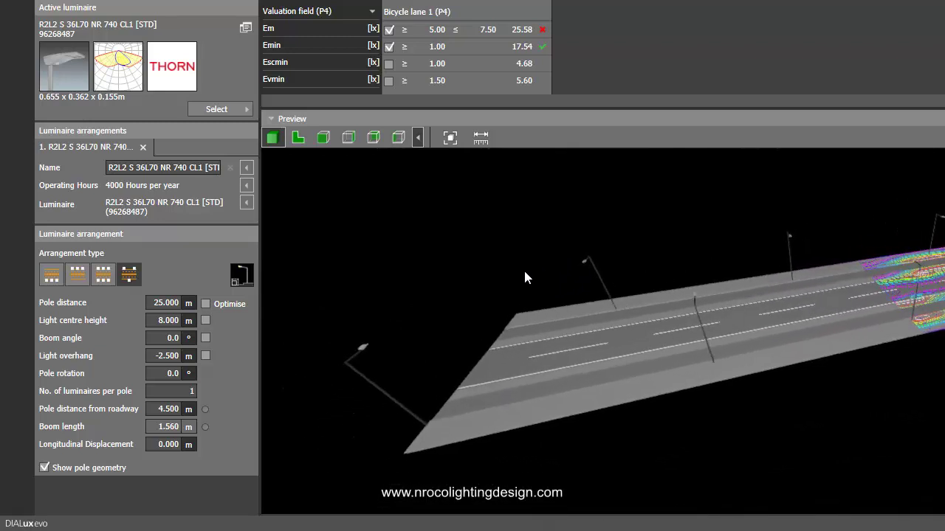
left_click(102, 279)
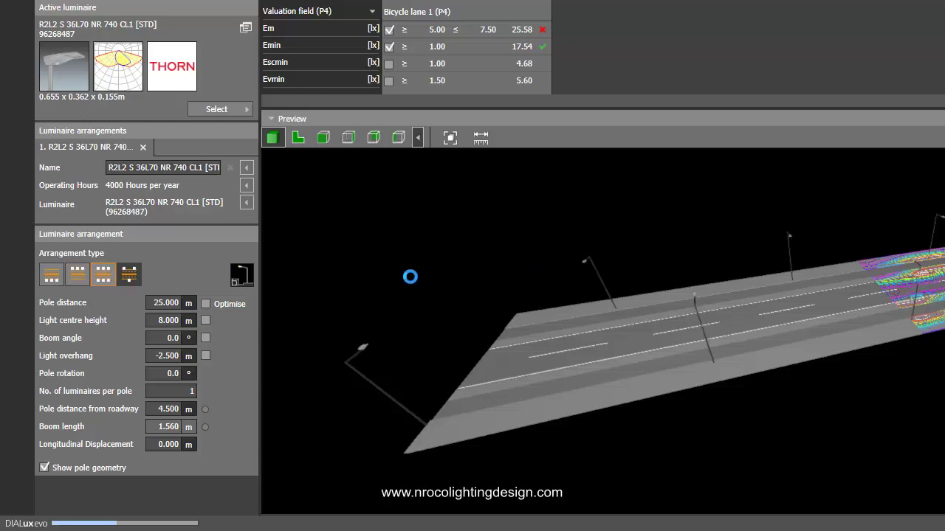
left_click_drag(456, 266, 466, 259)
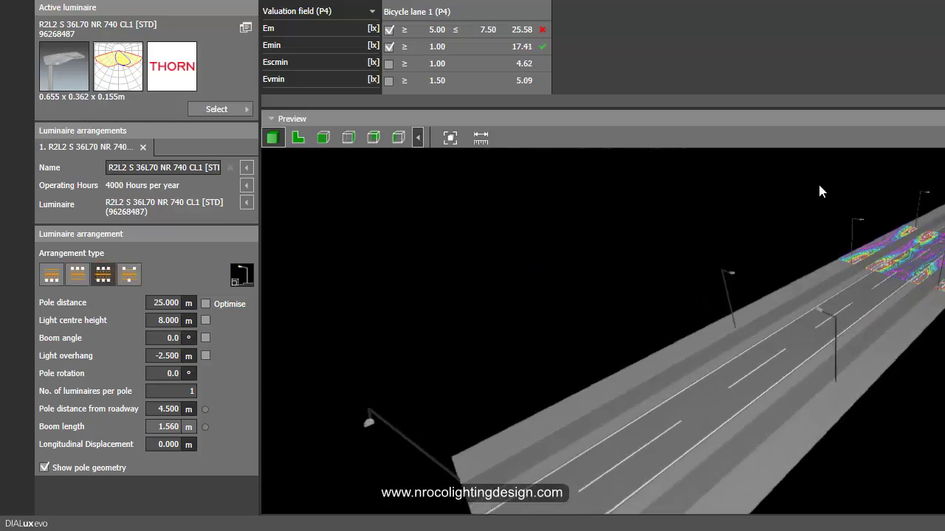
- Review the valuation results of the two-sided arrangement in an enlarged results table, and set the pole distance to 30 m
left_click_drag(846, 110, 818, 361)
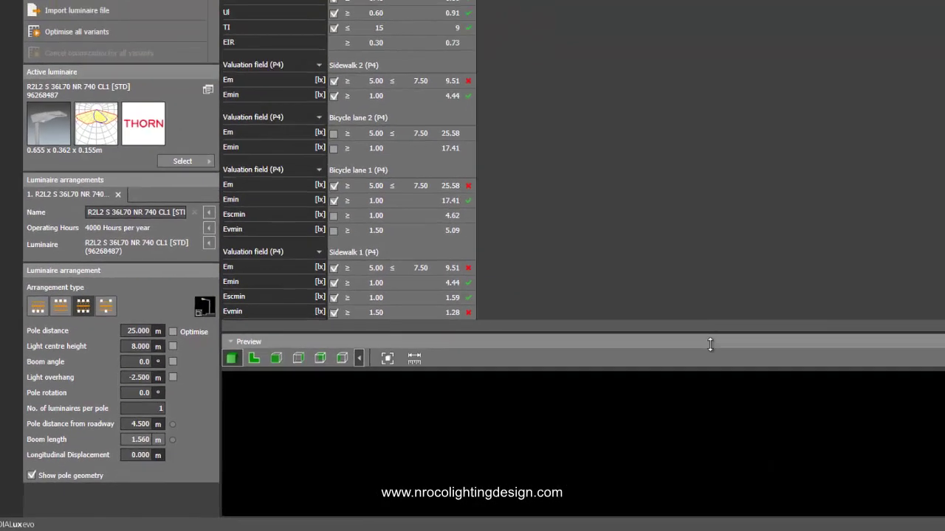
left_click_drag(583, 405, 582, 426)
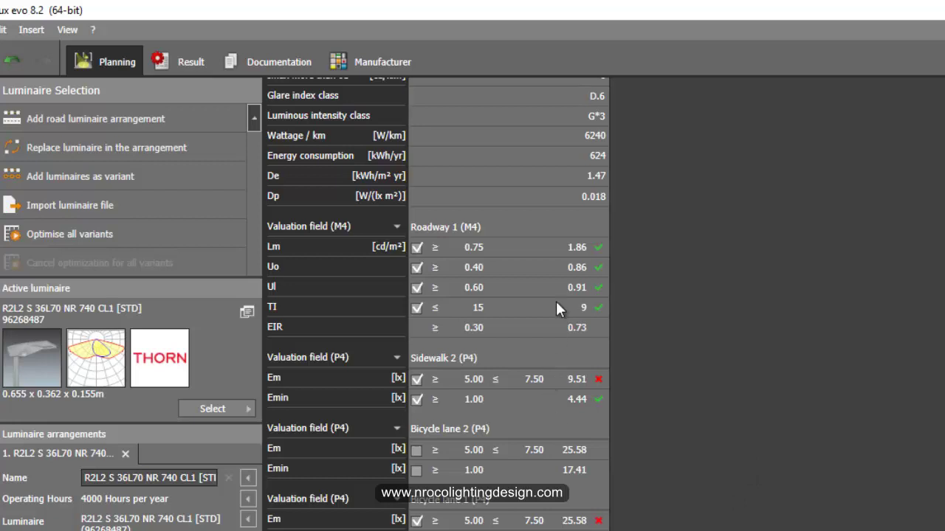
scroll(561, 508, "up", 3)
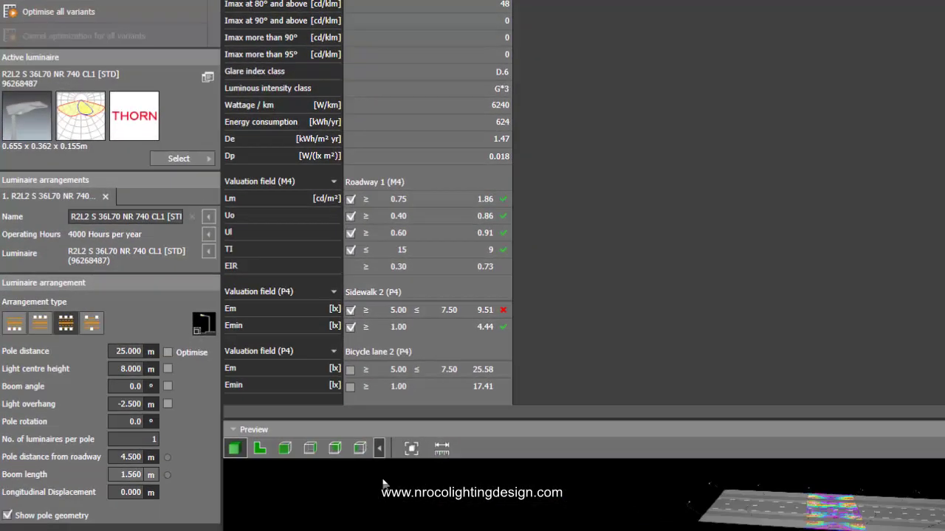
left_click(128, 351)
type("30")
key("Return")
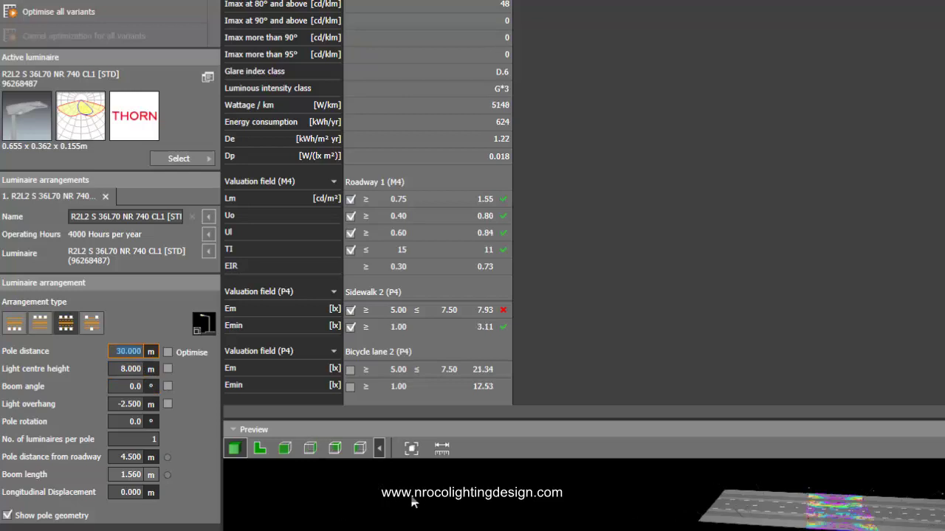
- Enlarge the preview area and examine the two-sided luminaire arrangement along the street in the 3D view
right_click_drag(422, 496, 430, 507)
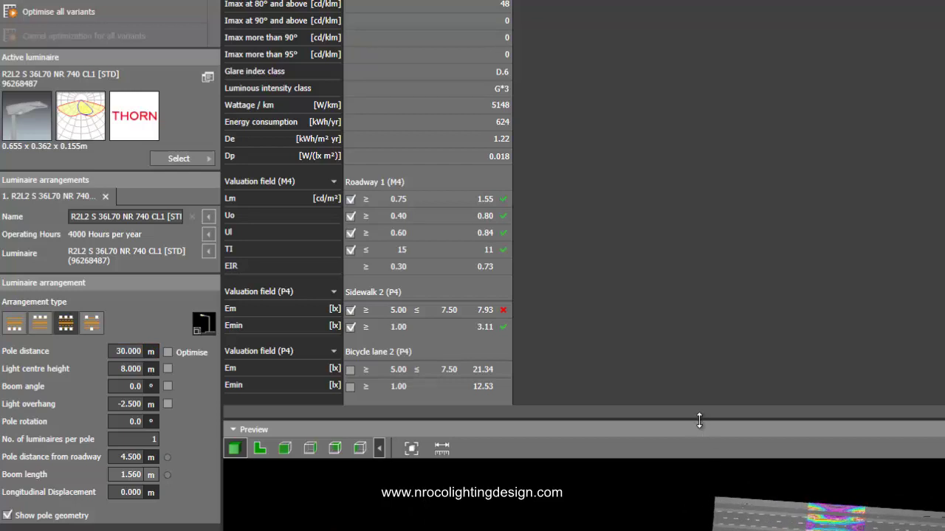
left_click_drag(698, 402, 740, 201)
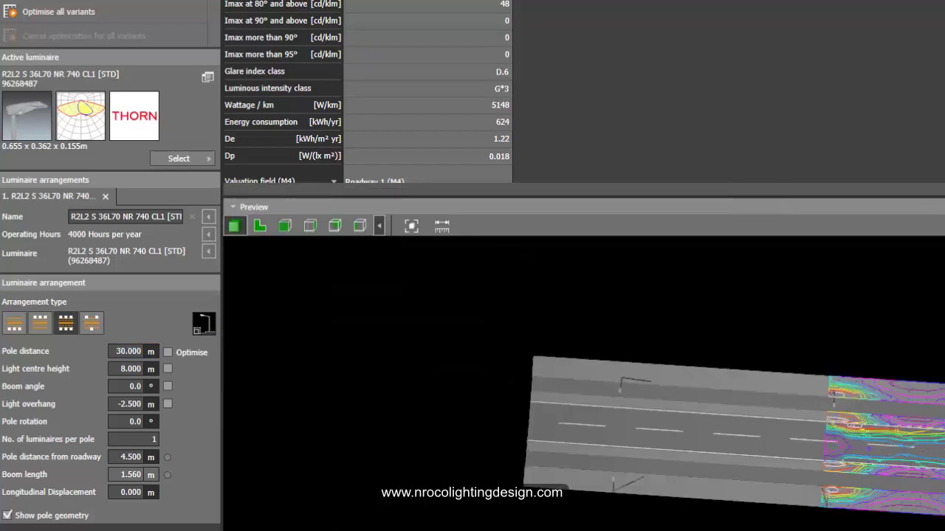
scroll(367, 92, "down", 5)
right_click_drag(659, 343, 668, 329)
middle_click_drag(667, 330, 530, 302)
right_click_drag(526, 306, 505, 299)
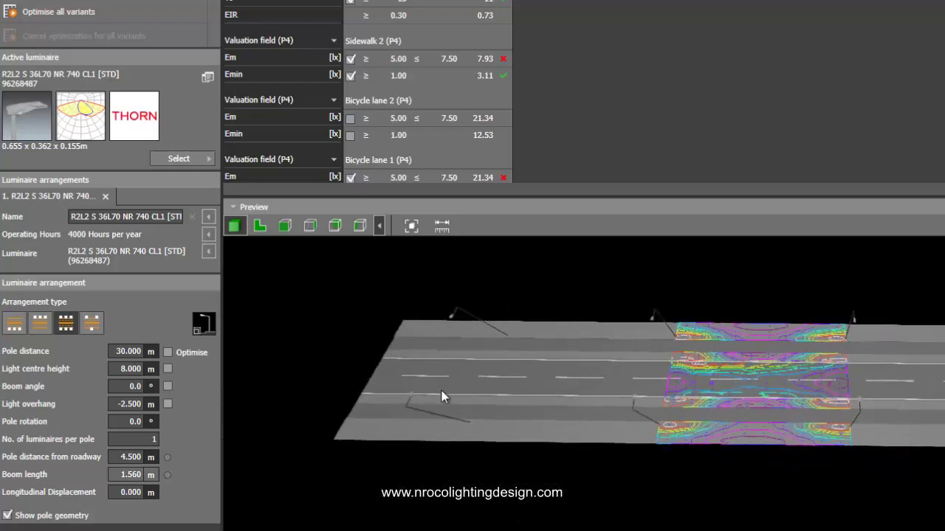
left_click_drag(443, 395, 223, 375)
- Set the pole distance to 35 m and check the valuation results of the sidewalks and bicycle lanes
left_click(133, 351)
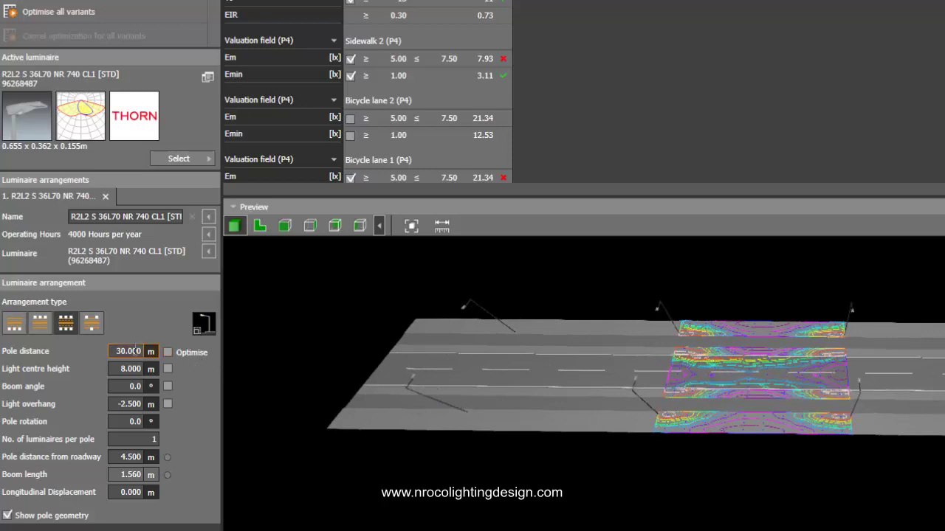
type("35")
key("Return")
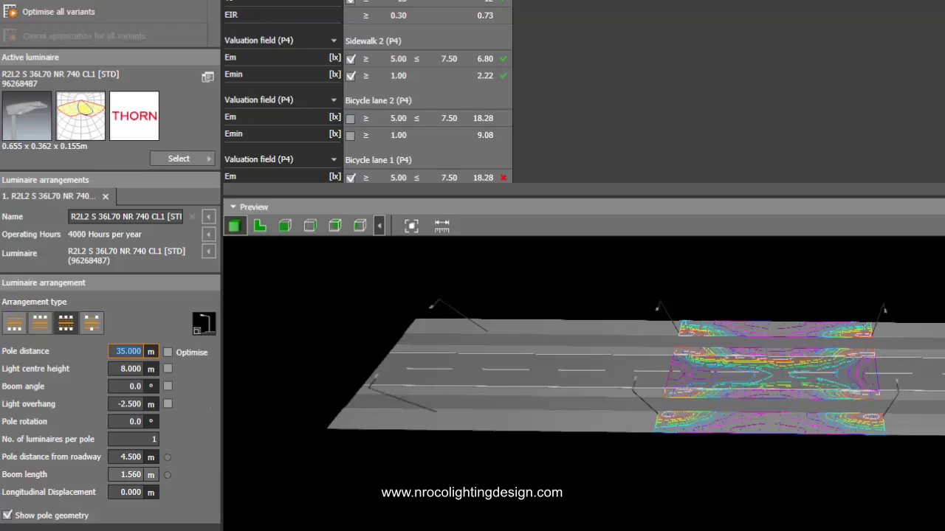
scroll(368, 91, "down", 5)
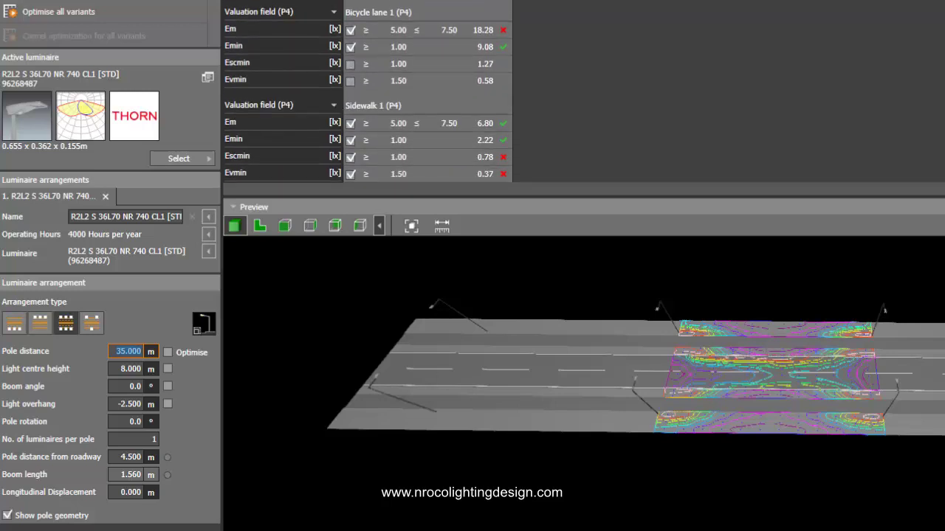
scroll(342, 11, "up", 3)
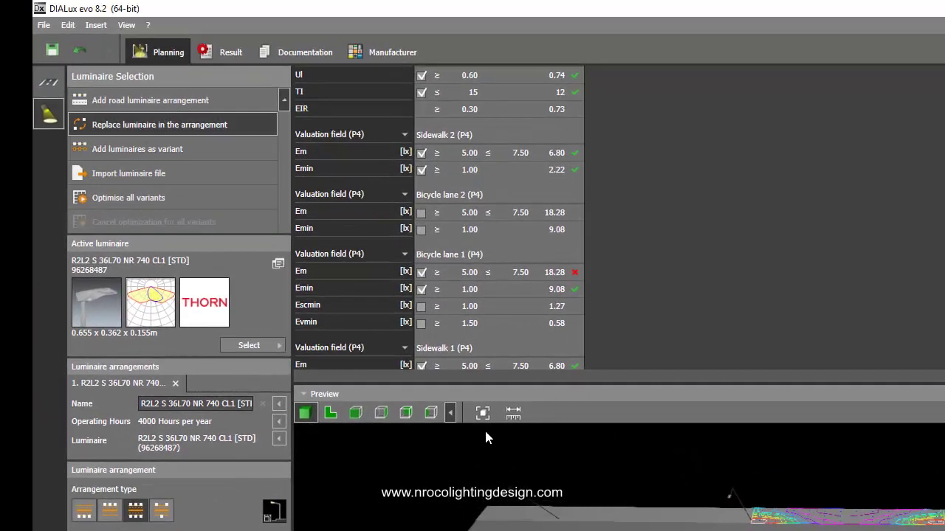
- Replace the luminaire in the arrangement with R2L2 S 48L35 PWC L740 CL1 [STD] and check the roadway results
left_click(186, 128)
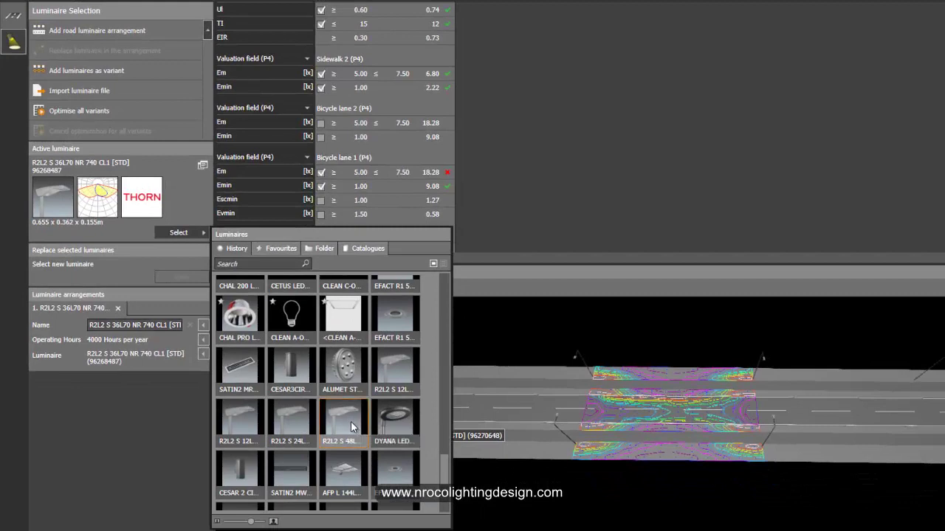
left_click(350, 421)
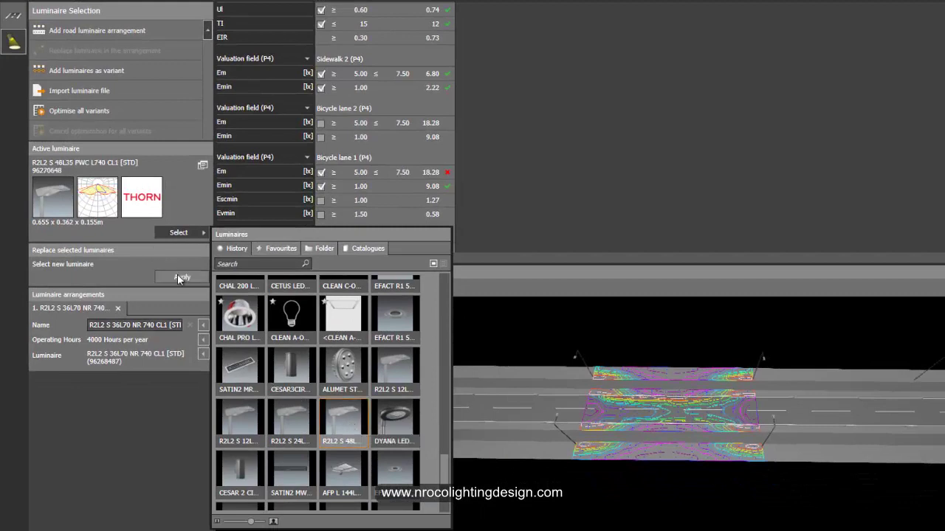
left_click(287, 419)
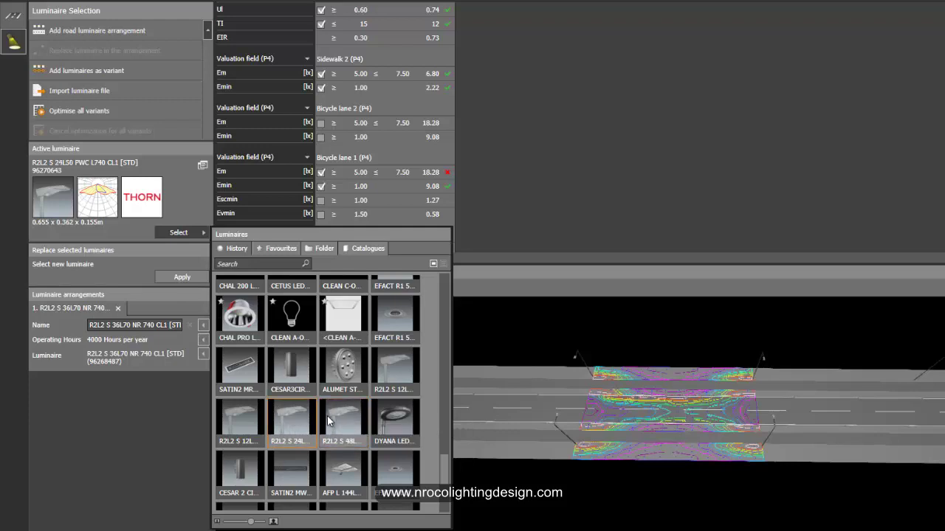
left_click(248, 421)
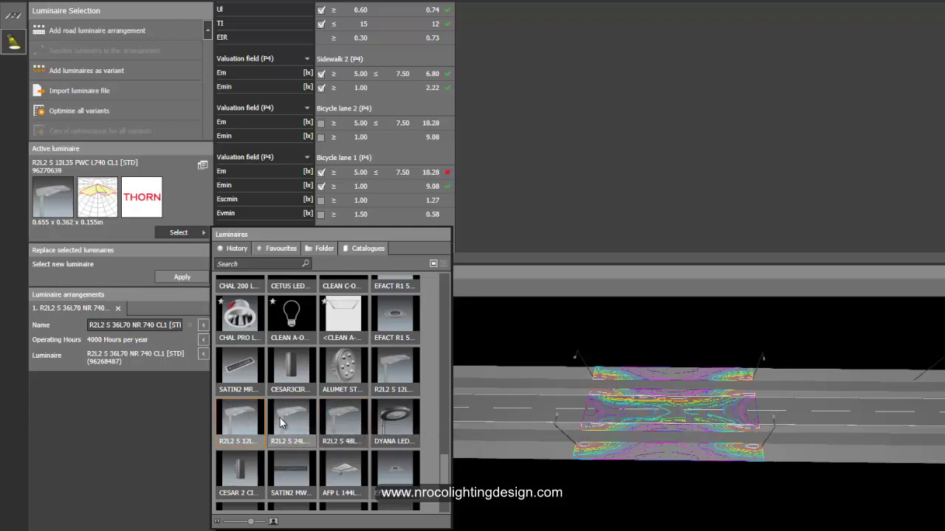
left_click(386, 375)
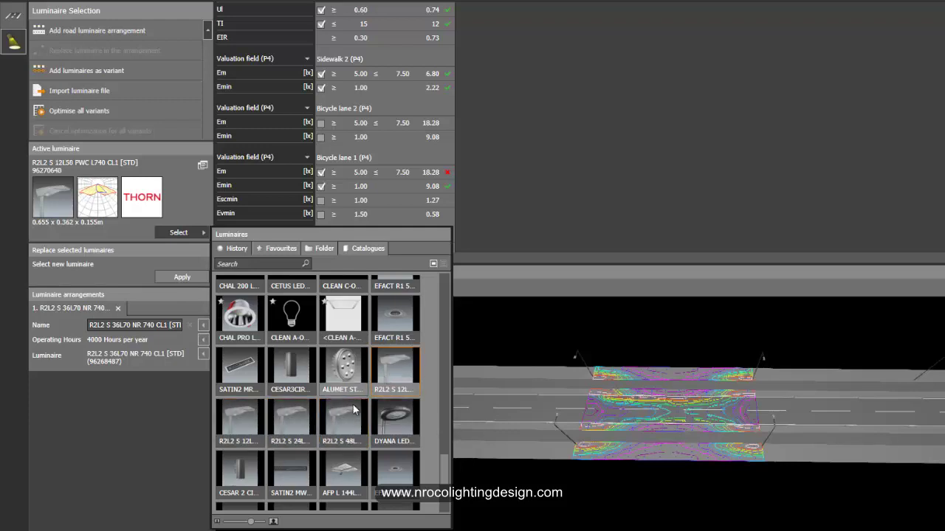
left_click(358, 406)
left_click(183, 277)
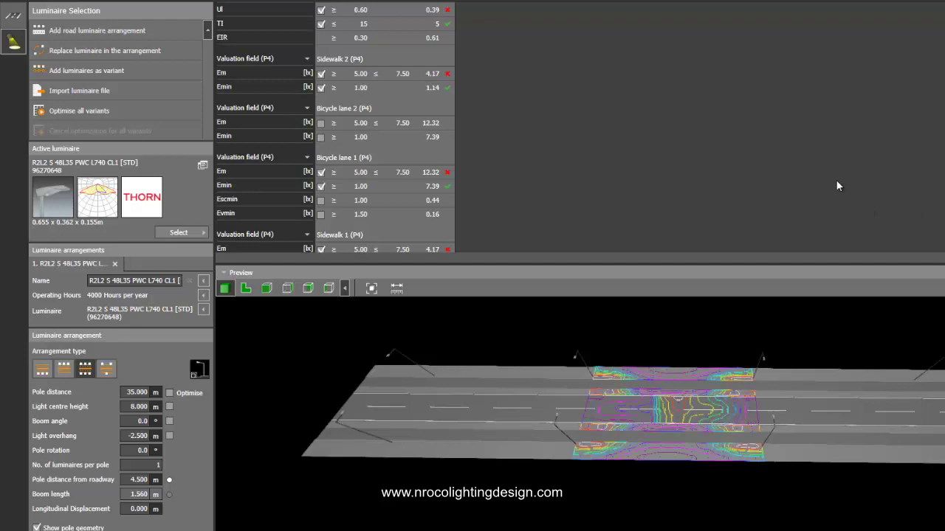
scroll(335, 127, "up", 2)
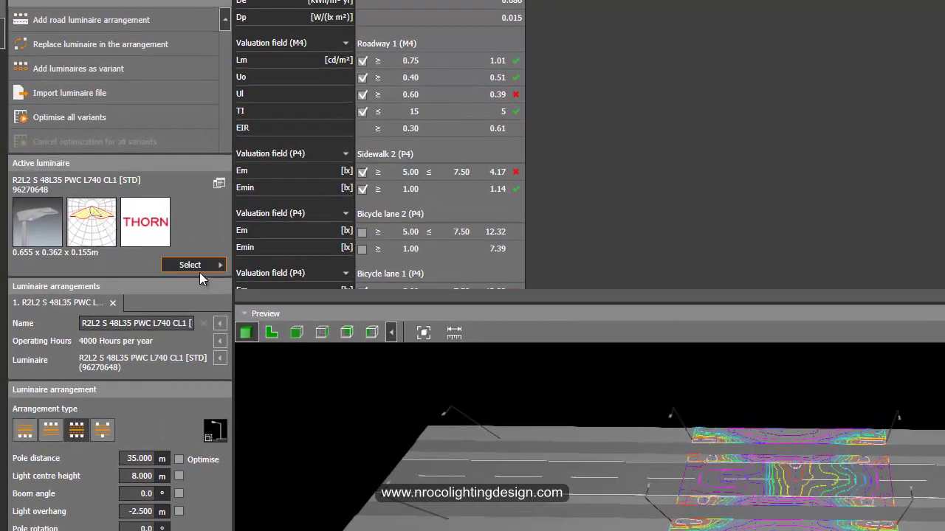
- Try R2L2 S 24L50 WS 740 CL1 [STD] as the arrangement's luminaire, and review its valuation results and data sheet
left_click(190, 265)
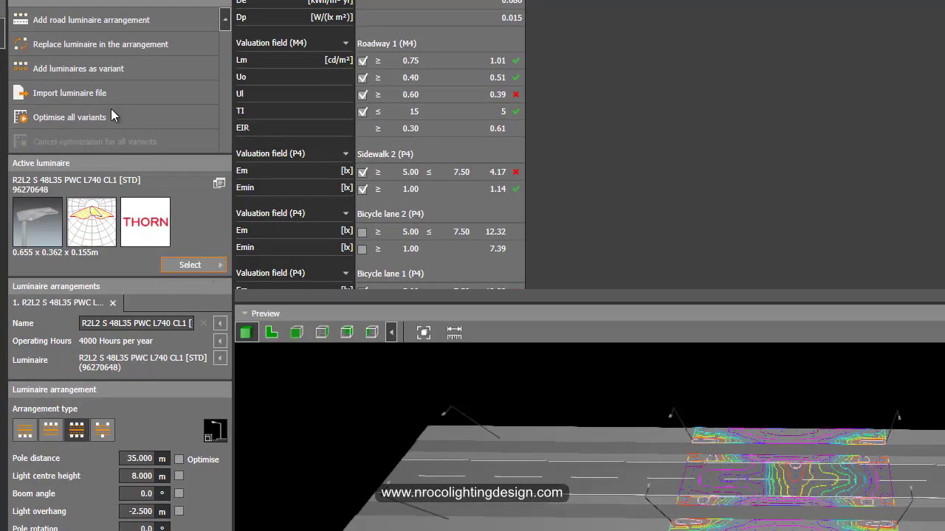
left_click(83, 47)
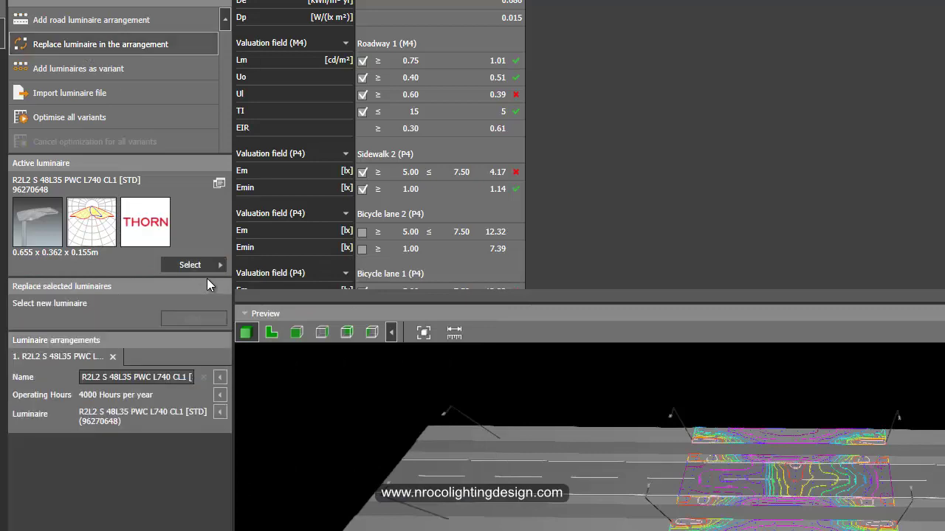
left_click(199, 266)
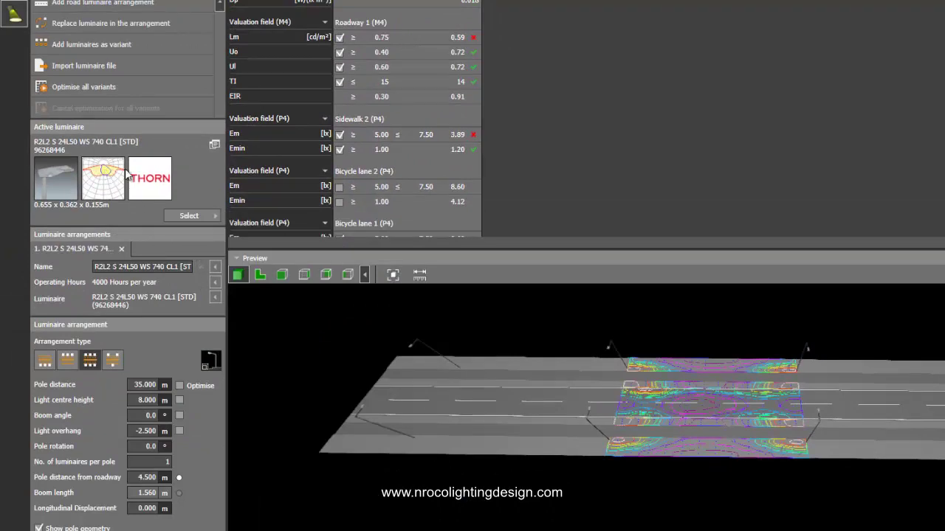
scroll(354, 118, "down", 5)
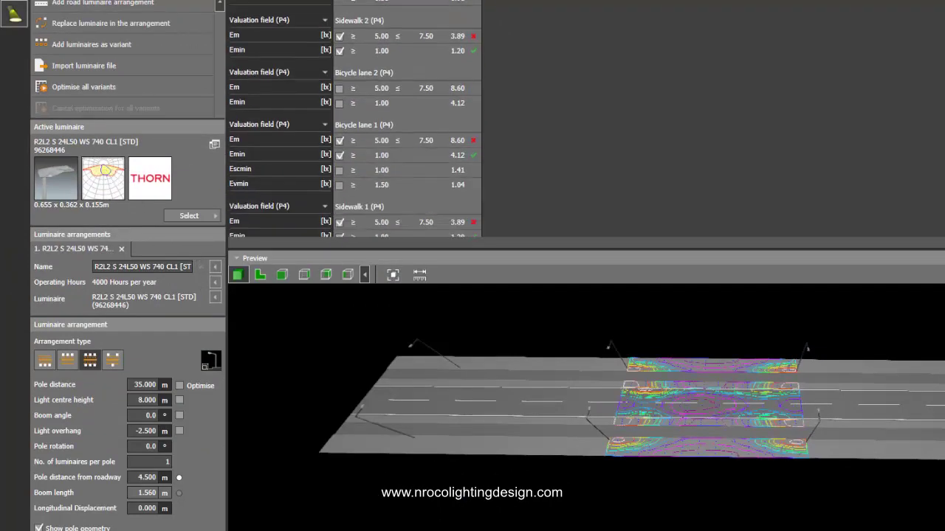
scroll(355, 118, "up", 7)
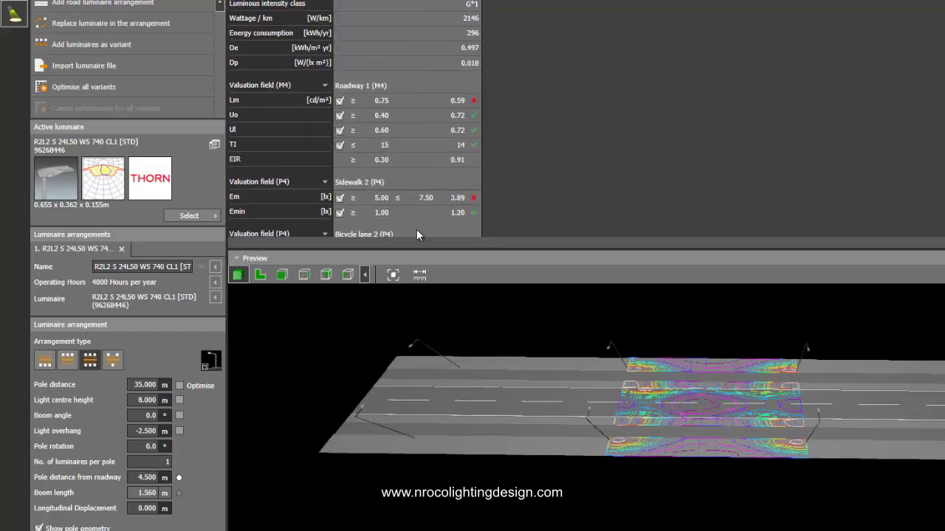
left_click(214, 144)
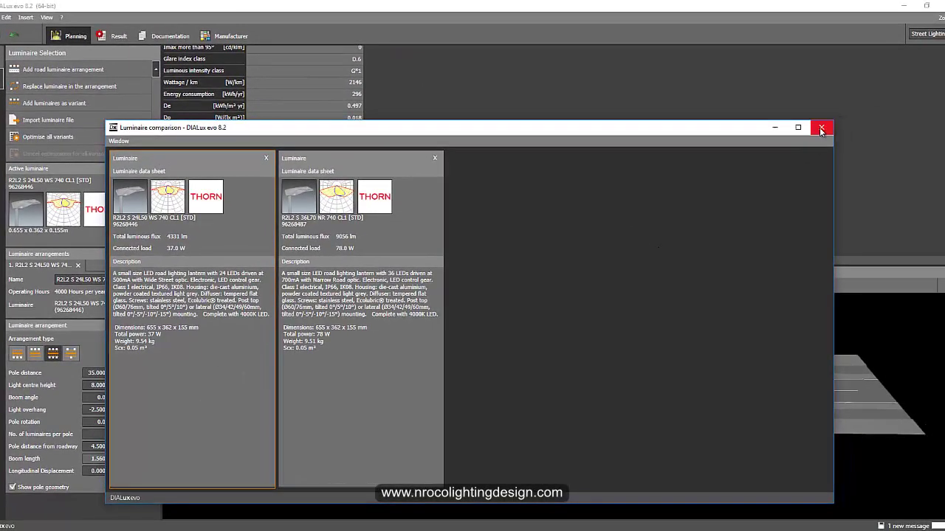
left_click(821, 129)
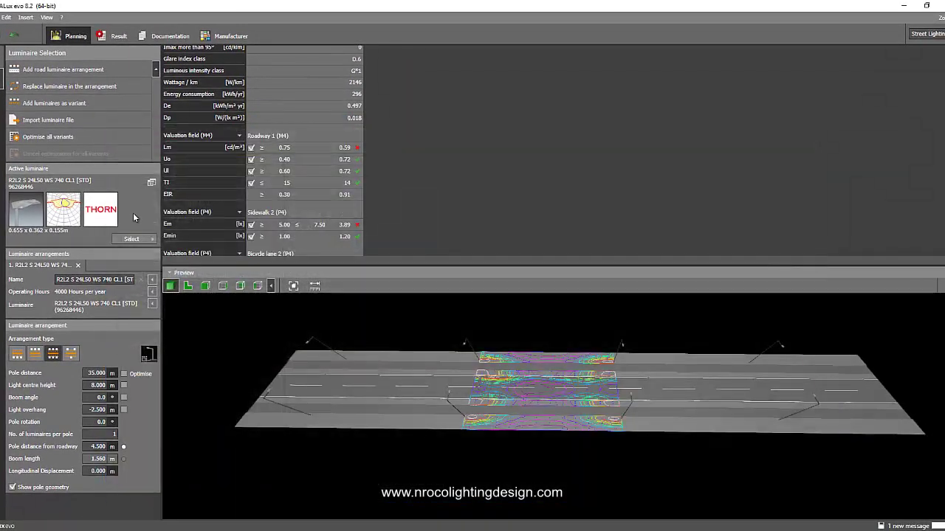
- Replace the R2L2 S 24L50 WS luminaire in the arrangement with R2L2 S 48L35 PWC L740 CL1 [STD]
left_click(52, 90)
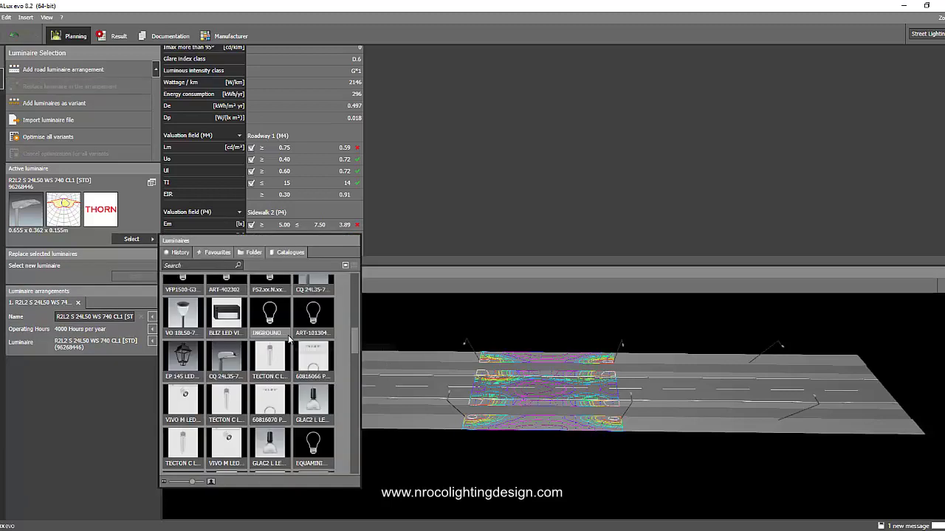
left_click_drag(354, 342, 355, 286)
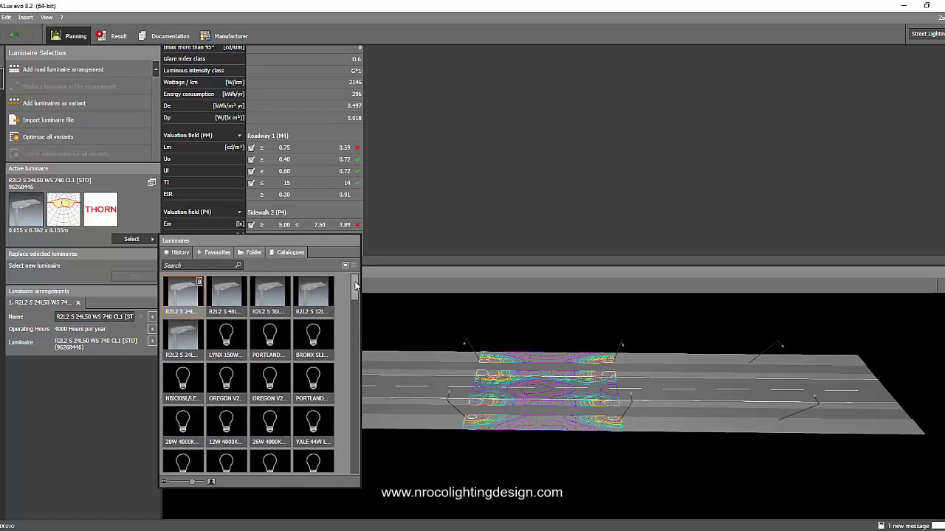
left_click(237, 295)
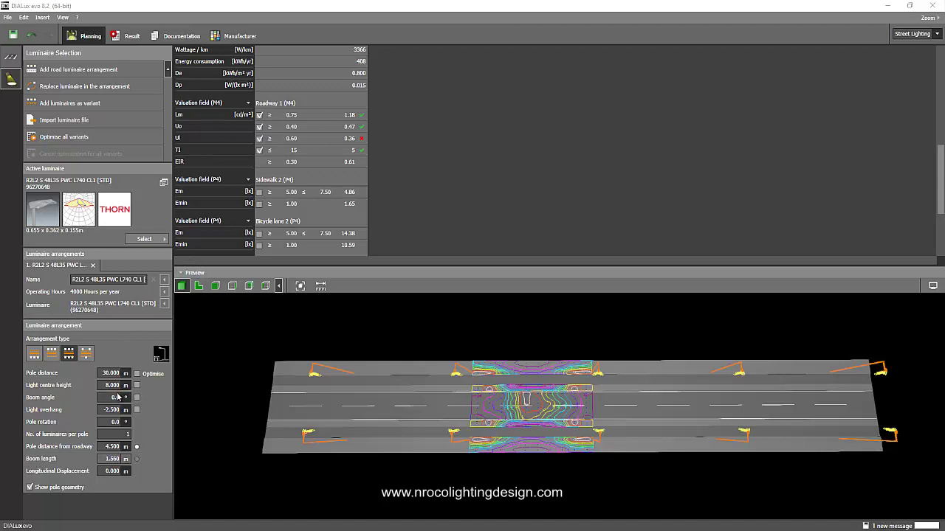
- Change the arrangement type to two-sided offset and review the preview and the valuation results of all fields
left_click(86, 354)
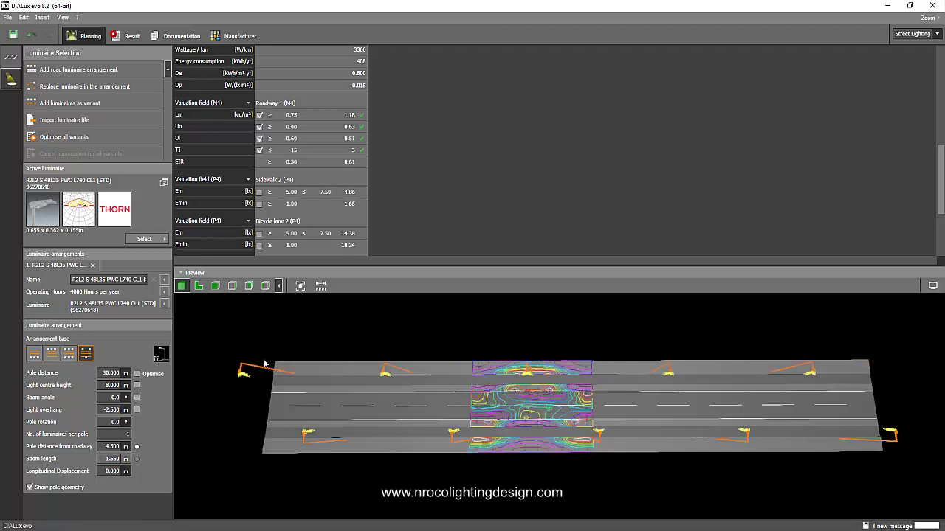
right_click_drag(182, 350, 188, 344)
left_click_drag(243, 381, 271, 379)
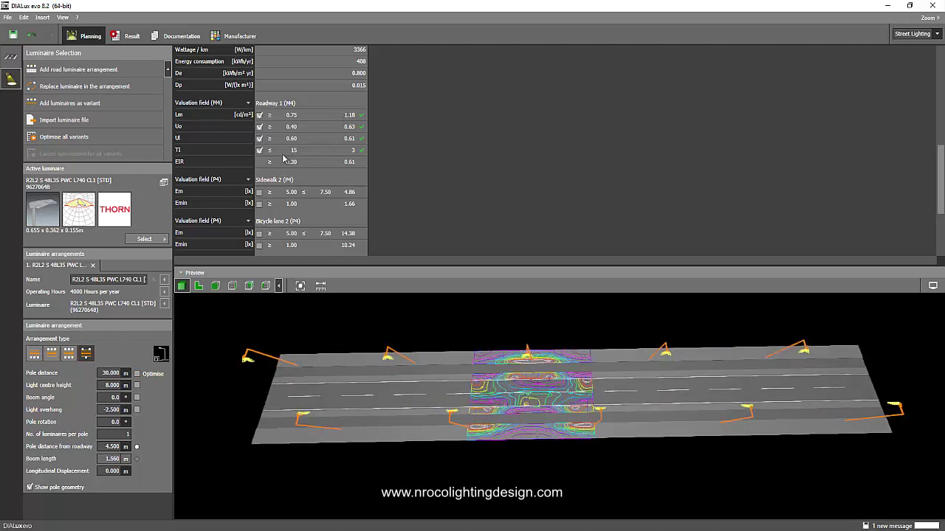
left_click_drag(940, 167, 941, 201)
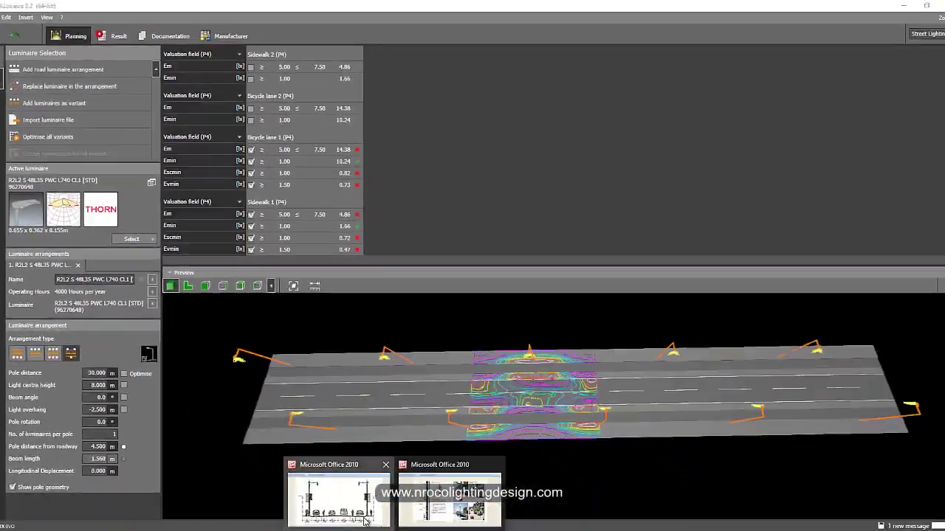
- Look at the reference street section picture and the Thorn Lighting products page, and return to DIALux evo
left_click(341, 496)
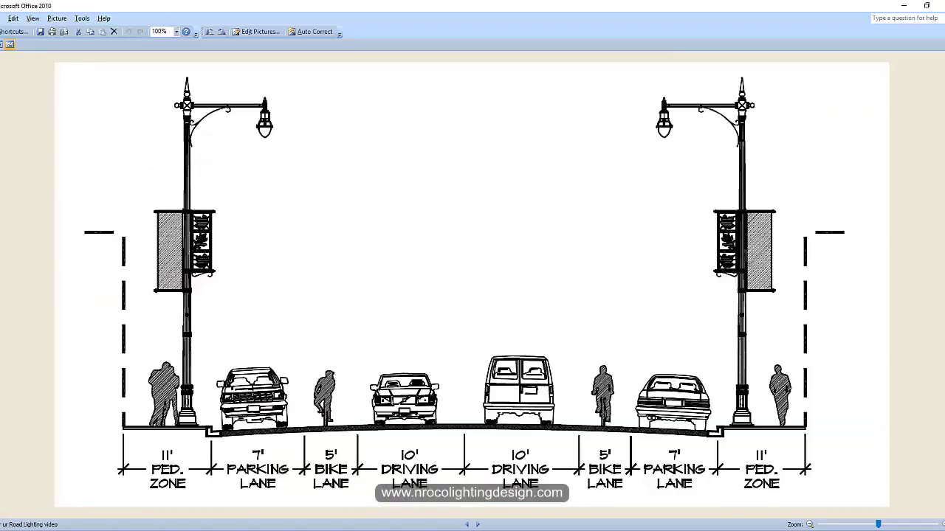
mouse_move(420, 530)
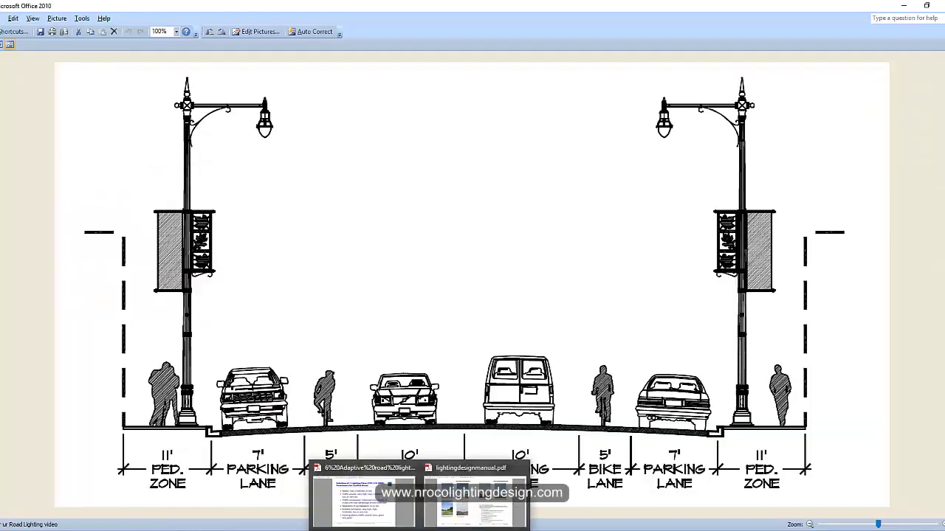
left_click(376, 502)
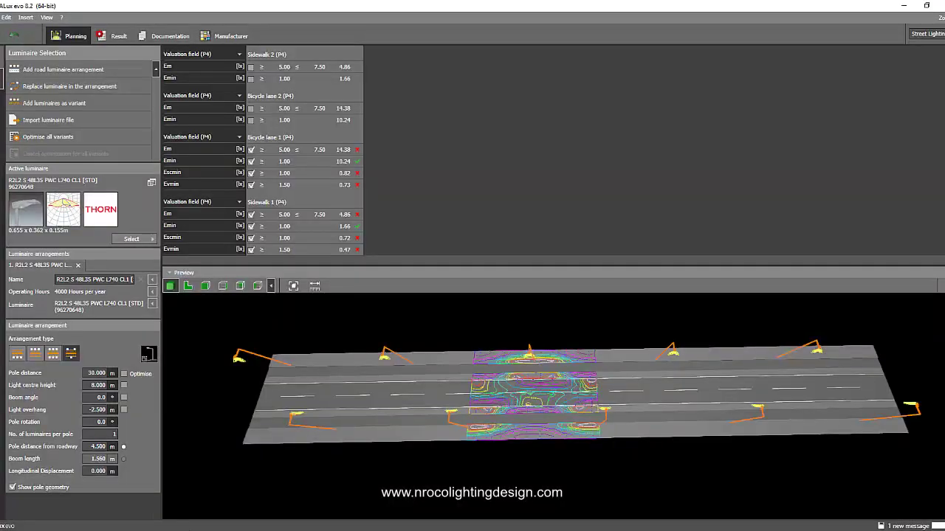
mouse_move(194, 530)
left_click(194, 495)
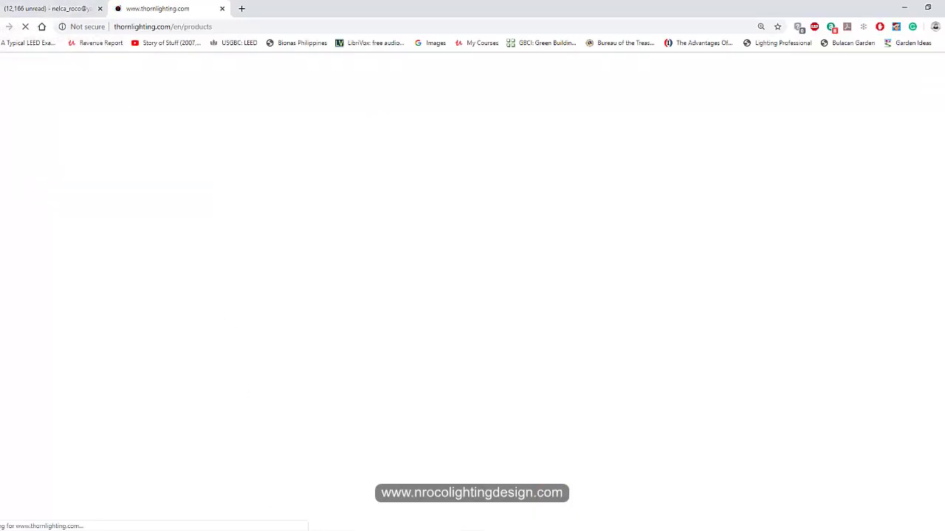
mouse_move(442, 528)
left_click(405, 517)
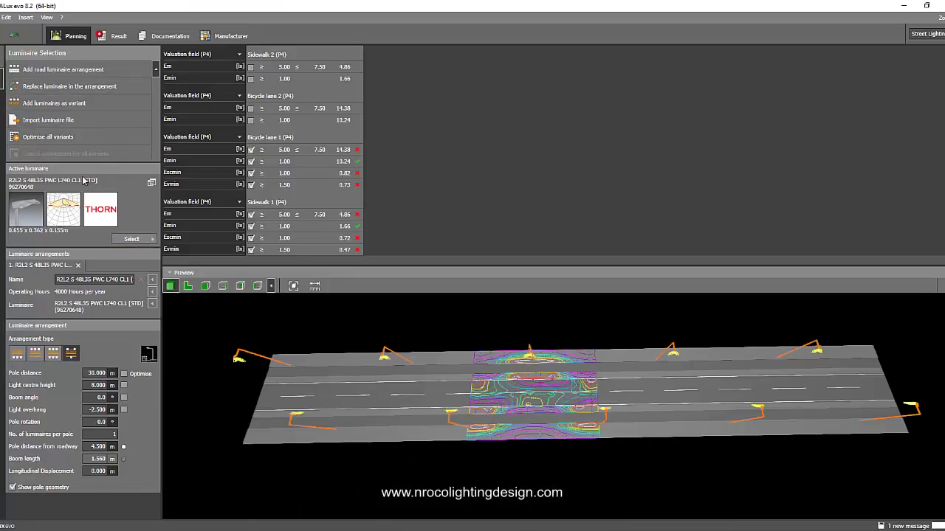
- Replace the arrangement's luminaire with VICIA1 24L50 NR 740 CL2 HFX 8M [STD] from the luminaire catalogue
left_click(54, 88)
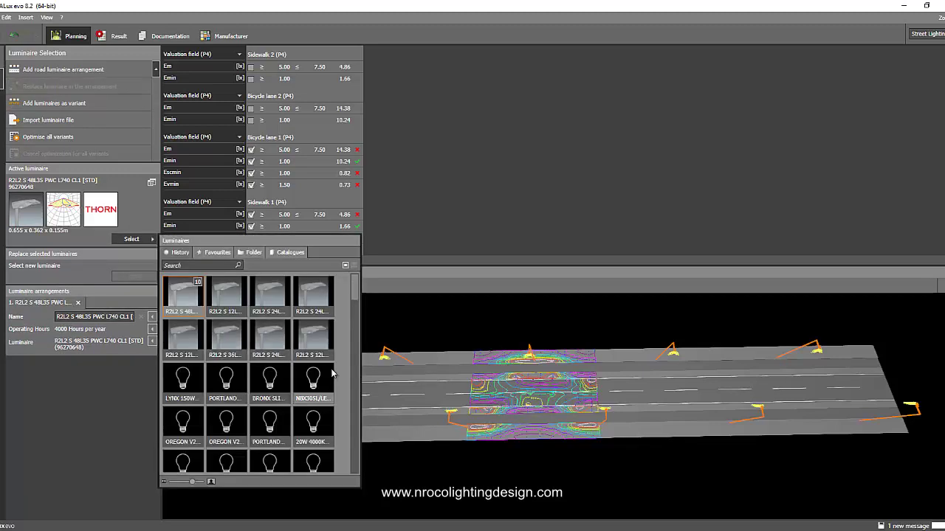
left_click_drag(355, 300, 357, 379)
scroll(356, 379, "down", 3)
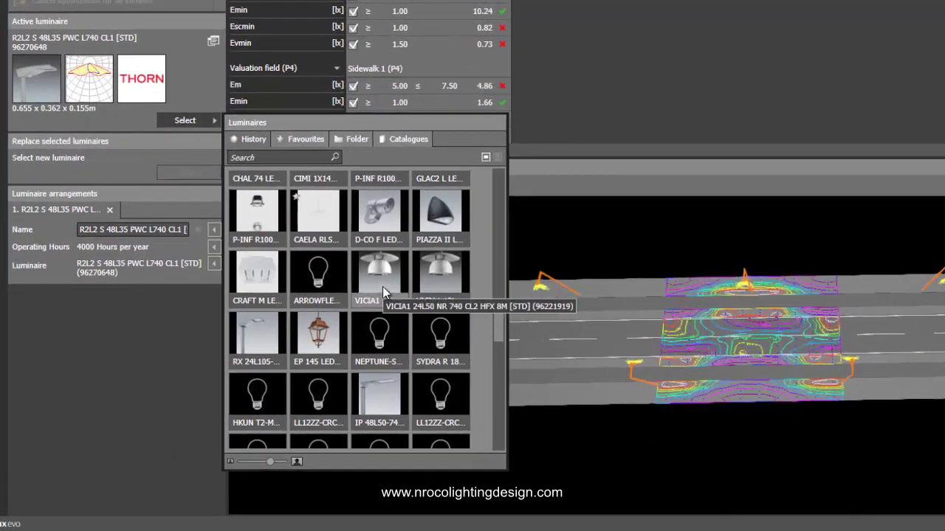
left_click(383, 290)
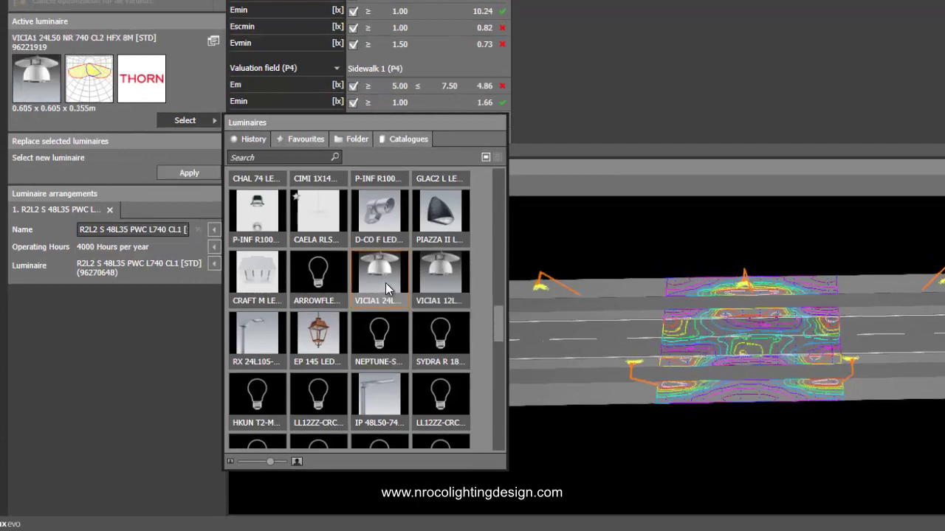
left_click(444, 282)
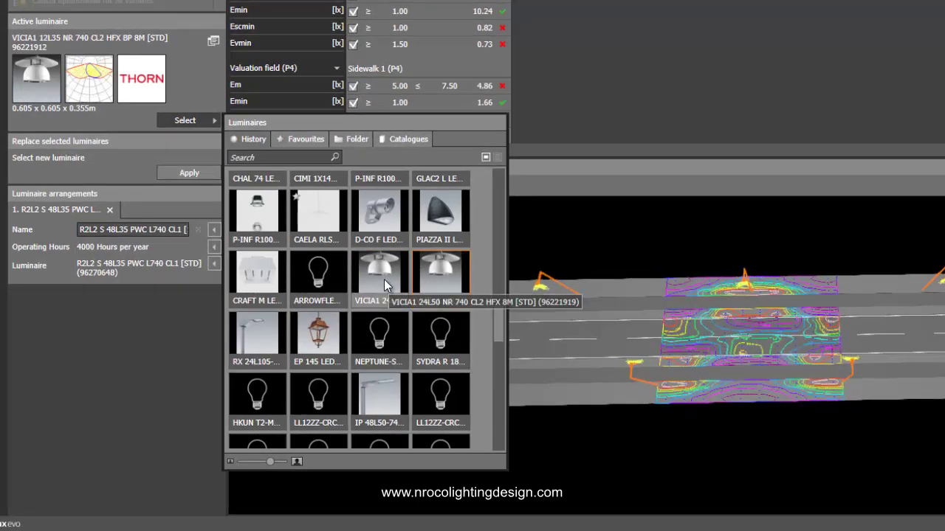
left_click(382, 279)
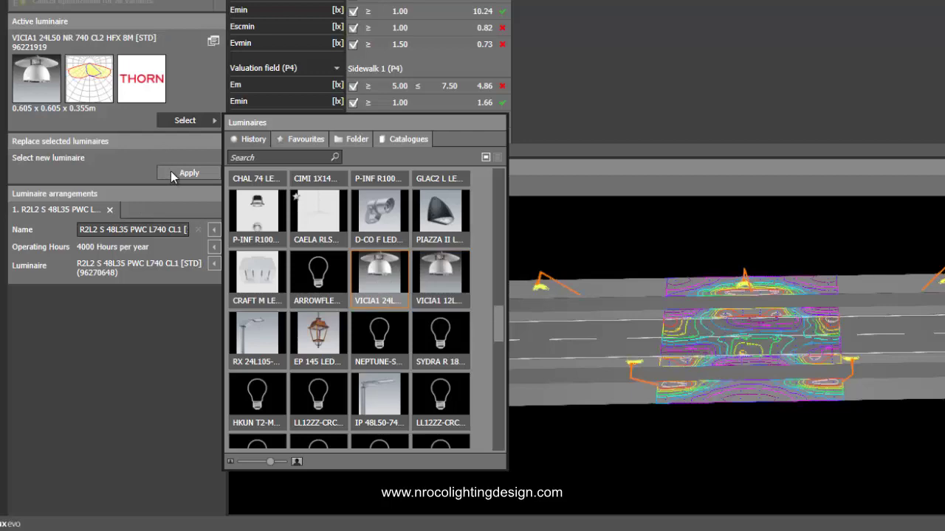
left_click(172, 172)
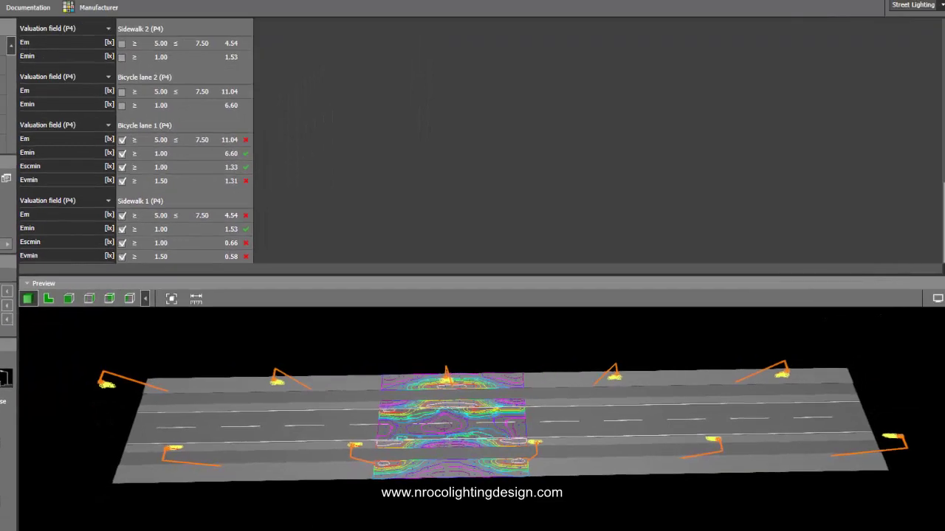
- Review the valuation results of the roadway, bicycle lanes and sidewalks for the VICIA1 luminaire and inspect the street preview
left_click_drag(943, 229, 944, 186)
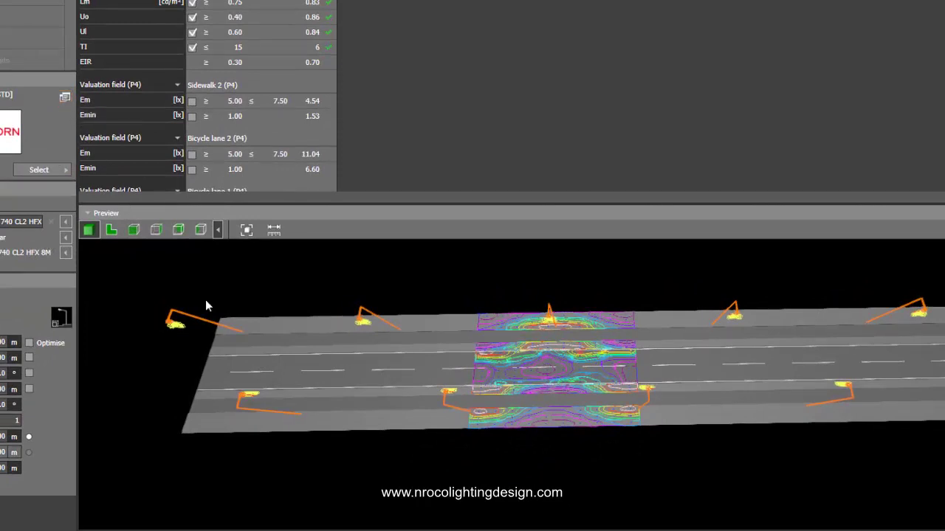
left_click(521, 480)
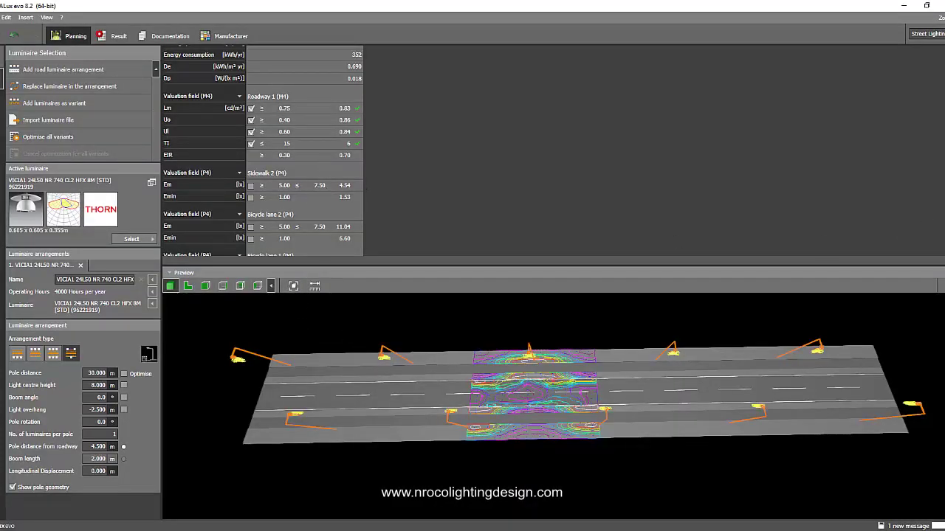
scroll(262, 150, "down", 5)
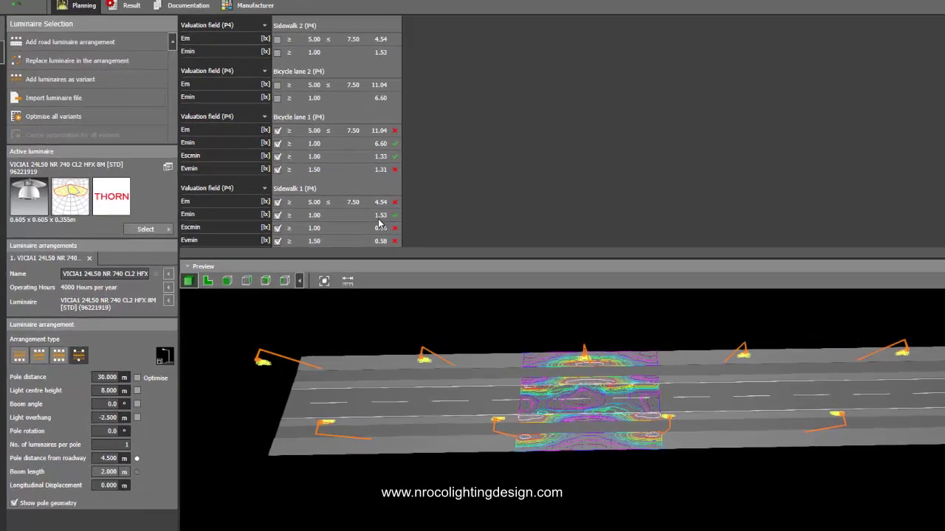
left_click_drag(332, 306, 332, 318)
mouse_move(480, 305)
left_mouse_down()
mouse_move(464, 285)
mouse_move(473, 305)
left_mouse_up()
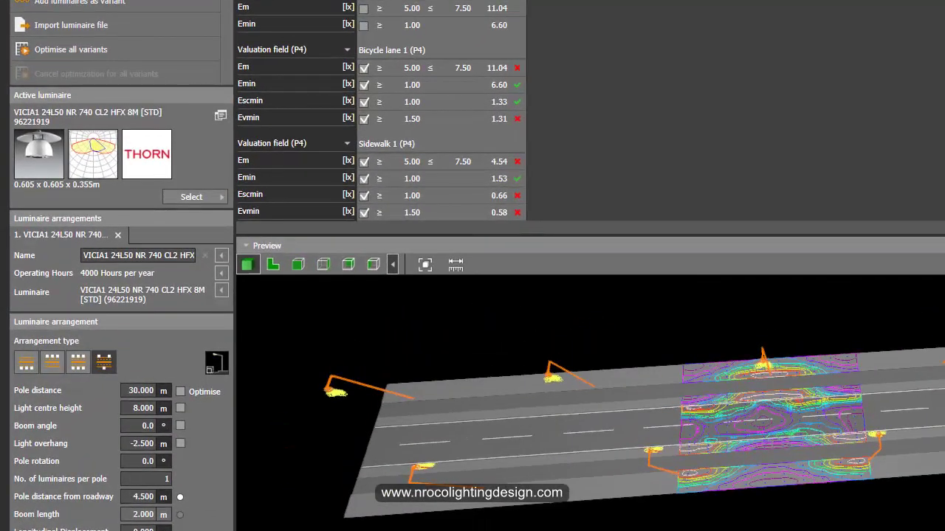
scroll(382, 109, "up", 2)
left_click_drag(405, 444, 354, 417)
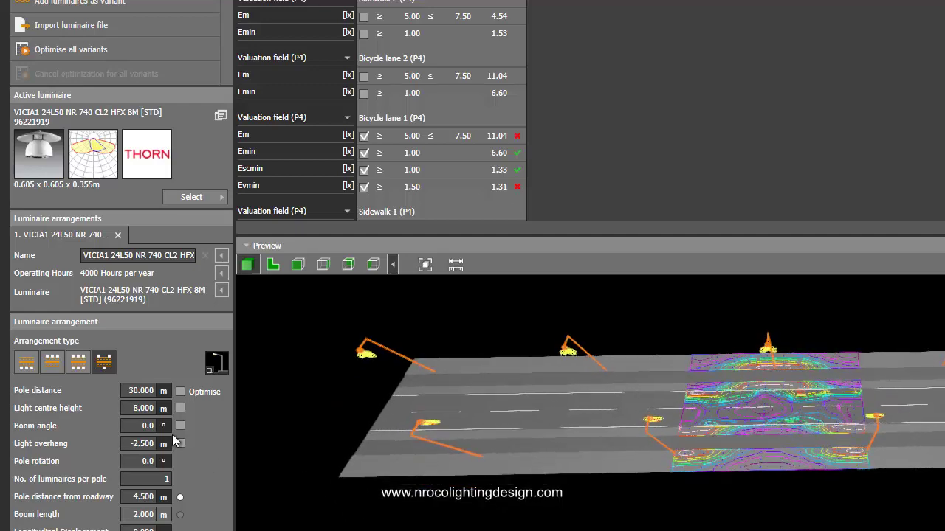
- Try the two-sided arrangement, review its valuation results, and return to the two-sided offset arrangement
left_click(86, 368)
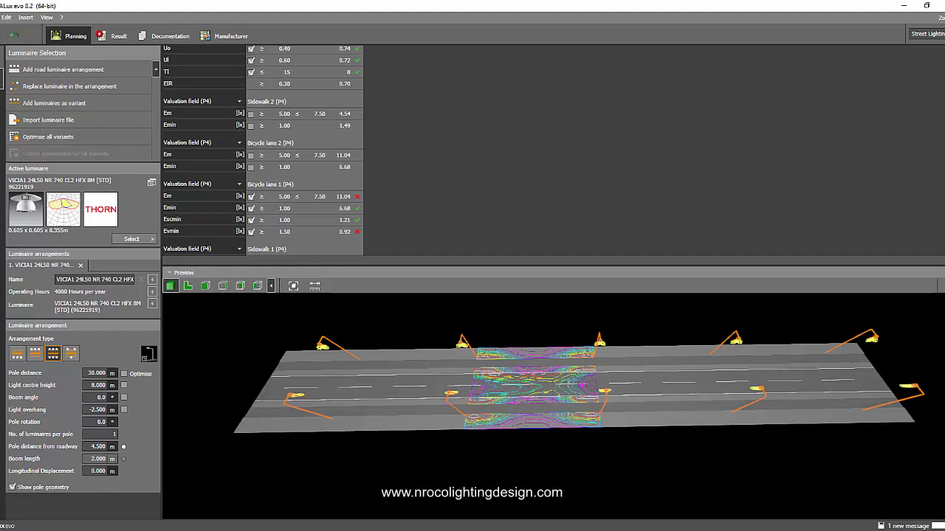
scroll(295, 170, "up", 5)
scroll(295, 170, "down", 9)
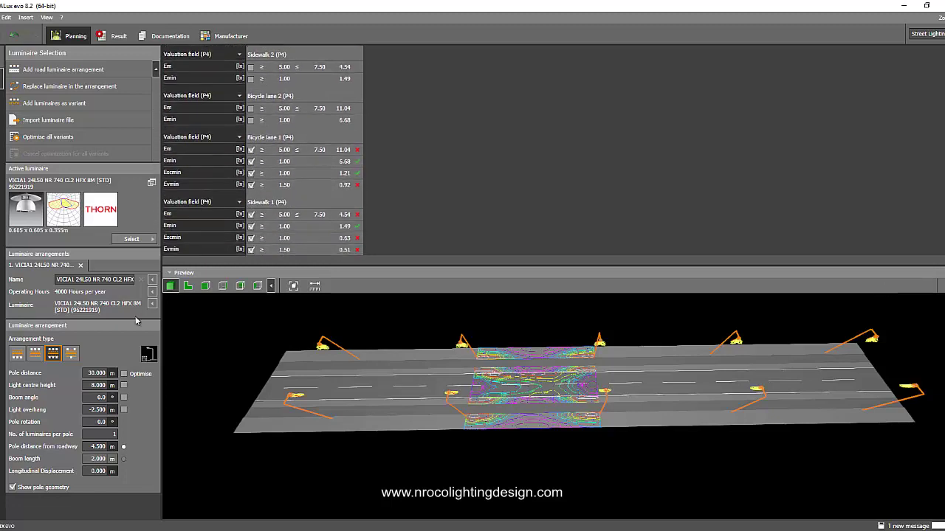
left_click(70, 354)
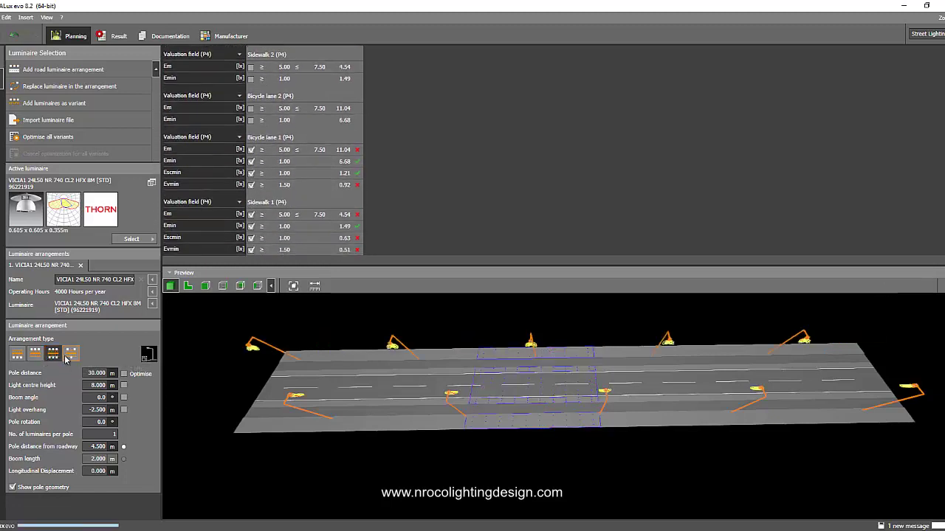
left_click(52, 356)
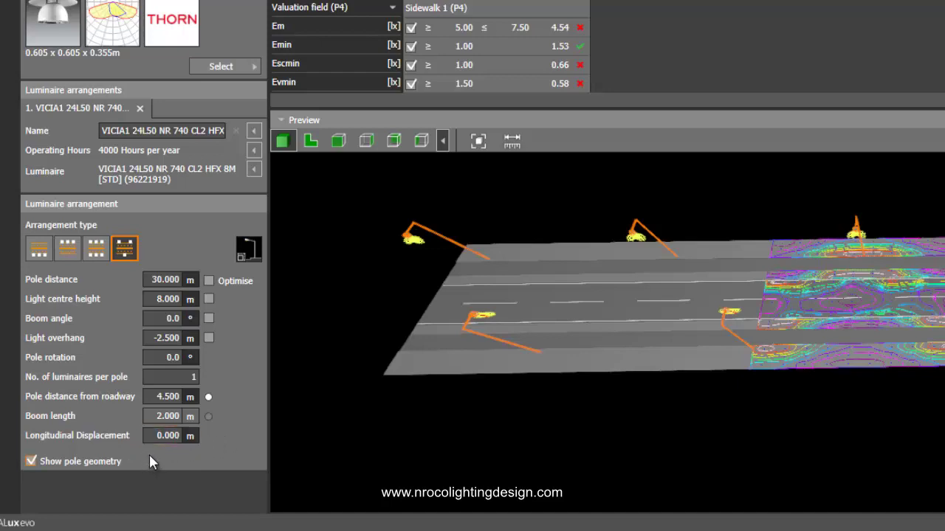
- Set the light overhang to -3 m and review the results of the bicycle lanes and sidewalks
left_click(163, 336)
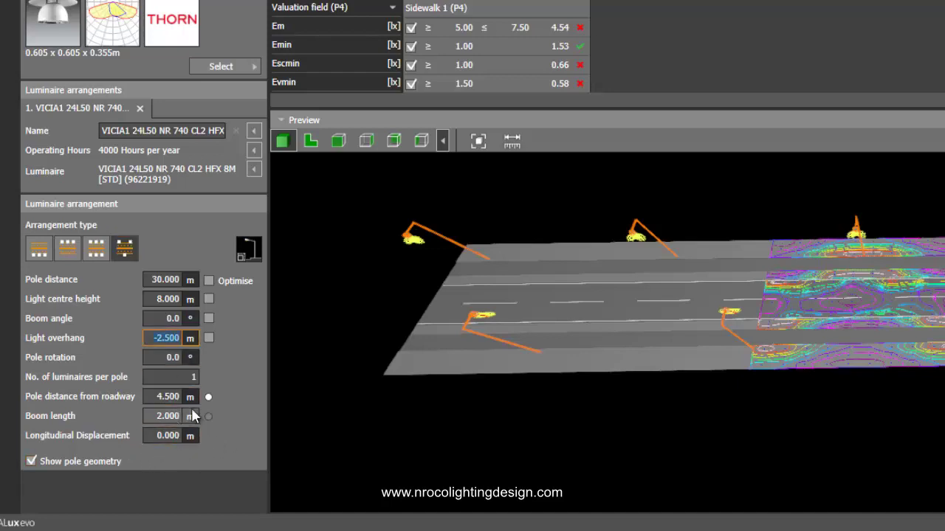
type("-3")
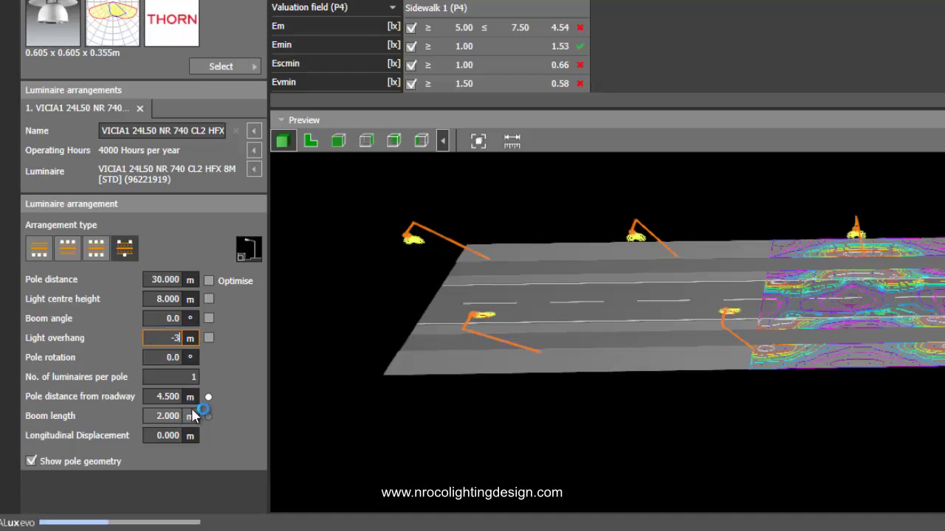
key("Return")
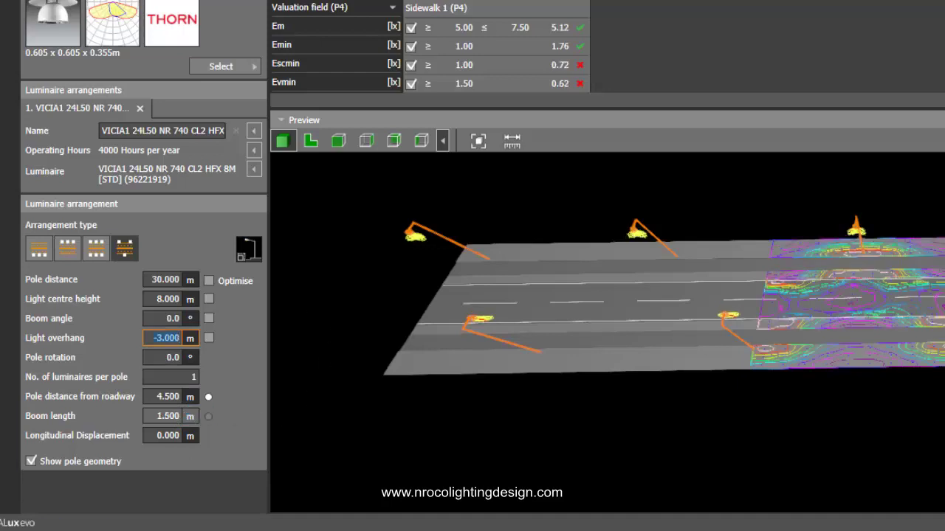
scroll(430, 48, "up", 3)
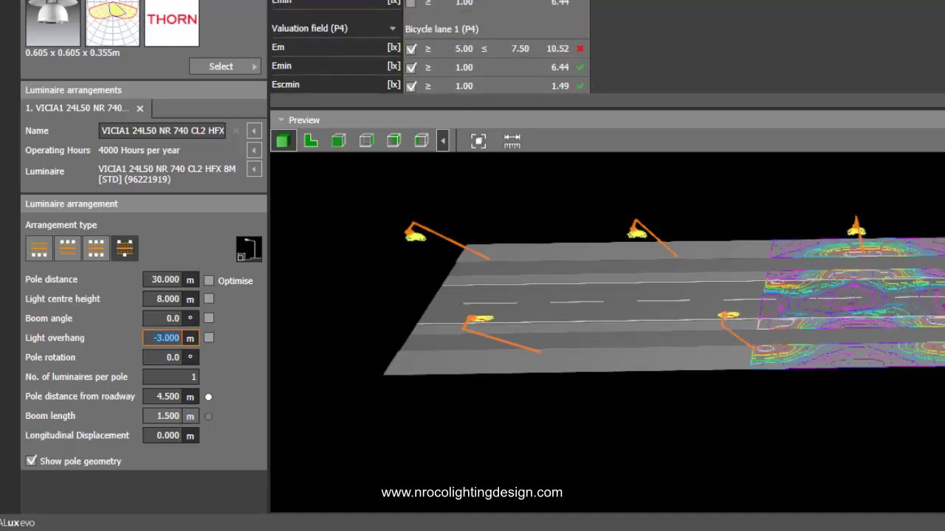
scroll(428, 45, "down", 3)
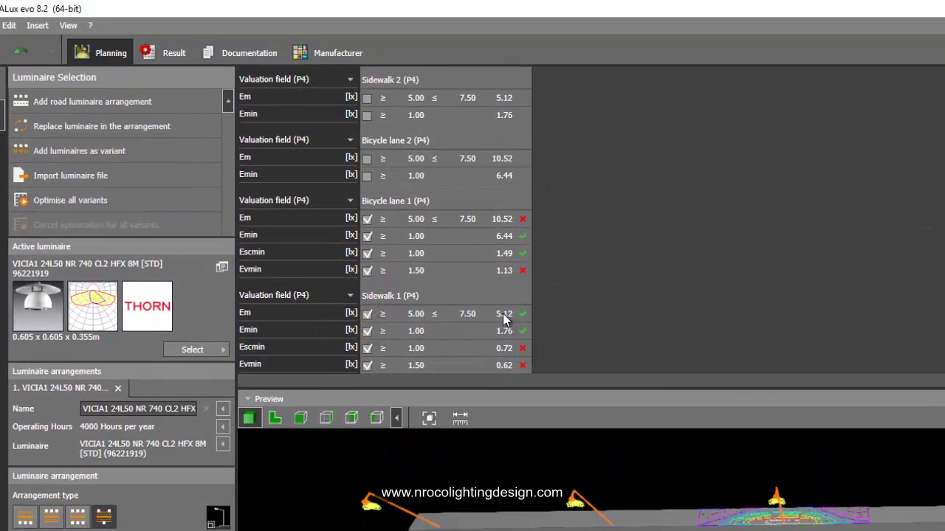
- View the street lengthwise from near ground level in the preview and change the arrangement type to two-sided
right_click_drag(460, 473, 477, 460)
left_click_drag(477, 465, 540, 509)
right_click_drag(540, 505, 539, 507)
left_click(901, 418)
middle_click_drag(902, 418, 852, 311)
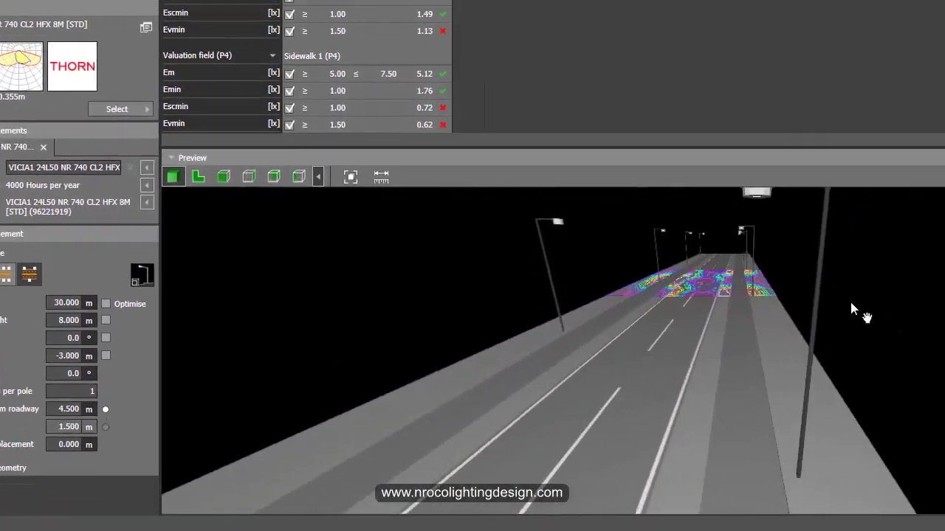
right_click_drag(853, 311, 827, 334)
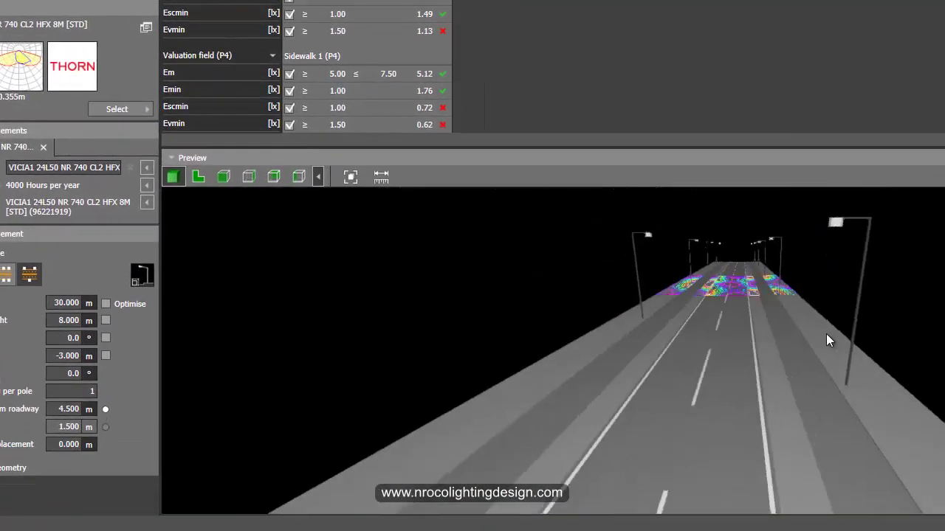
left_click(4, 278)
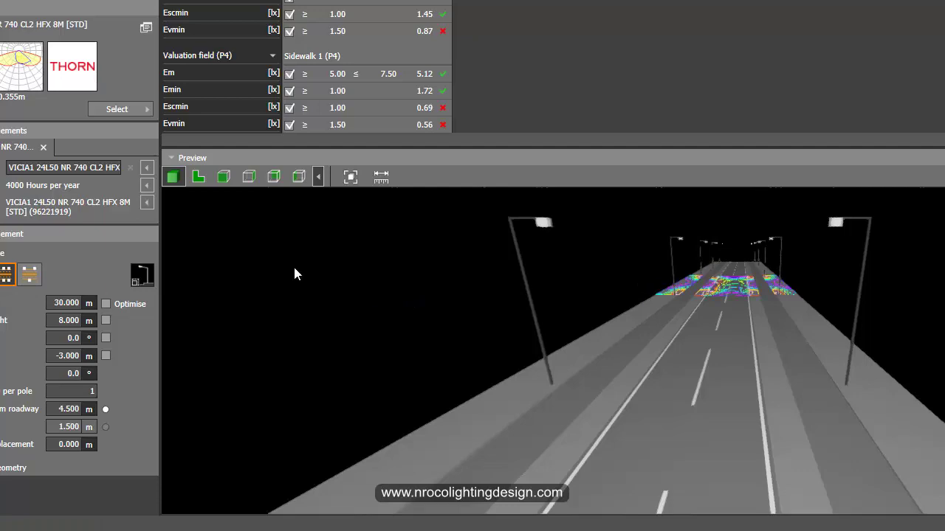
- Compare with the two-sided offset arrangement, return to the two-sided arrangement, and view the whole street in the preview
left_click(29, 276)
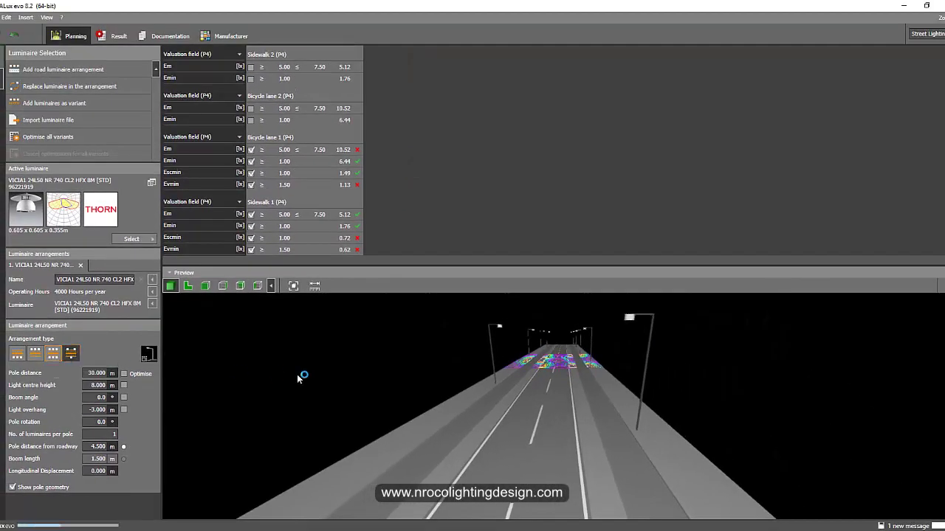
left_click_drag(428, 395, 367, 424)
middle_click_drag(367, 425, 384, 431)
scroll(365, 403, "up", 1)
middle_click_drag(443, 385, 424, 394)
right_click_drag(424, 394, 457, 397)
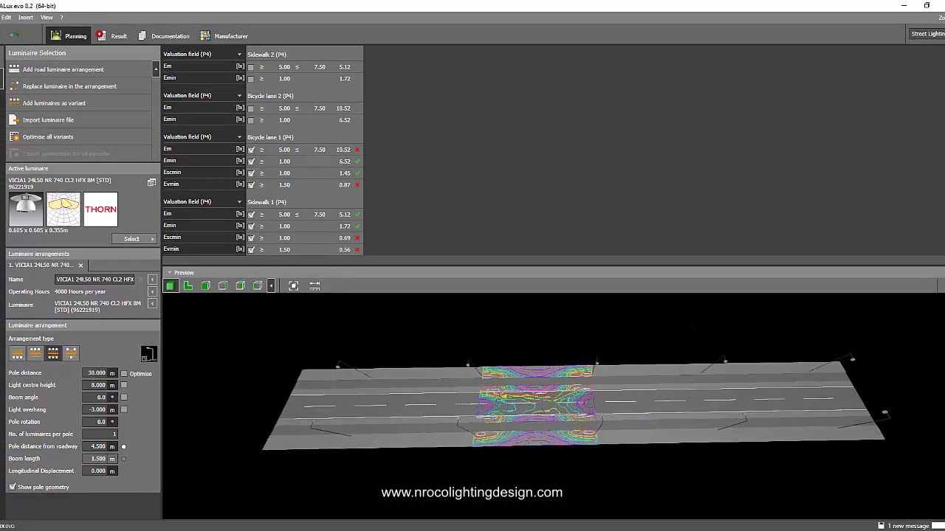
scroll(554, 151, "up", 2)
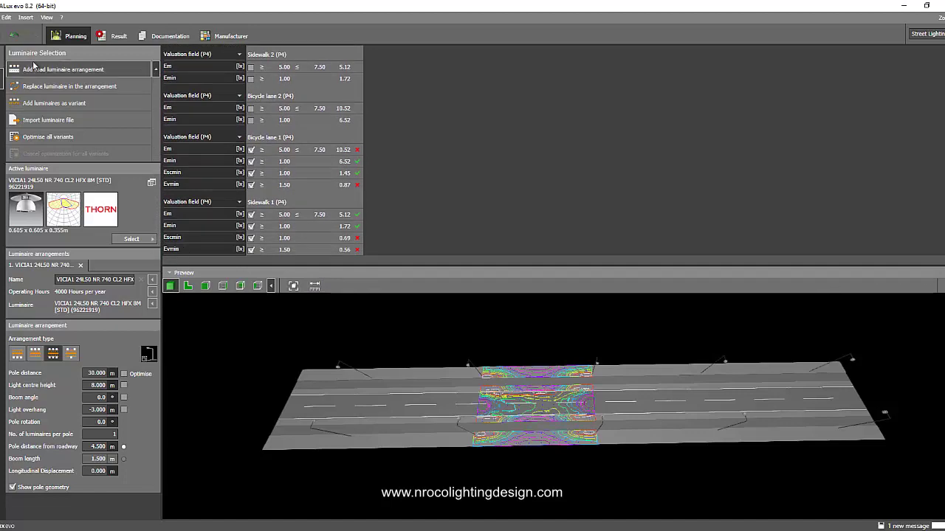
- Open Sidewalk 1 in the street profile and examine its vertical and semi-cylindrical illuminance options alongside the street preview
left_click(1, 57)
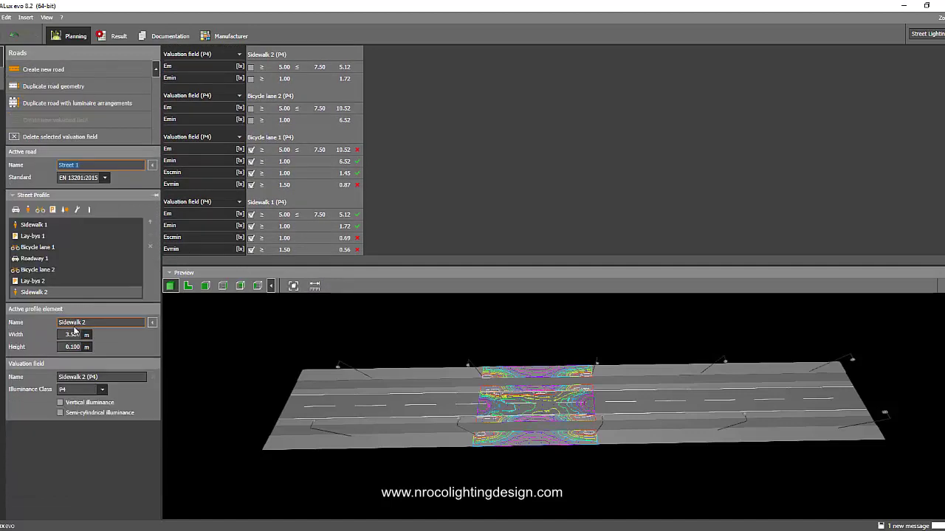
left_click(34, 224)
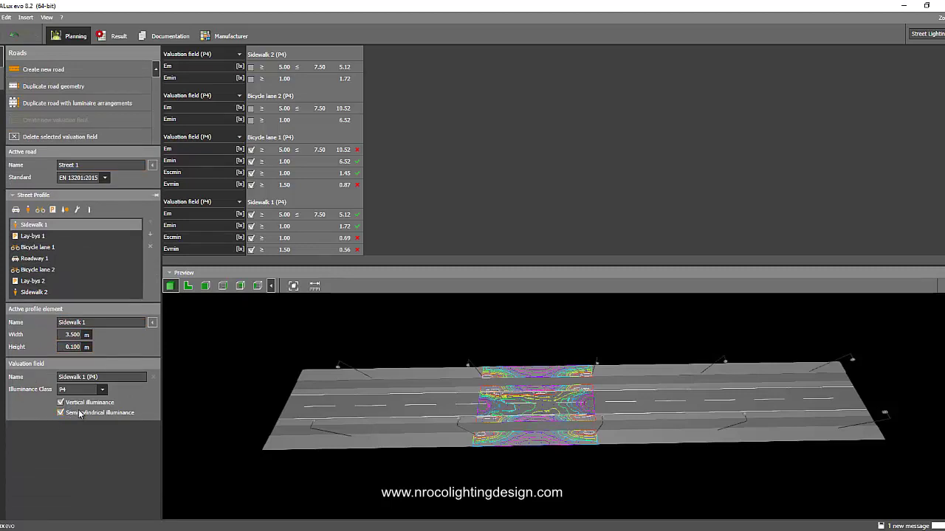
right_click_drag(193, 425, 297, 377)
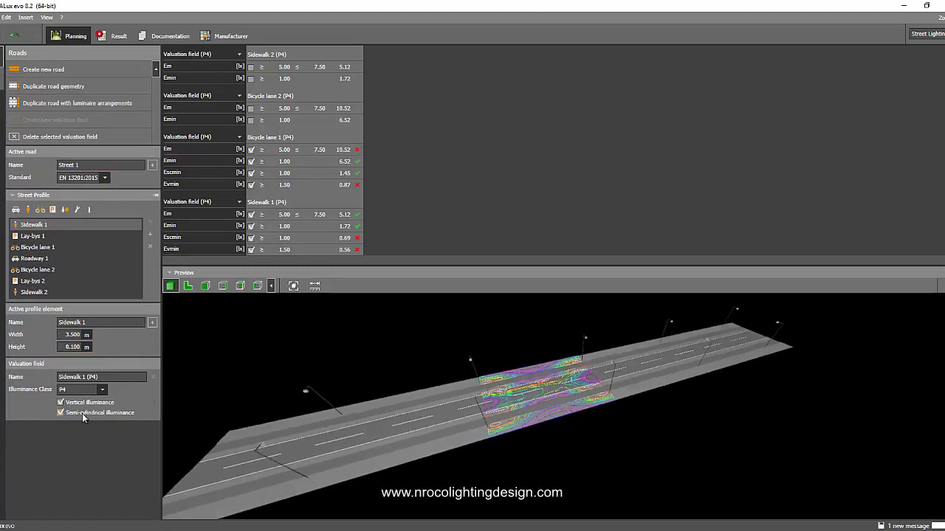
left_click_drag(211, 416, 546, 427)
scroll(547, 434, "up", 3)
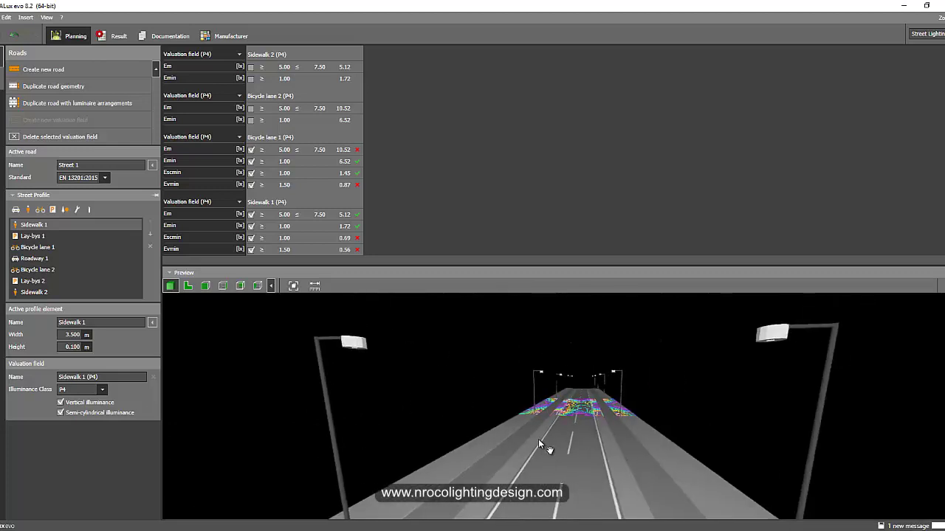
- Enlarge the preview area and examine the opposite poles and the valuation fields from street level
scroll(544, 447, "down", 1)
left_click_drag(492, 262, 500, 213)
middle_click_drag(451, 304, 481, 308)
left_click_drag(481, 307, 474, 357)
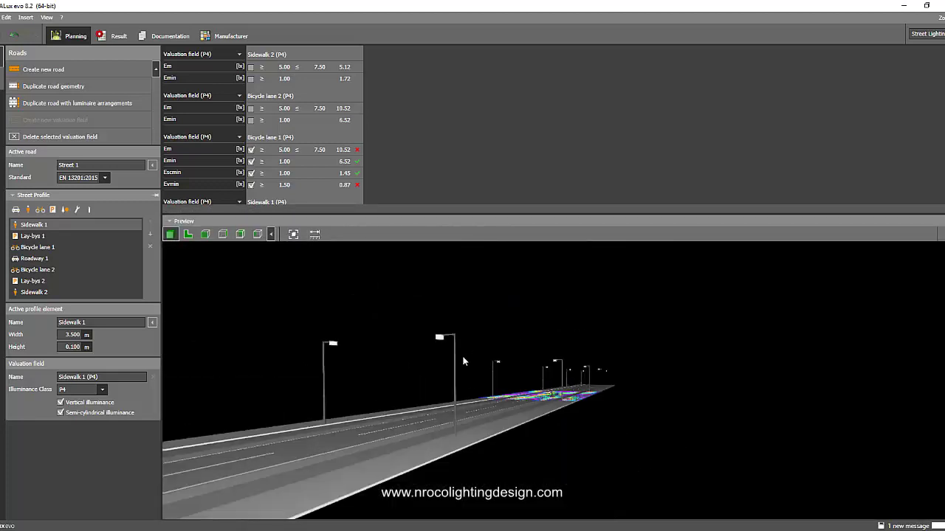
scroll(464, 354, "up", 2)
middle_click_drag(466, 354, 507, 355)
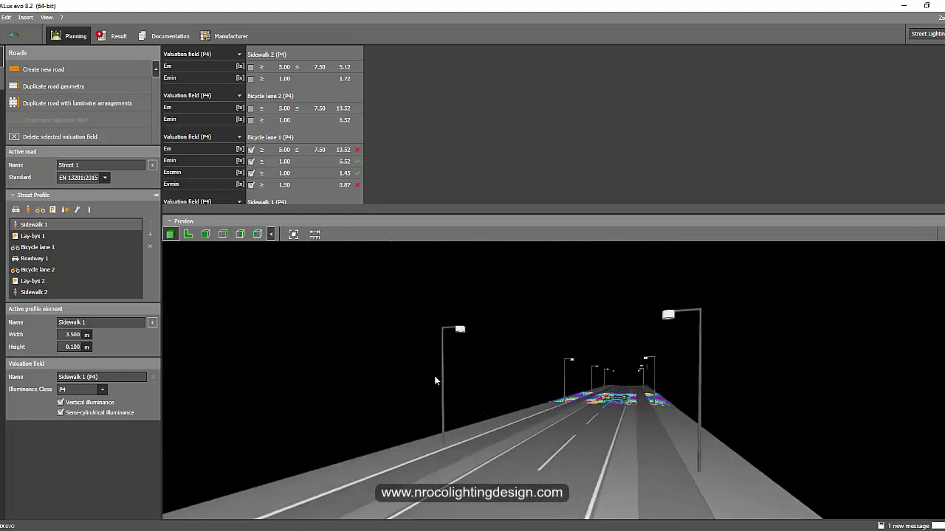
middle_click_drag(400, 389, 395, 383)
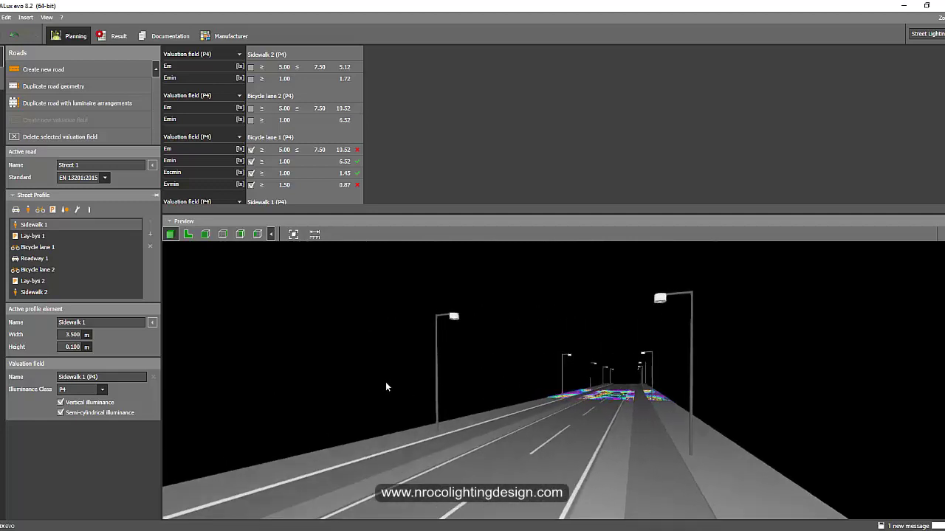
- Review the energy figures and the Roadway 1 (M4) results, and look along the luminaire rows in the preview
scroll(557, 126, "up", 1)
scroll(263, 125, "up", 2)
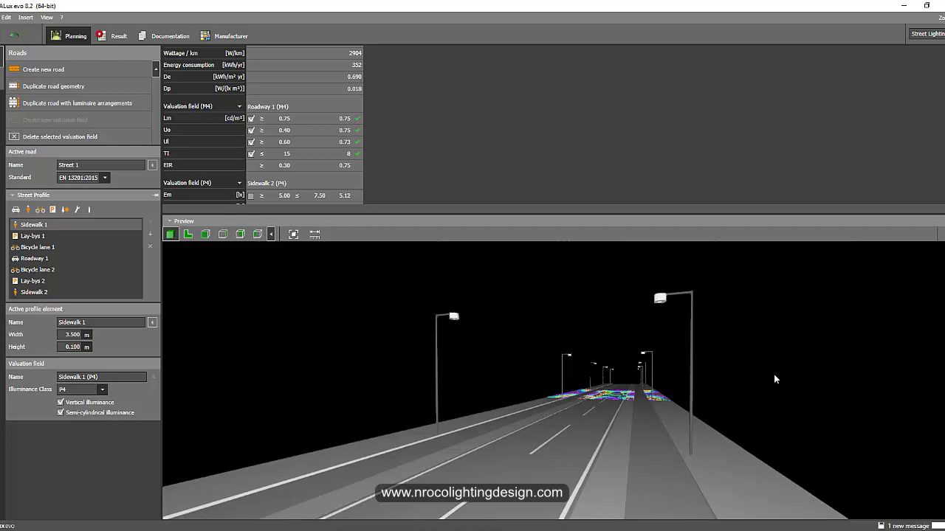
left_click_drag(753, 318, 580, 360)
right_click_drag(579, 360, 585, 353)
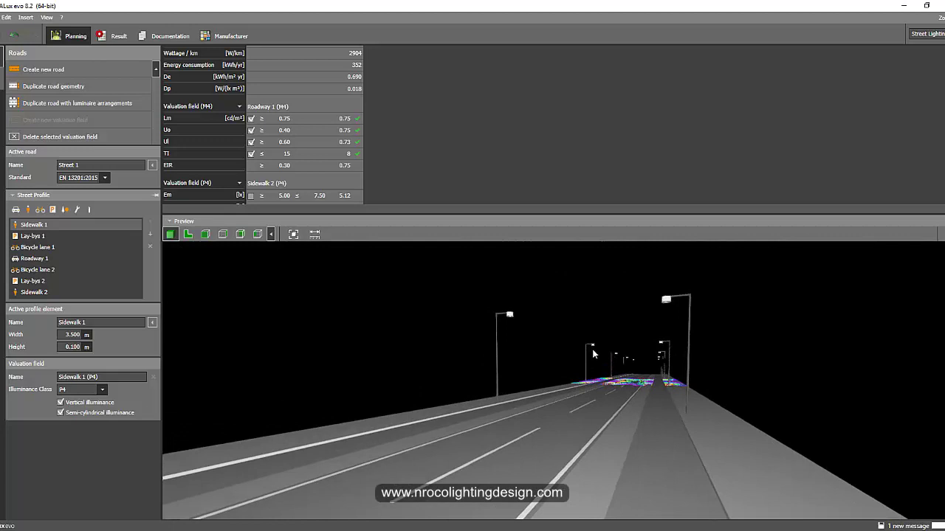
scroll(593, 349, "up", 2)
scroll(583, 352, "down", 2)
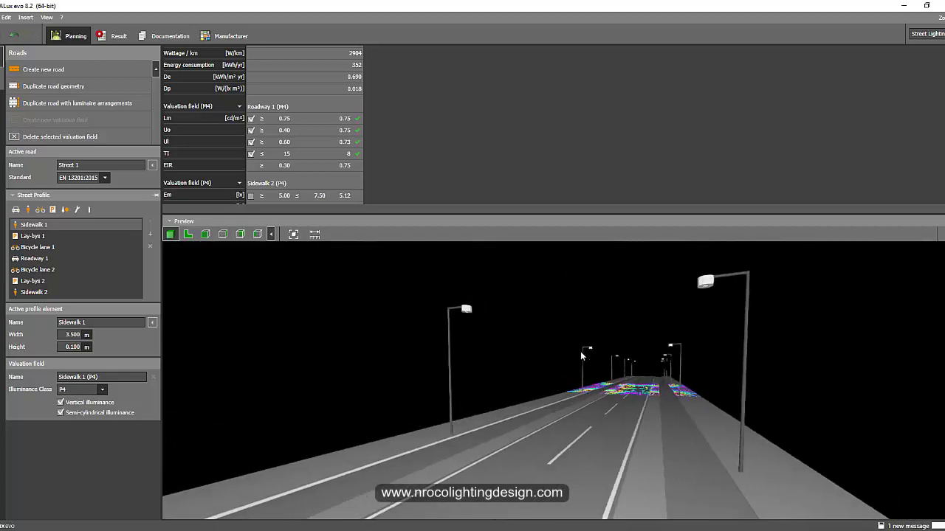